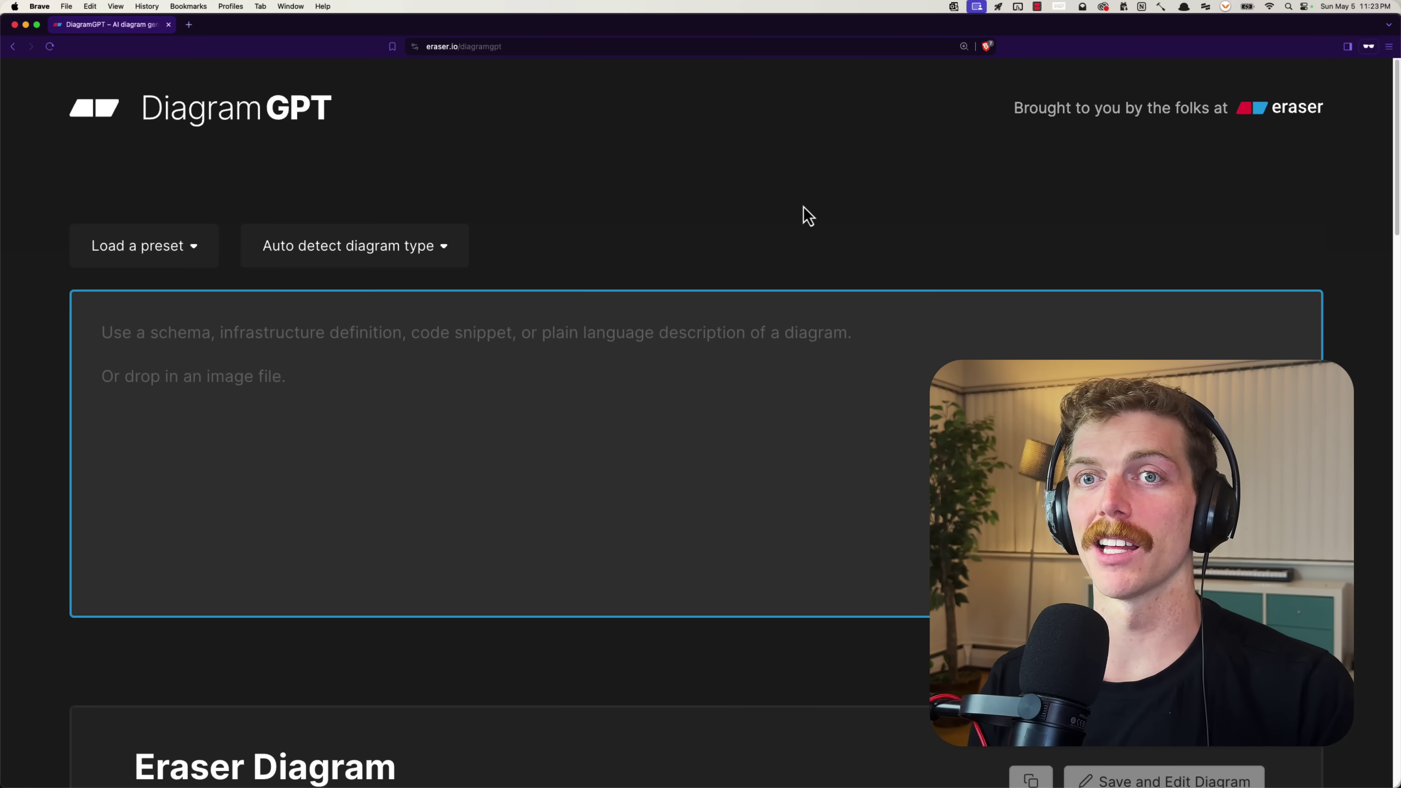
- Generate an E-Commerce App ERD in DiagramGPT from a typed prompt and scroll down to view it
{"action": "type", "text": "an"}
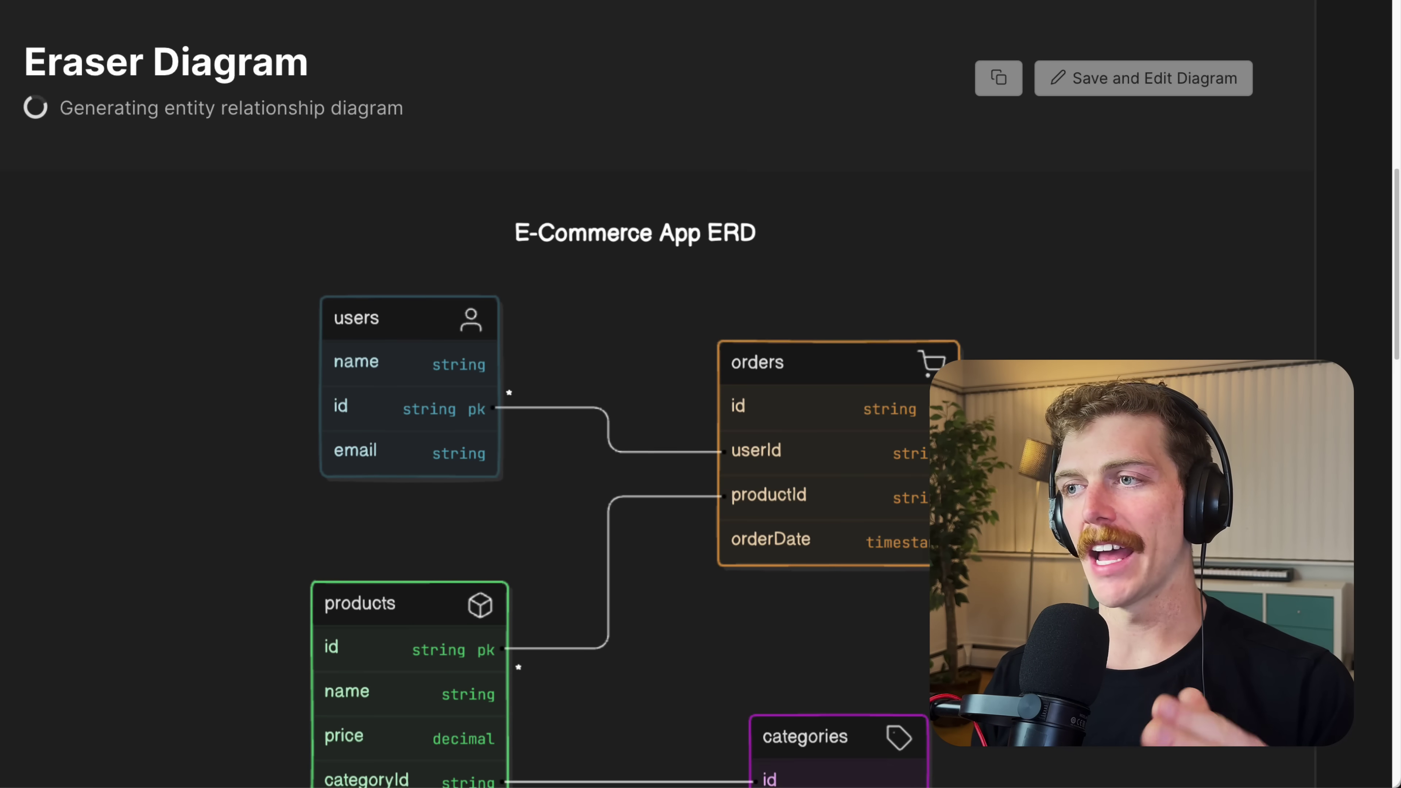
{"action": "scroll", "coordinate": [634, 441], "scroll_direction": "down", "scroll_amount": 3}
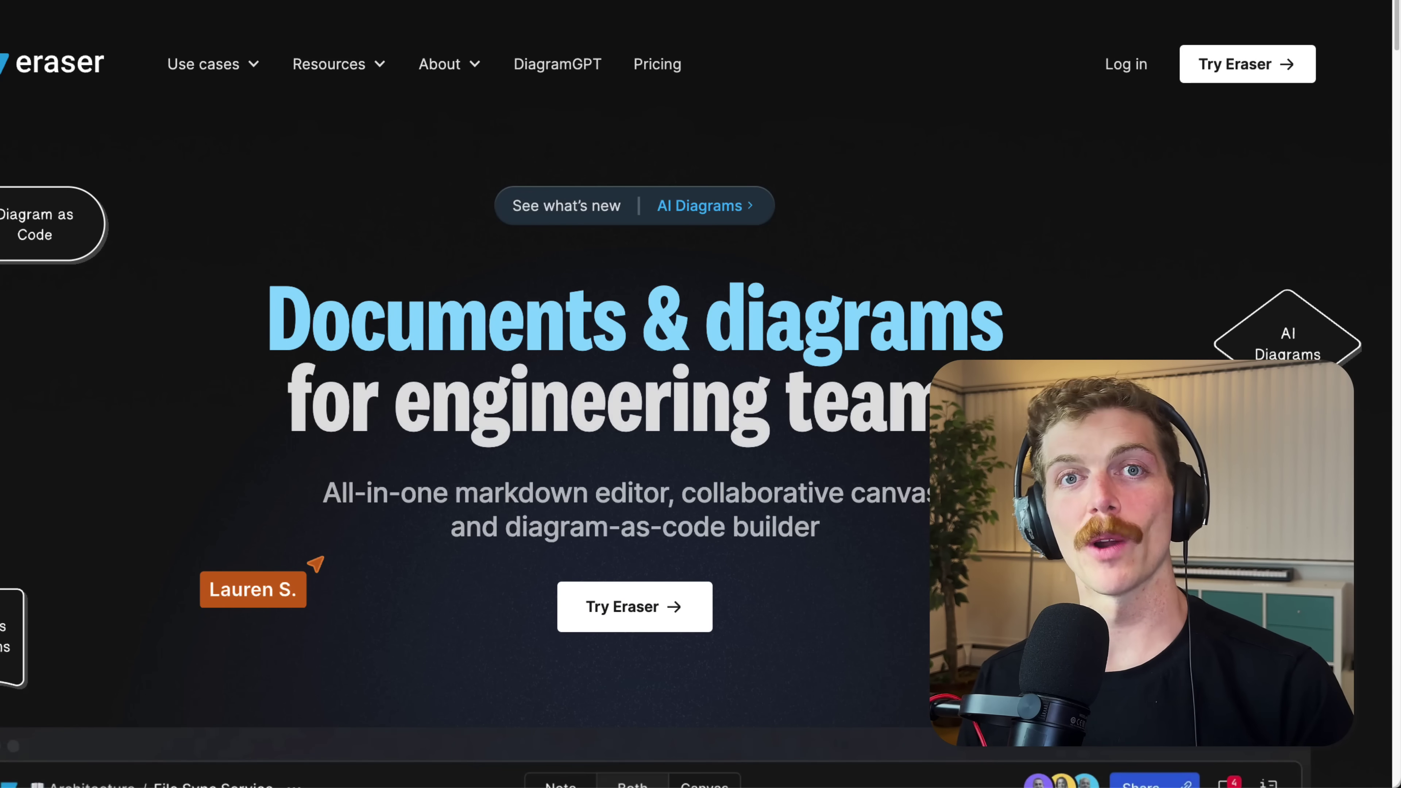
- Draw a rectangle with an arrow pointing to an ellipse on its right
{"action": "left_click_drag", "start_coordinate": [271, 314], "coordinate": [993, 425]}
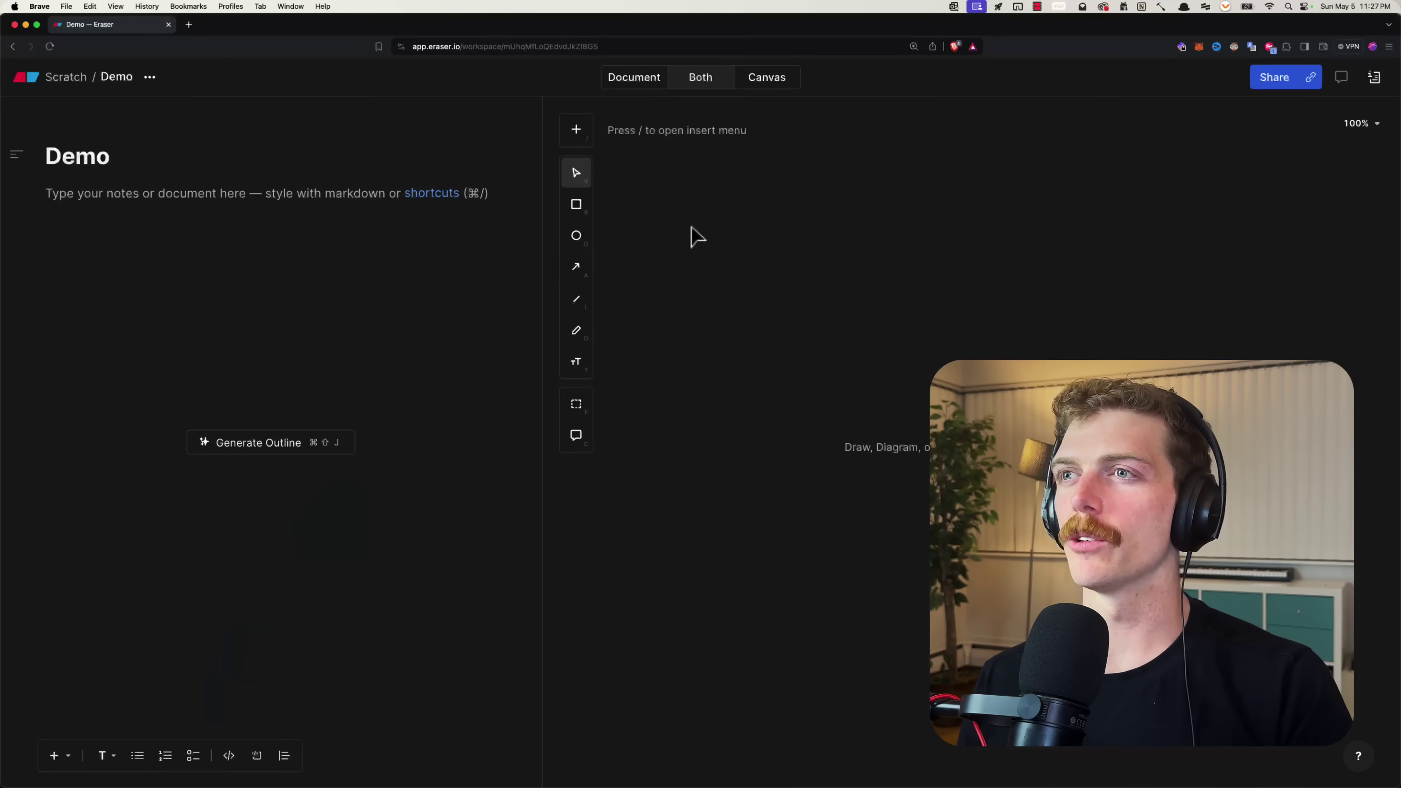
{"action": "key", "text": "r"}
{"action": "mouse_move", "coordinate": [674, 210]}
{"action": "left_mouse_down"}
{"action": "mouse_move", "coordinate": [701, 272]}
{"action": "mouse_move", "coordinate": [834, 381]}
{"action": "left_mouse_up"}
{"action": "key", "text": "o"}
{"action": "left_click_drag", "start_coordinate": [920, 254], "coordinate": [1061, 351]}
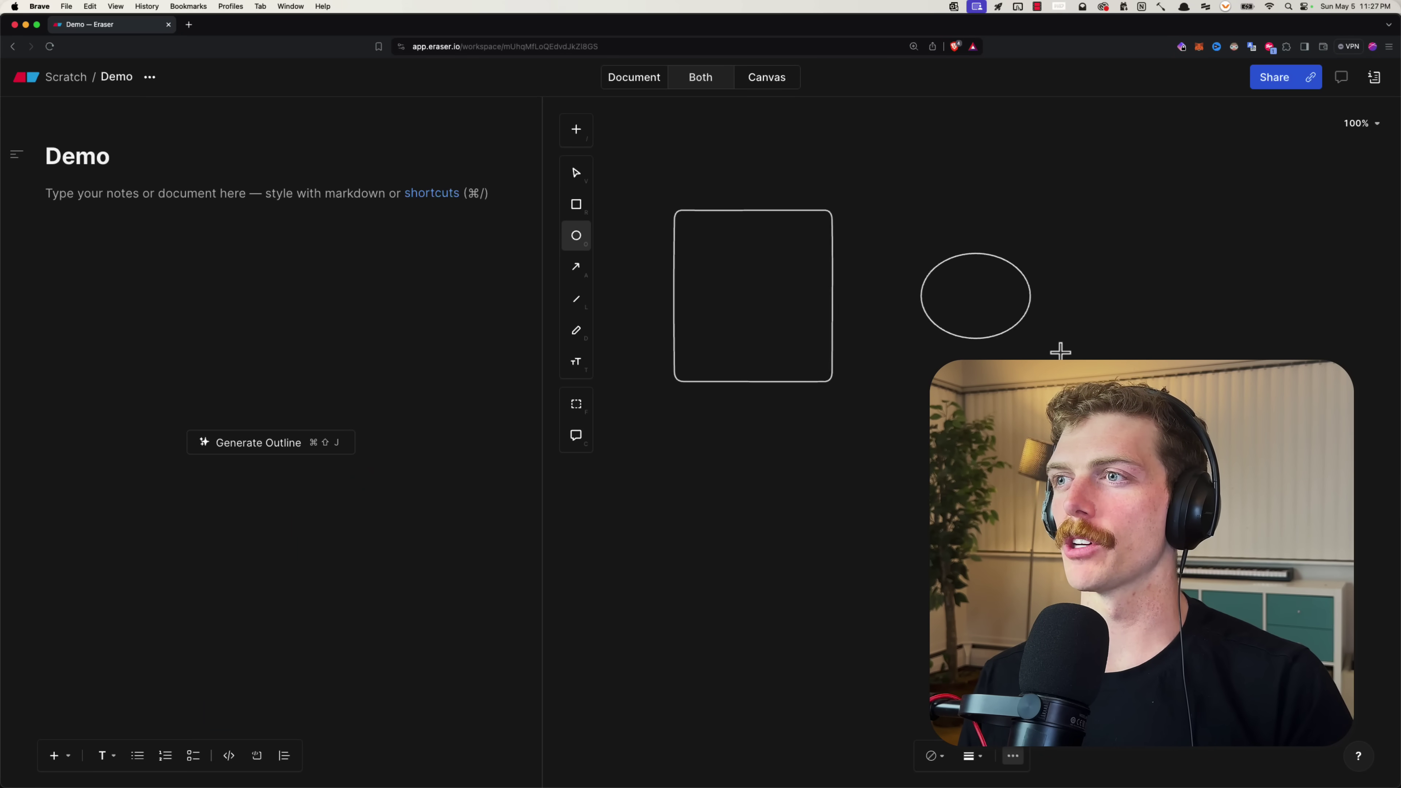
{"action": "key", "text": "a"}
{"action": "left_click_drag", "start_coordinate": [831, 298], "coordinate": [921, 297]}
- Embed Figure 1 in the notes above 'markdown notes' and switch to canvas-only view
{"action": "left_click", "coordinate": [270, 252]}
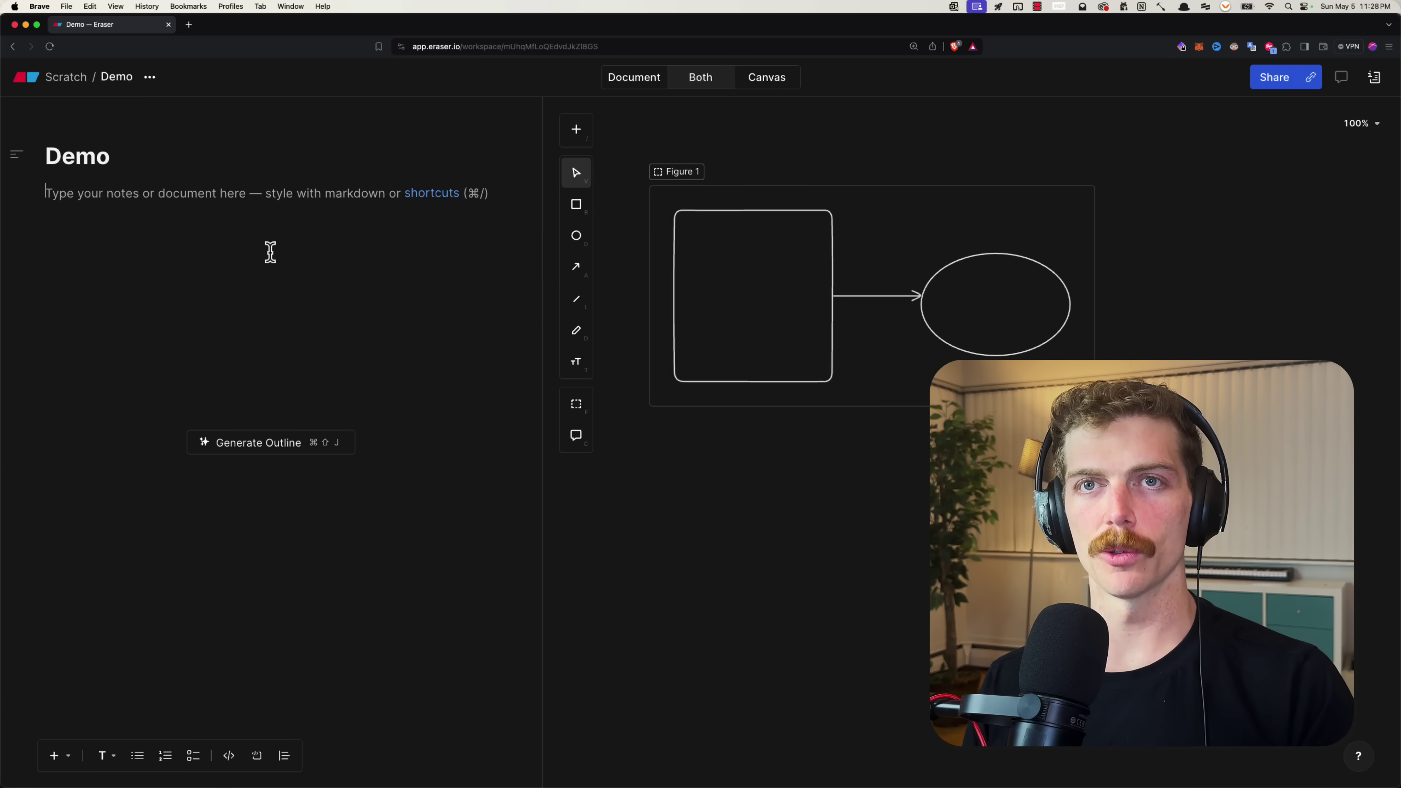
{"action": "key", "text": "super+v"}
{"action": "type", "text": "markdown"}
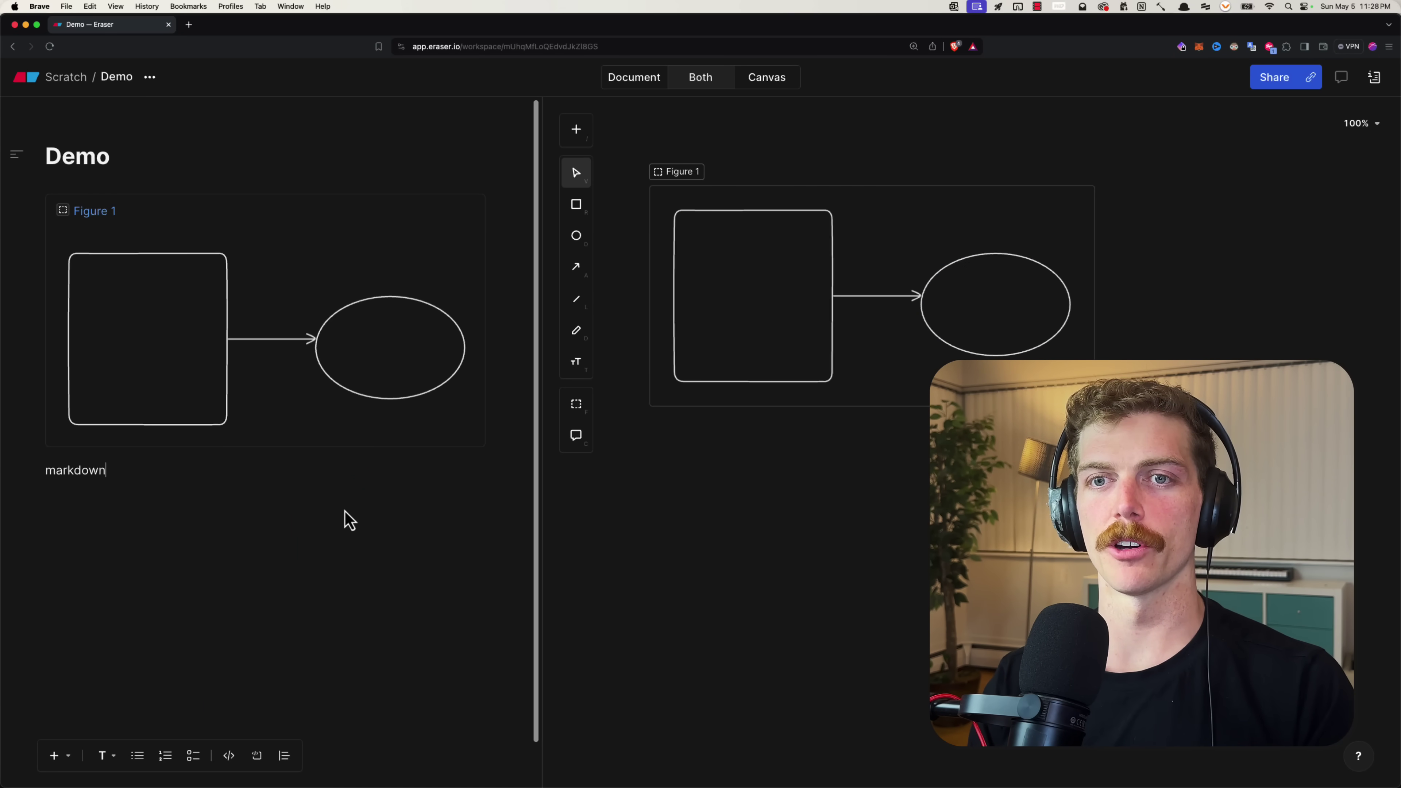
{"action": "type", "text": " notes"}
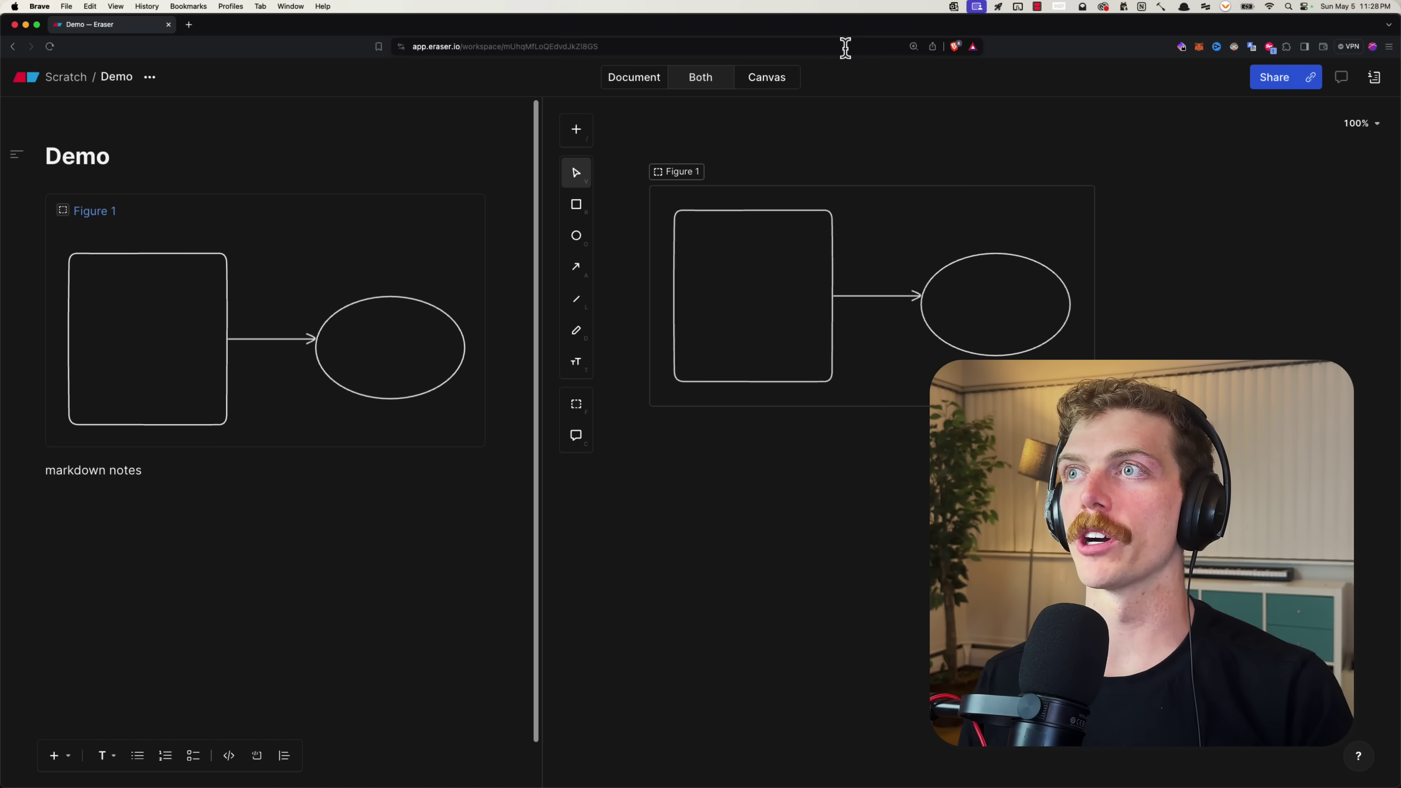
{"action": "left_click", "coordinate": [789, 84]}
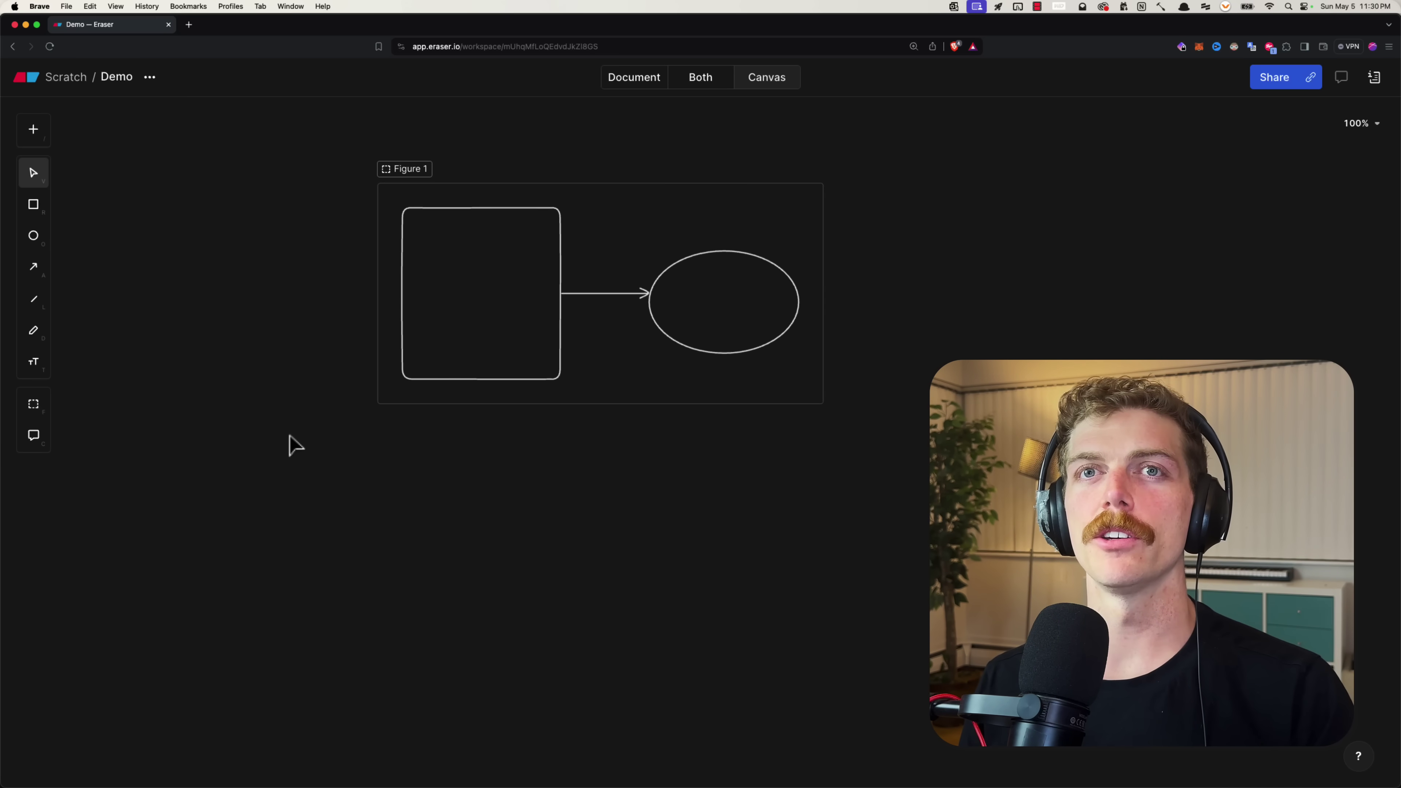
- Insert an AI Diagram block from Diagram as Code and zoom the page in with Cmd+Plus
{"action": "scroll", "coordinate": [279, 438], "scroll_direction": "down", "scroll_amount": 5}
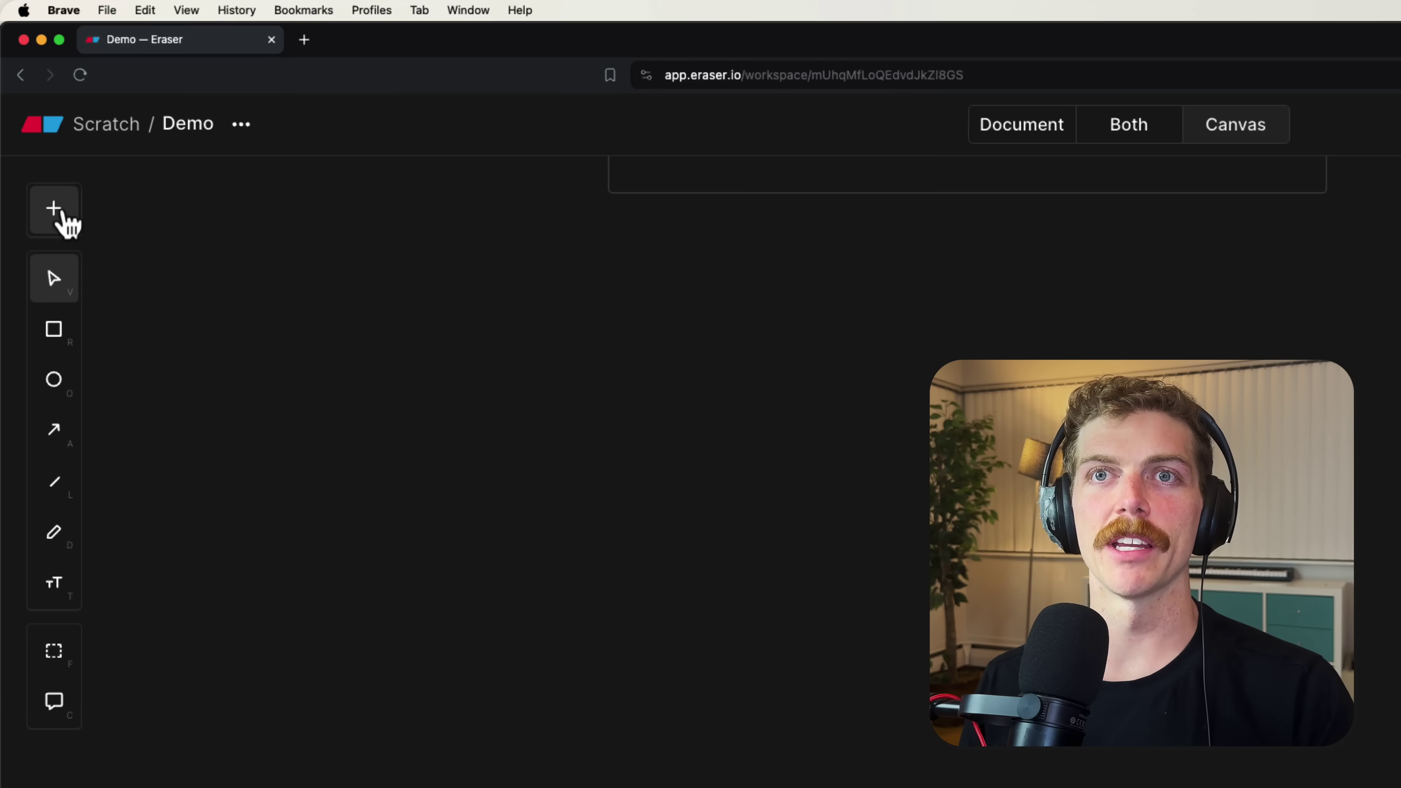
{"action": "left_click", "coordinate": [63, 214]}
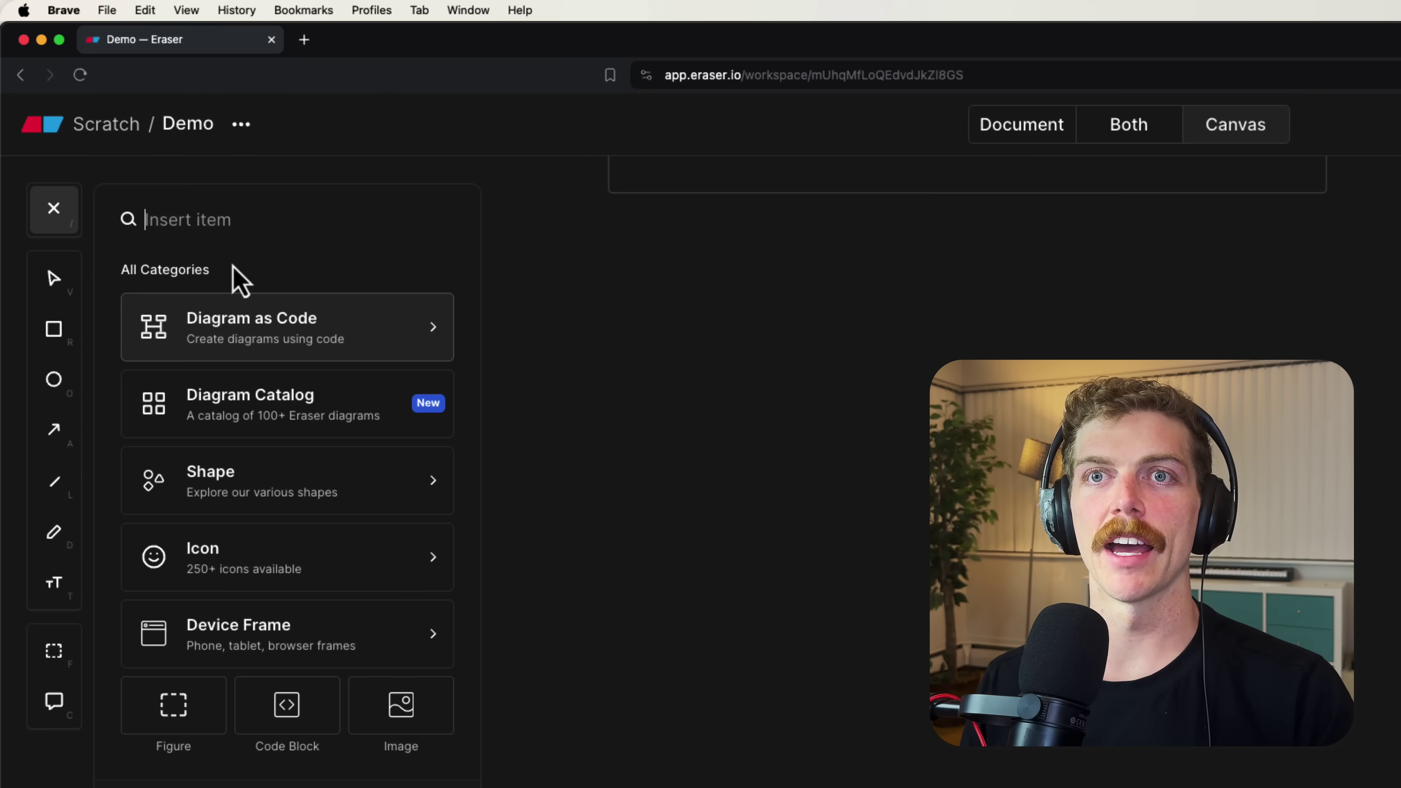
{"action": "left_click", "coordinate": [266, 313]}
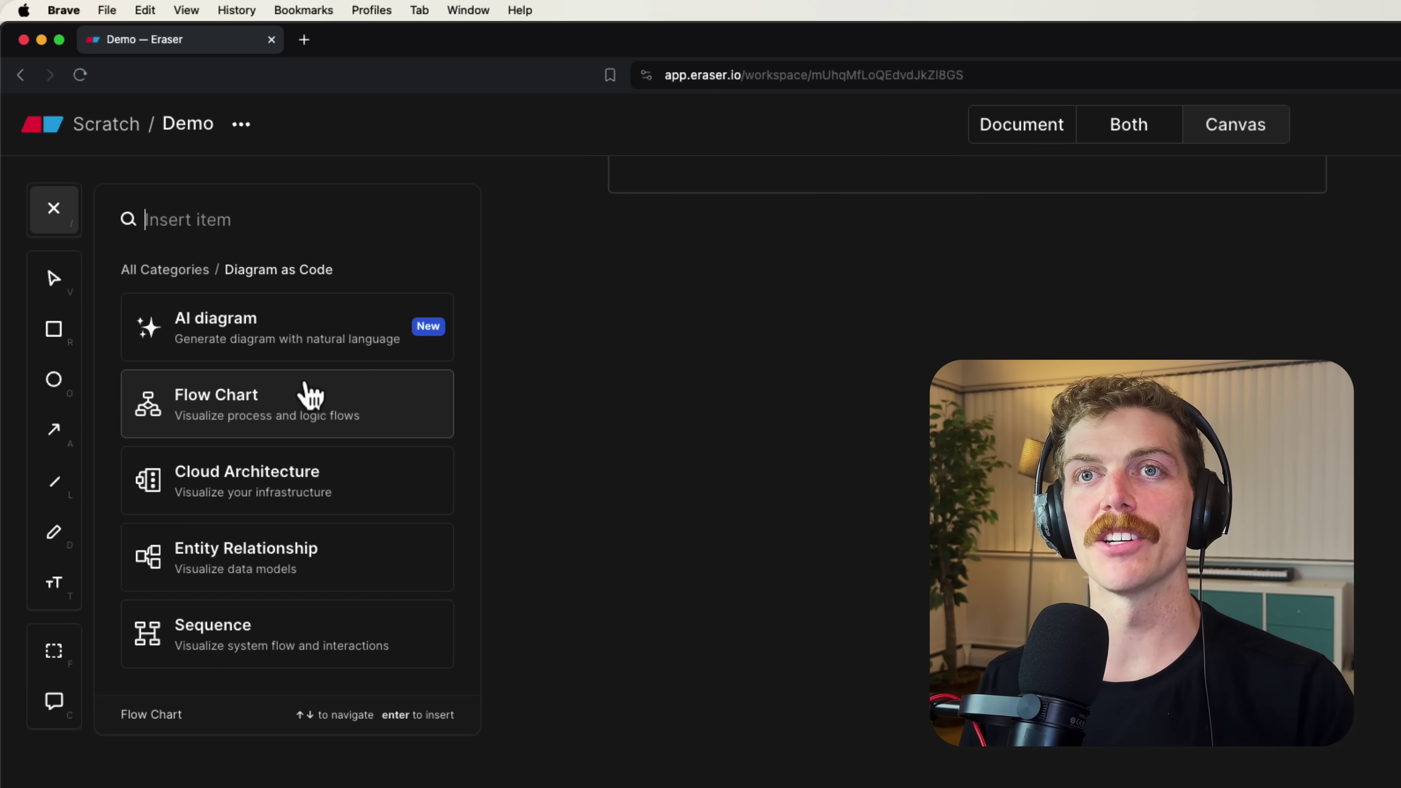
{"action": "left_click", "coordinate": [291, 337]}
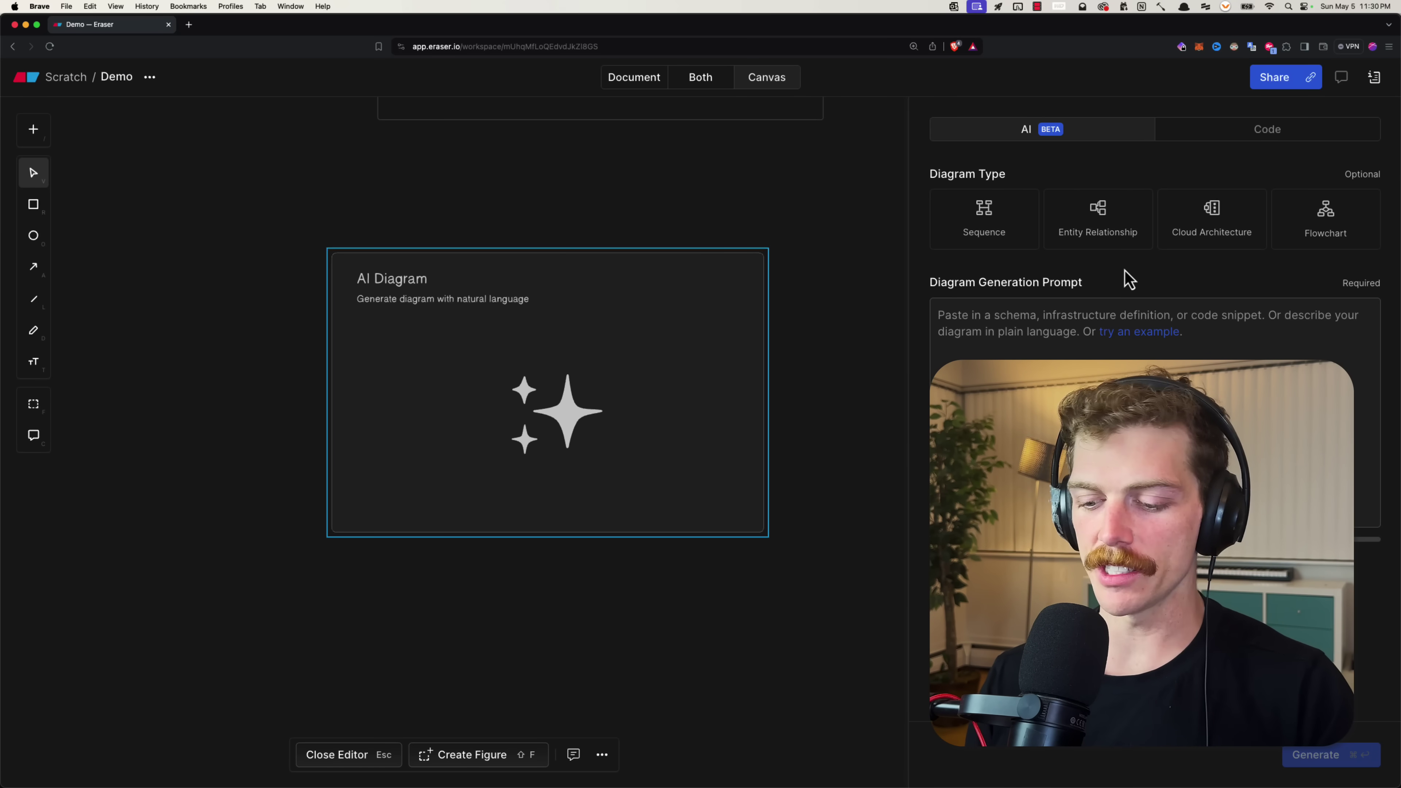
{"action": "key", "text": "super+equal"}
{"action": "key", "text": "super+equal"}
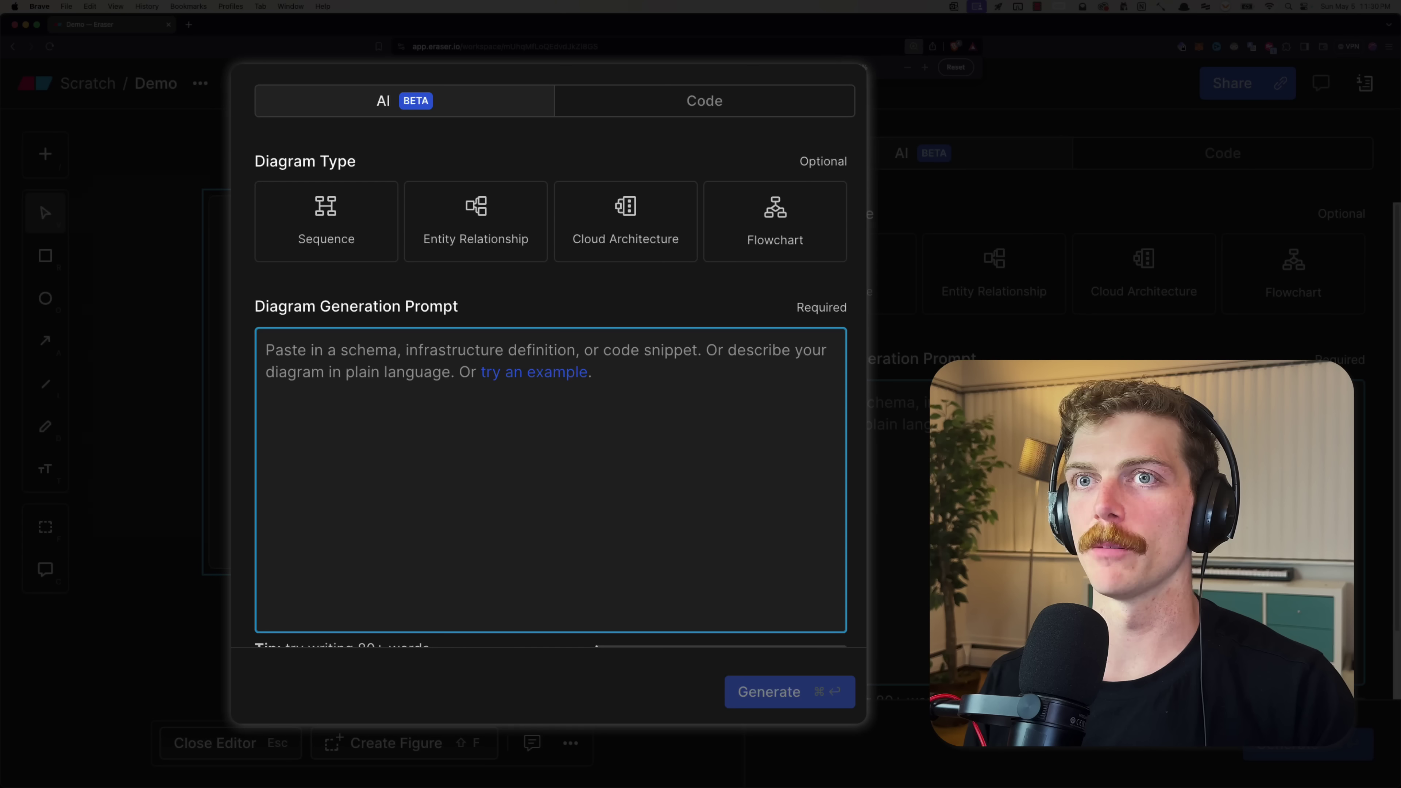
- Generate a Cloud Architecture diagram from the prompt 'a serverless todo list app'
{"action": "left_click", "coordinate": [668, 236]}
{"action": "left_click", "coordinate": [655, 421]}
{"action": "type", "text": "a ser"}
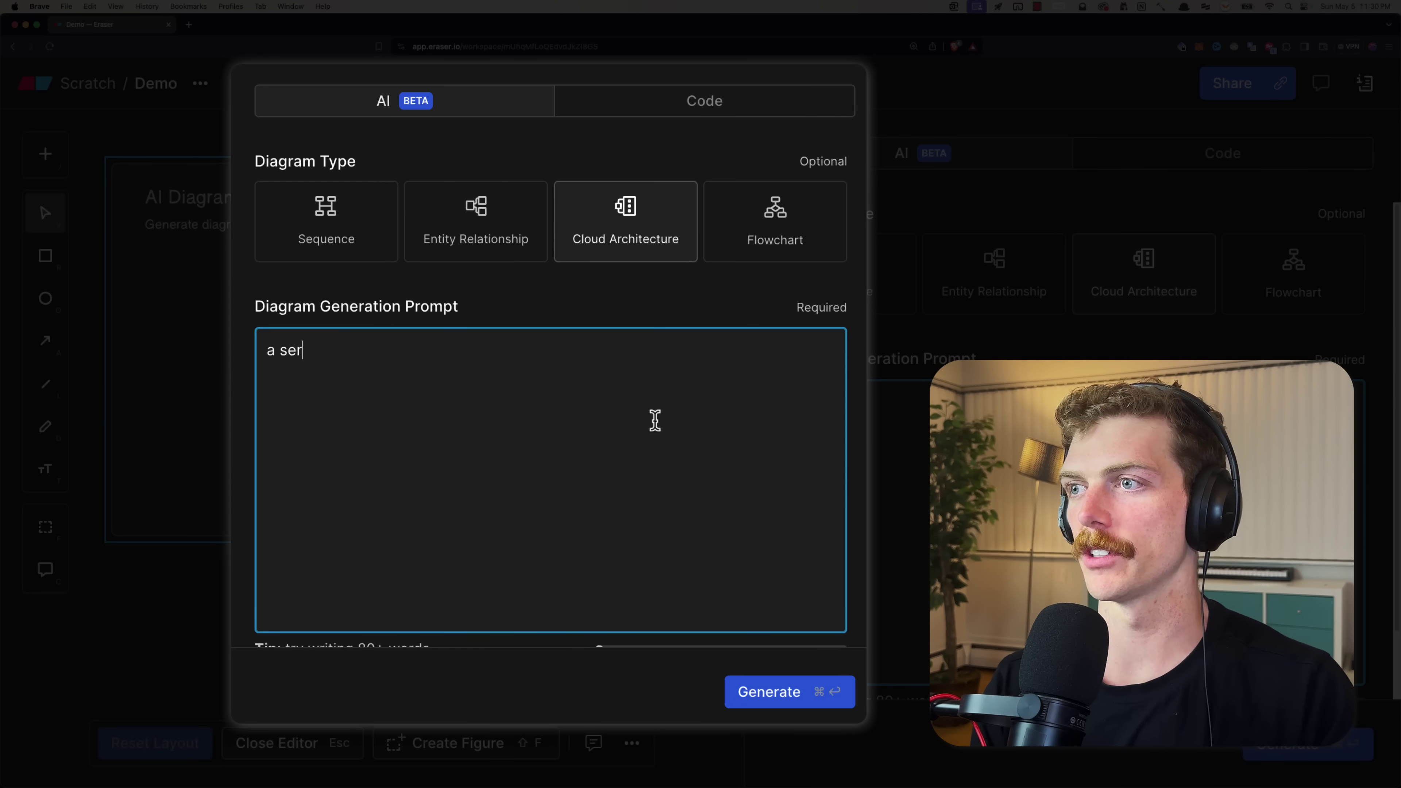
{"action": "type", "text": "verless todo list app"}
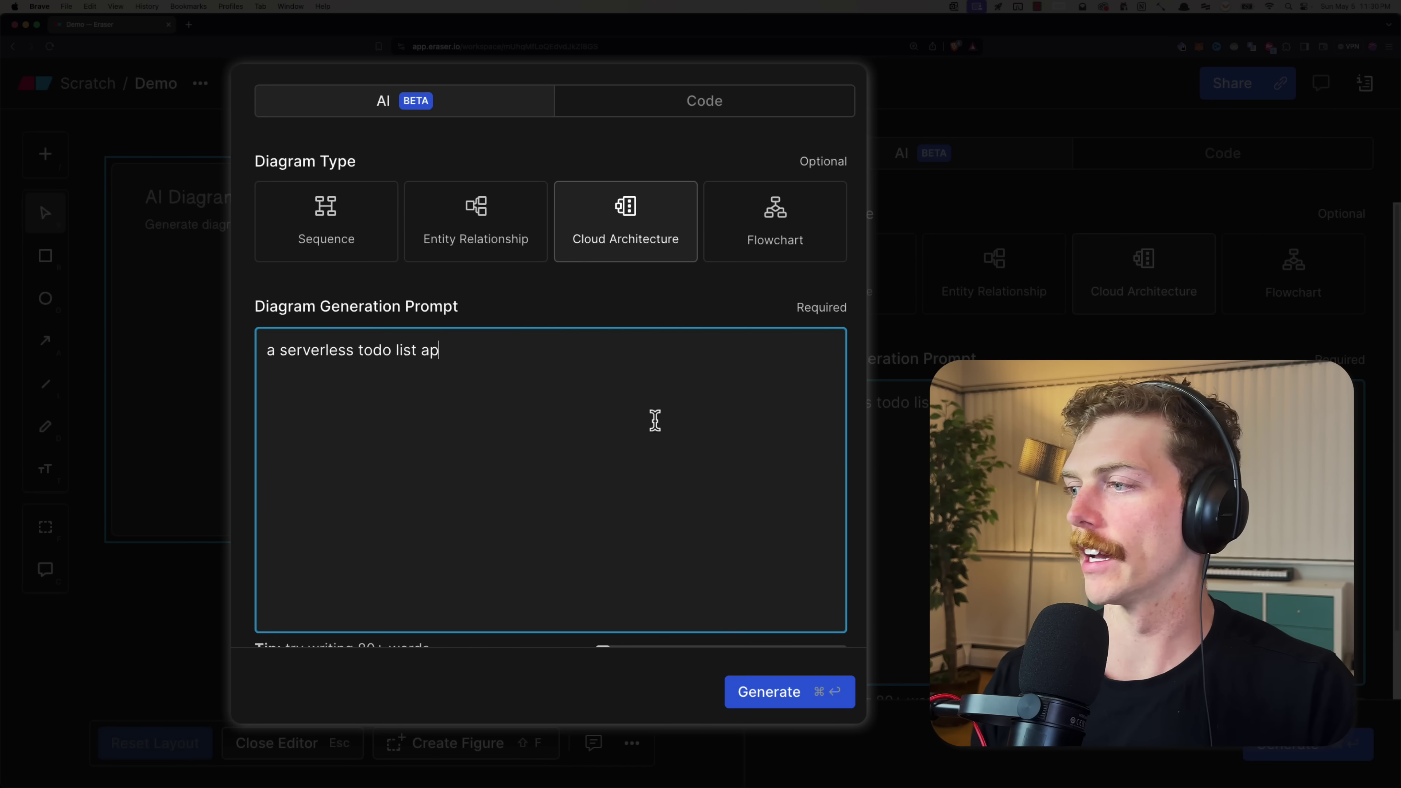
{"action": "left_click", "coordinate": [775, 697]}
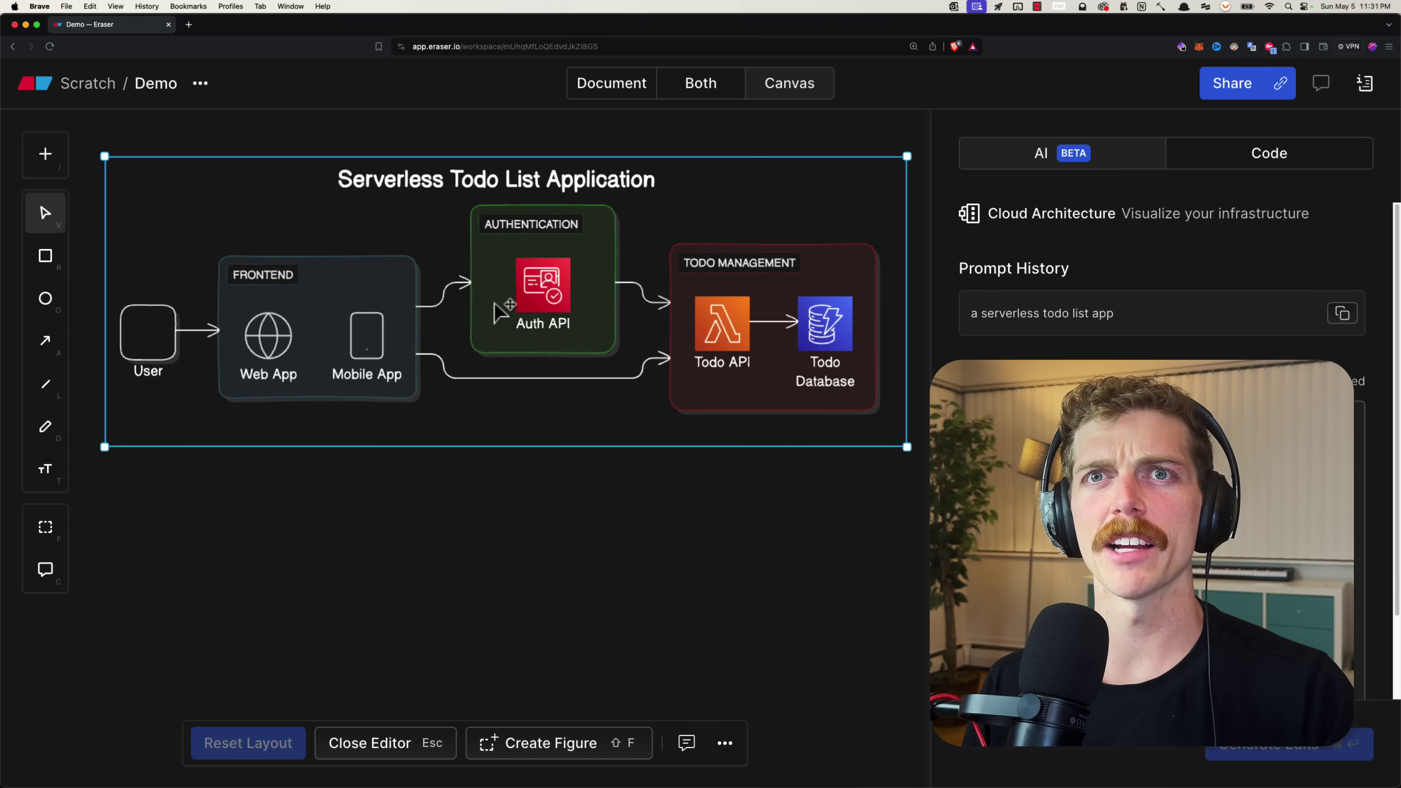
- Insert another AI diagram and generate it from the example Twitter data model prompt
{"action": "left_click", "coordinate": [45, 156]}
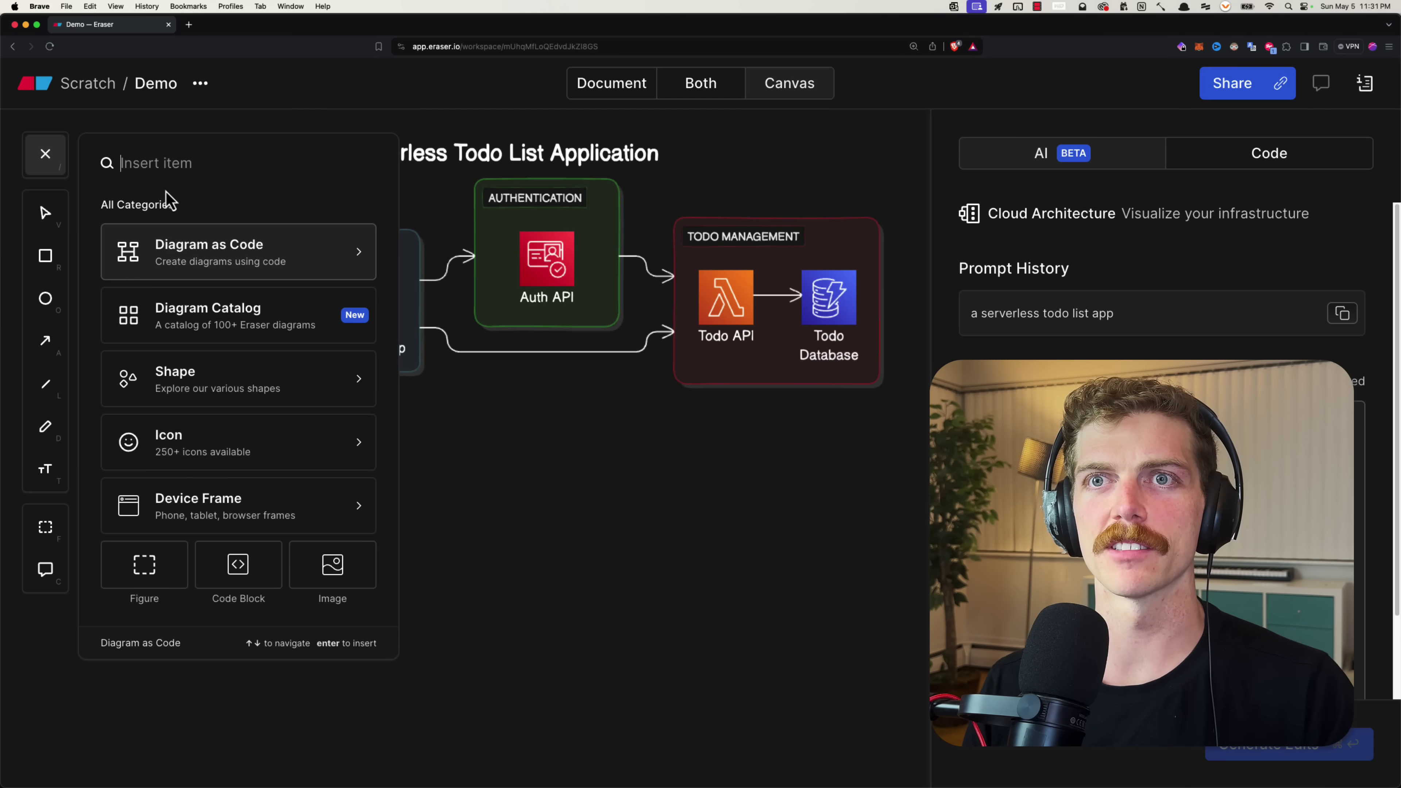
{"action": "left_click", "coordinate": [183, 245]}
{"action": "left_click", "coordinate": [292, 266]}
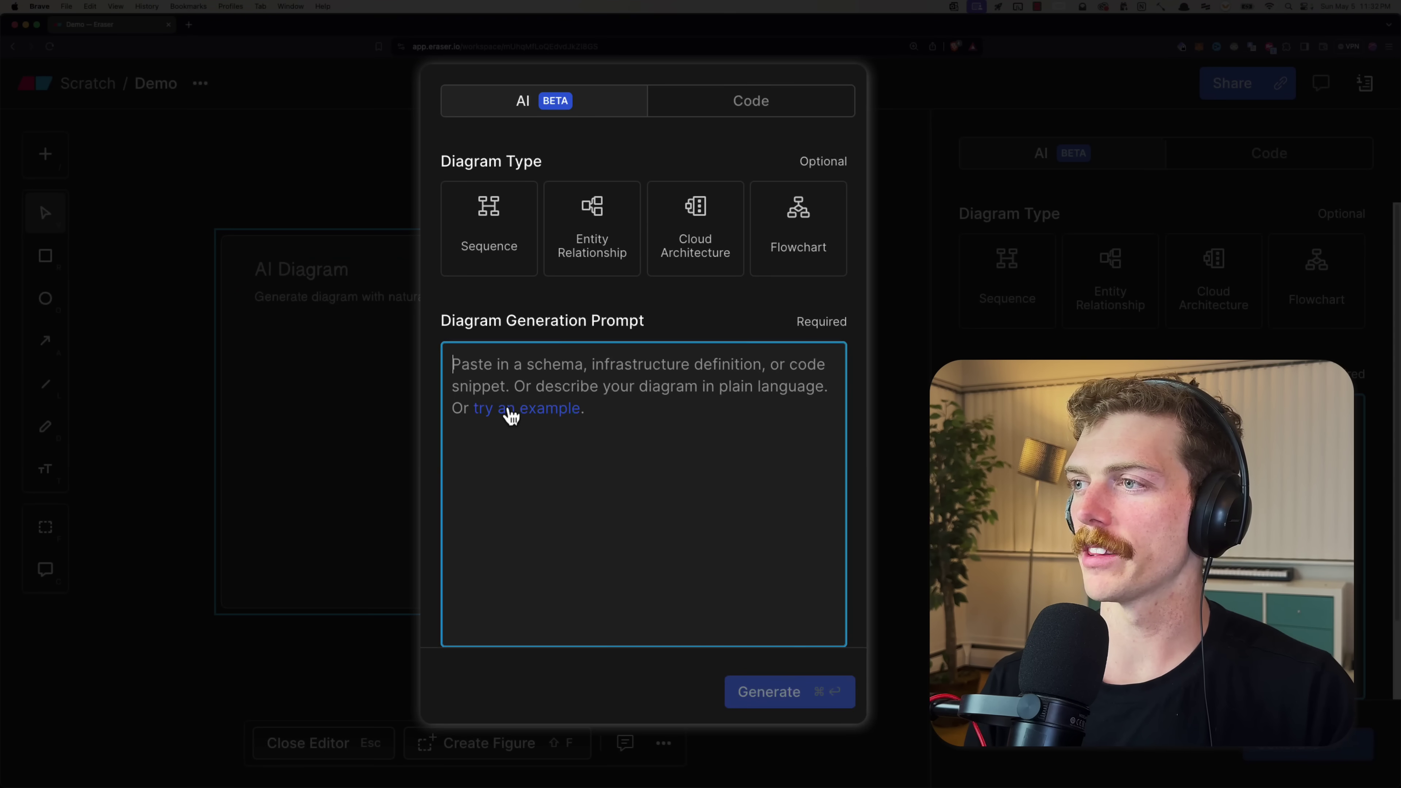
{"action": "left_click", "coordinate": [511, 415]}
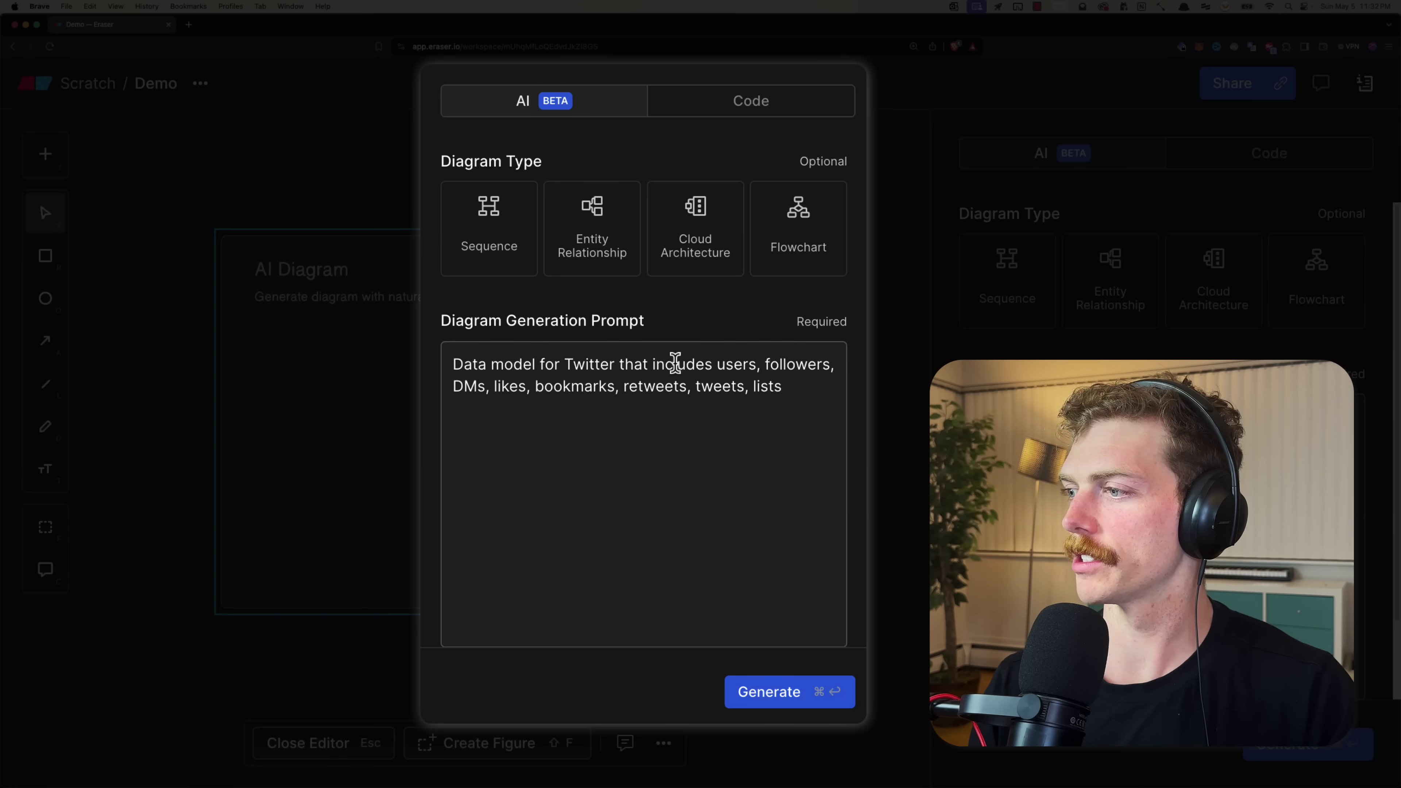
{"action": "left_click", "coordinate": [776, 695]}
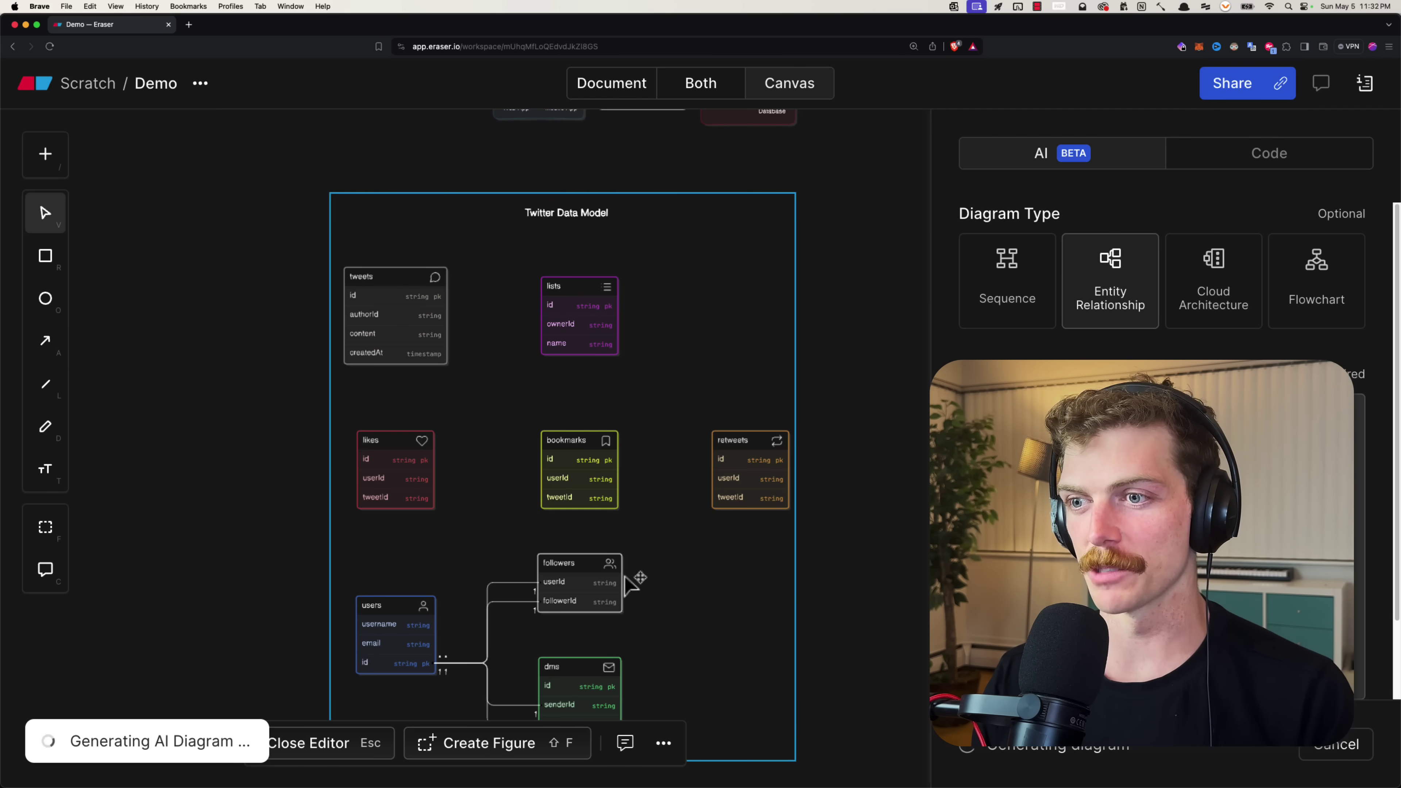
- Select the Twitter Data Model frame, pan and zoom to inspect its tables, and reopen its AI editor
{"action": "key", "text": "Escape"}
{"action": "left_click", "coordinate": [497, 552]}
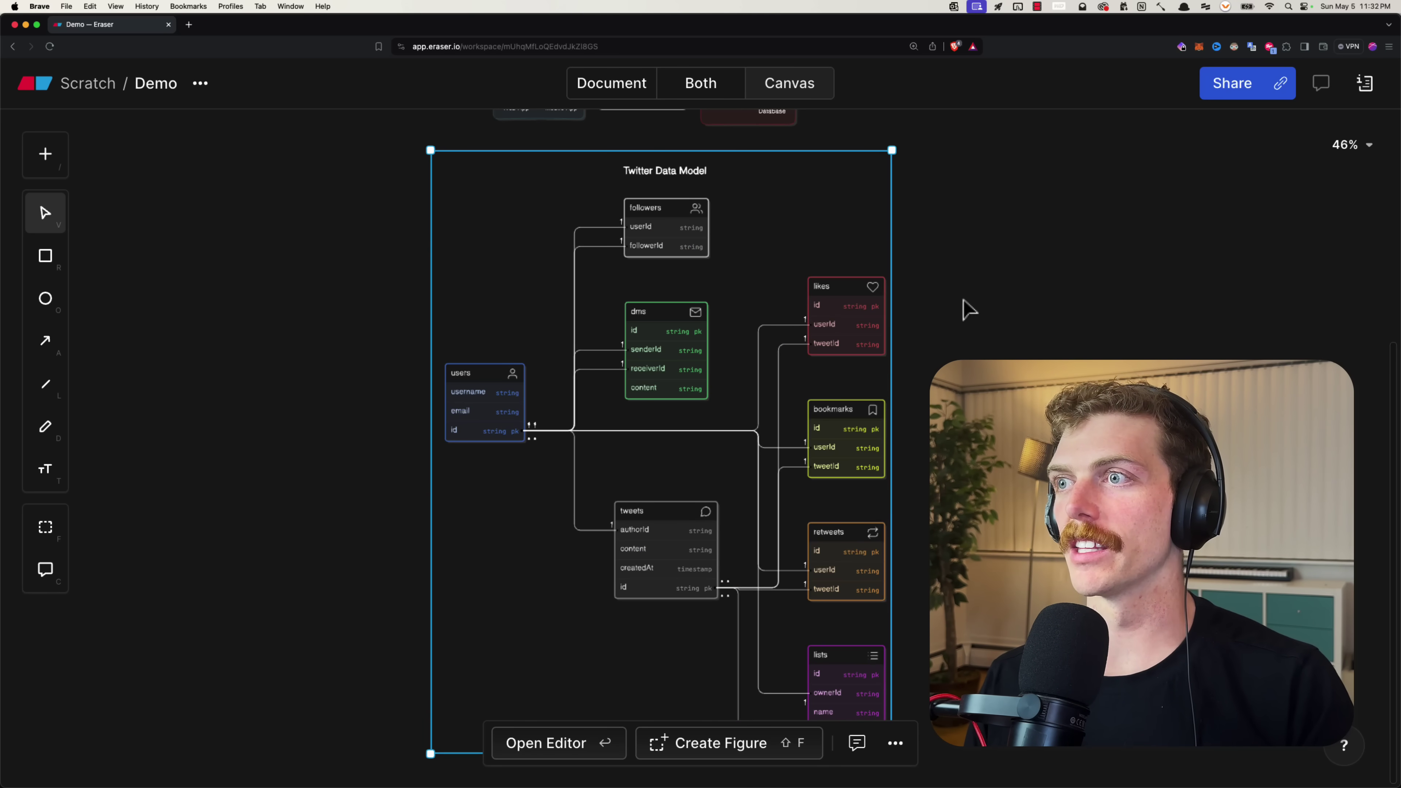
{"action": "left_click_drag", "start_coordinate": [969, 276], "coordinate": [967, 217]}
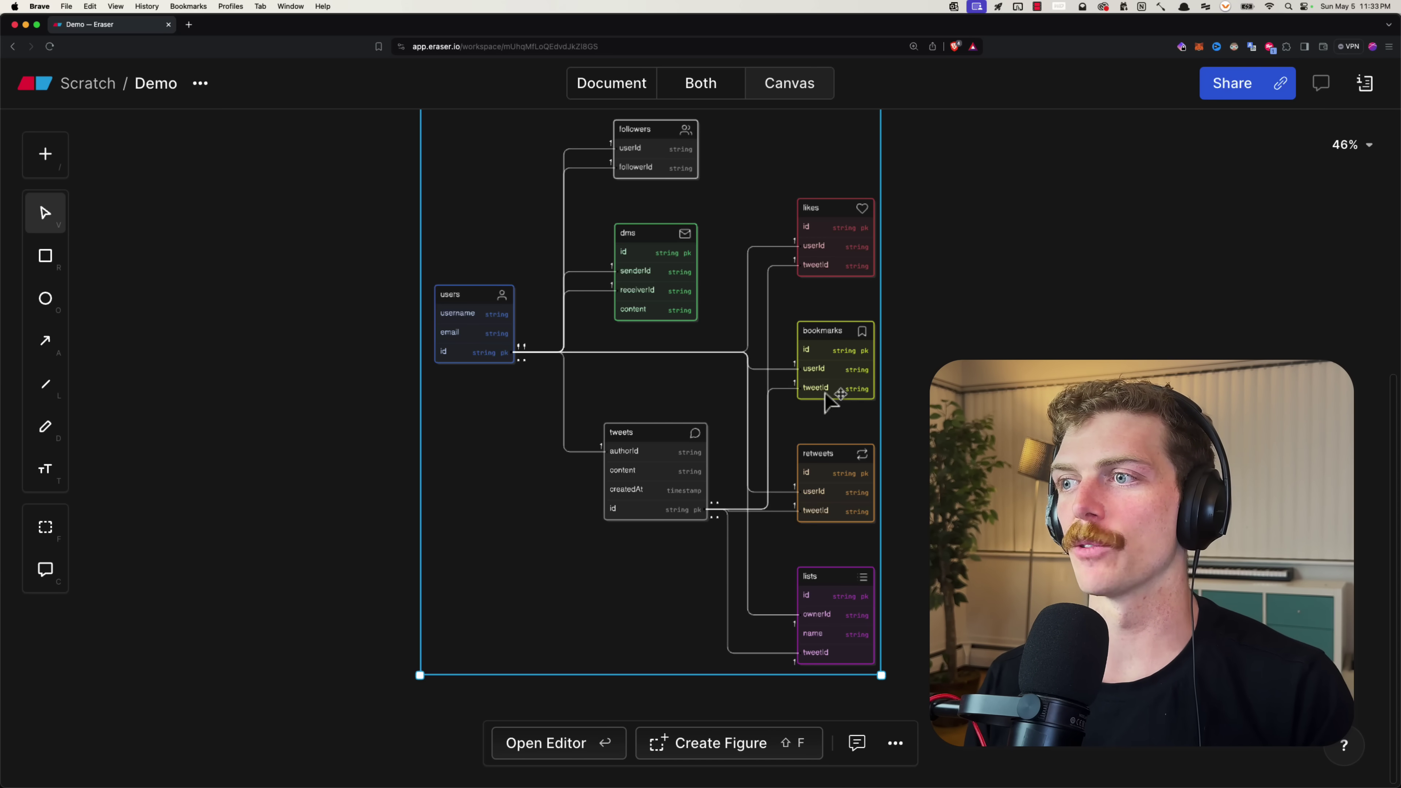
{"action": "scroll", "coordinate": [857, 416], "scroll_direction": "up", "scroll_amount": 3}
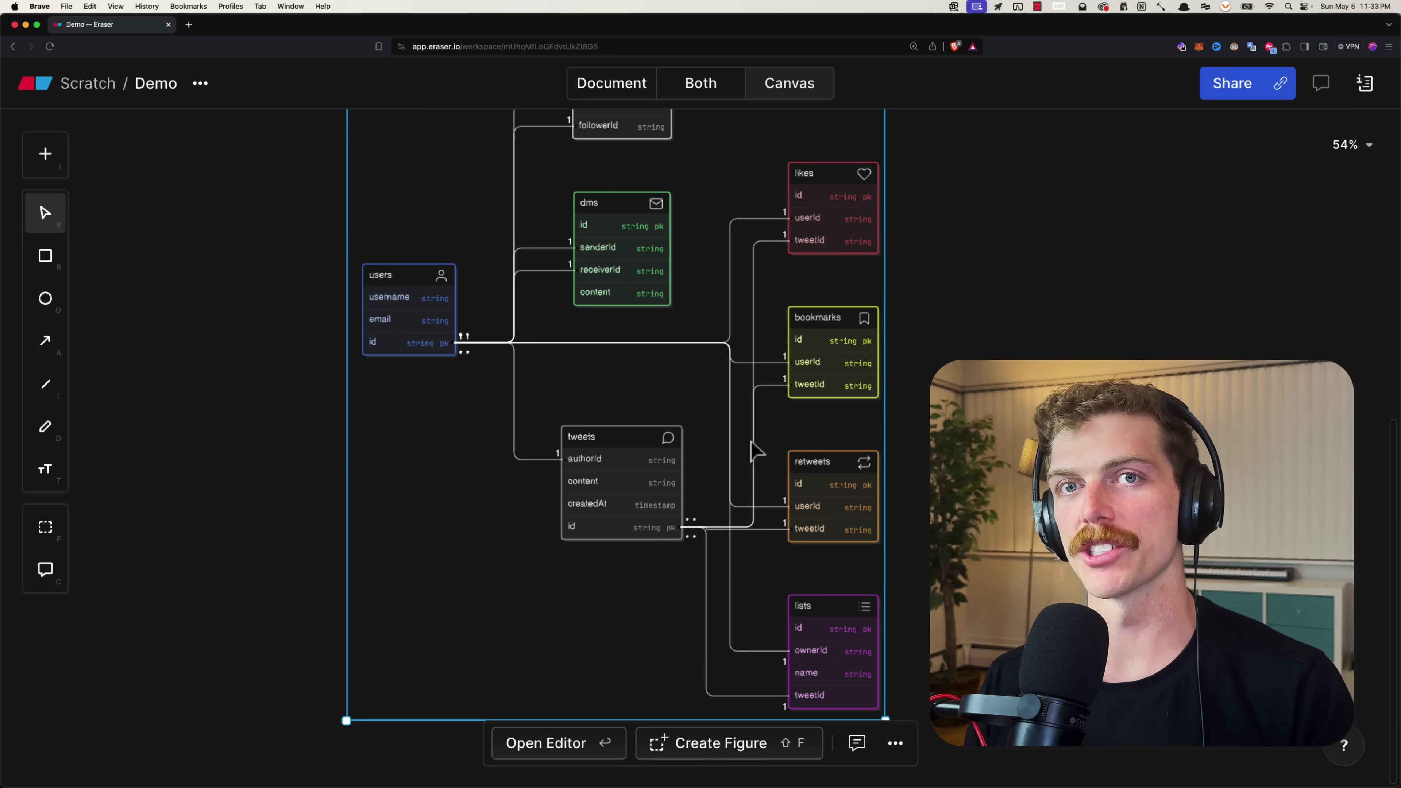
{"action": "scroll", "coordinate": [629, 253], "scroll_direction": "up", "scroll_amount": 5}
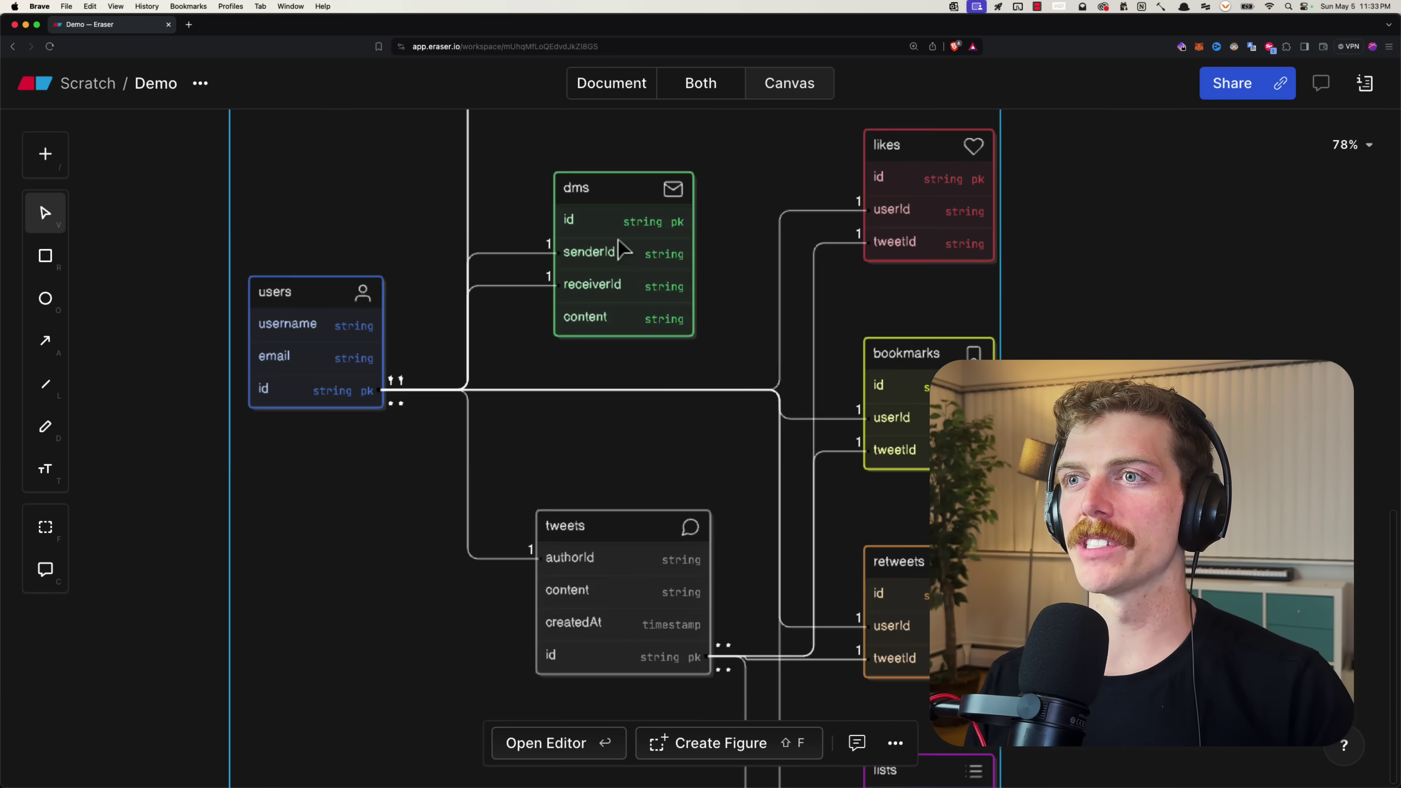
{"action": "scroll", "coordinate": [604, 271], "scroll_direction": "up", "scroll_amount": 2}
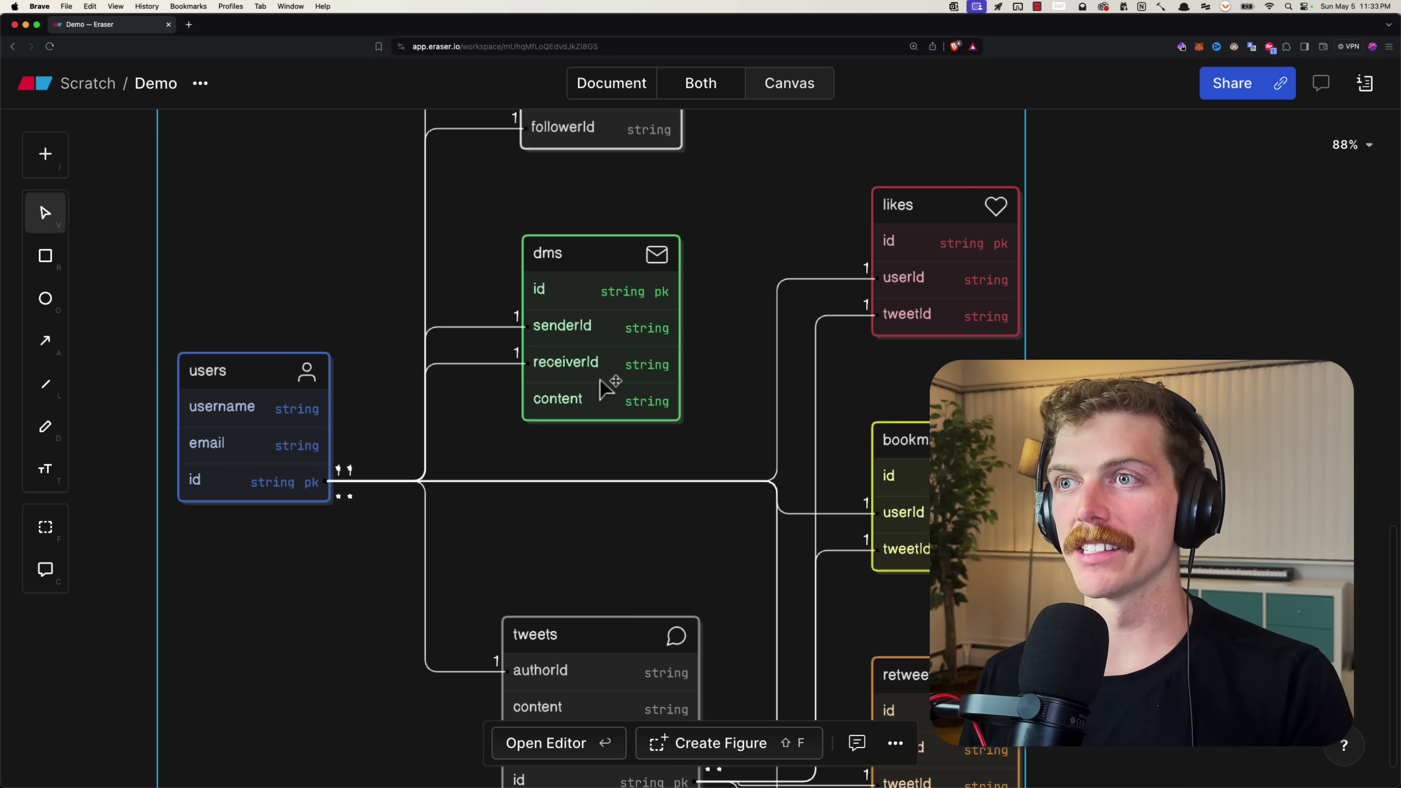
{"action": "key", "text": "Return"}
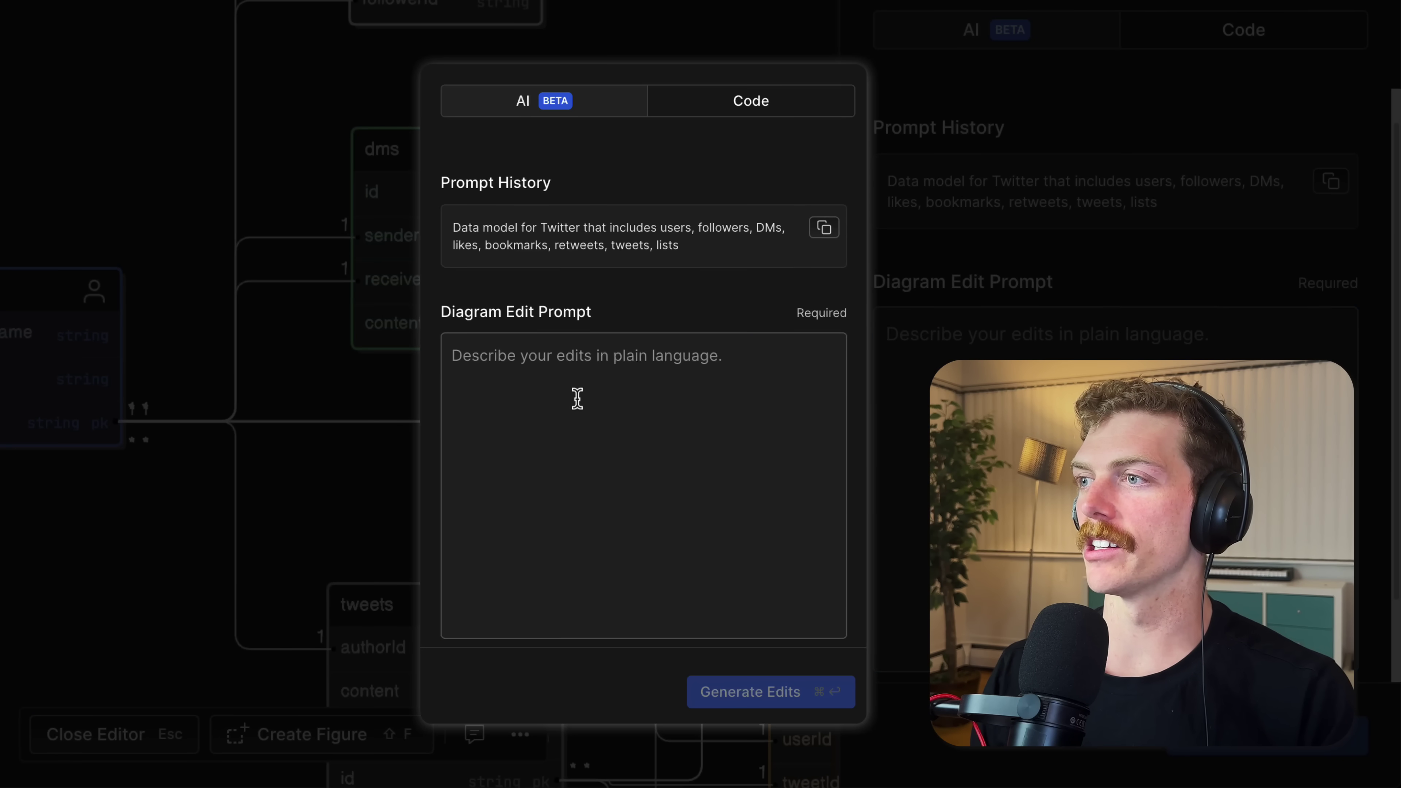
- In the Code tab, add a 'createdAt timestamp' field under the dms content line
{"action": "left_click", "coordinate": [576, 399]}
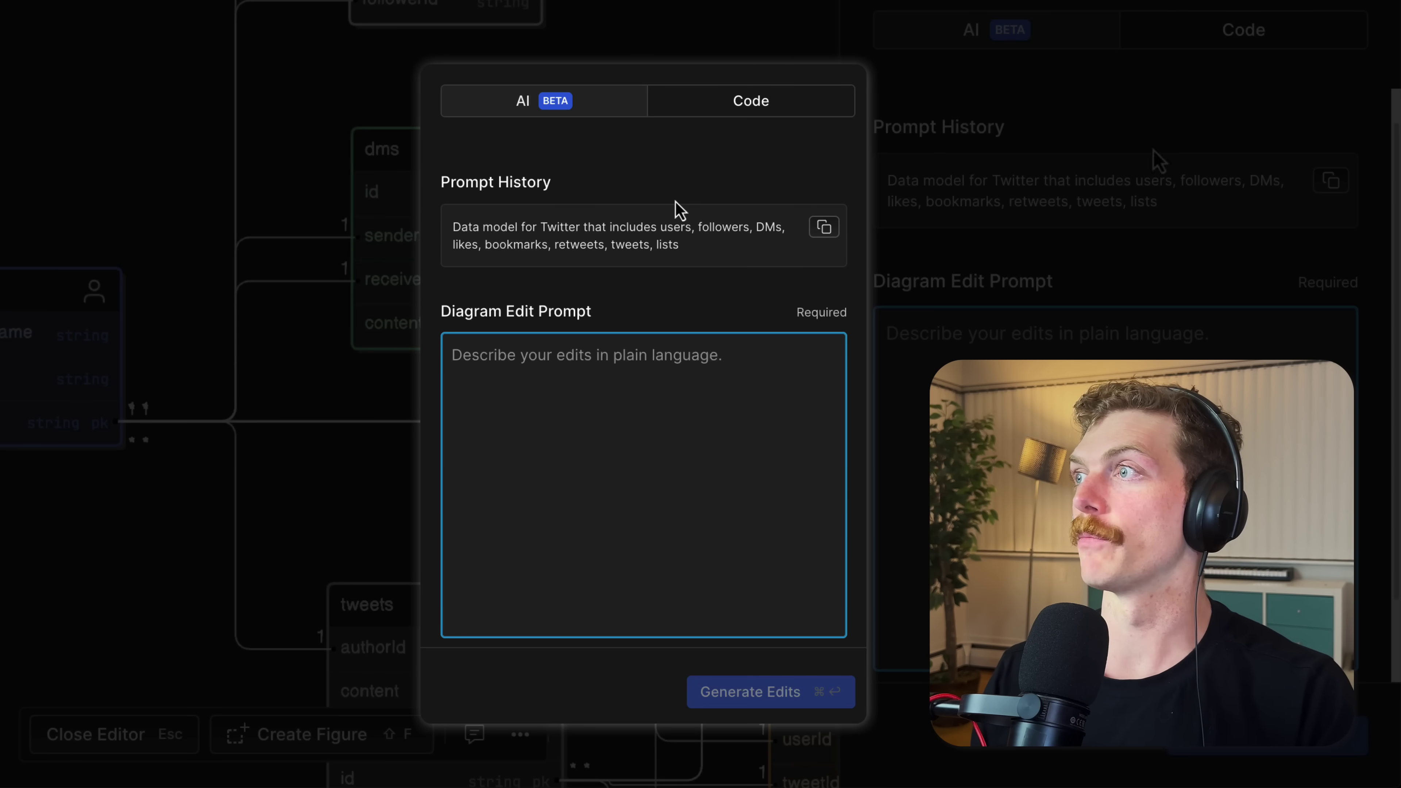
{"action": "left_click", "coordinate": [748, 109]}
{"action": "scroll", "coordinate": [584, 597], "scroll_direction": "down", "scroll_amount": 4}
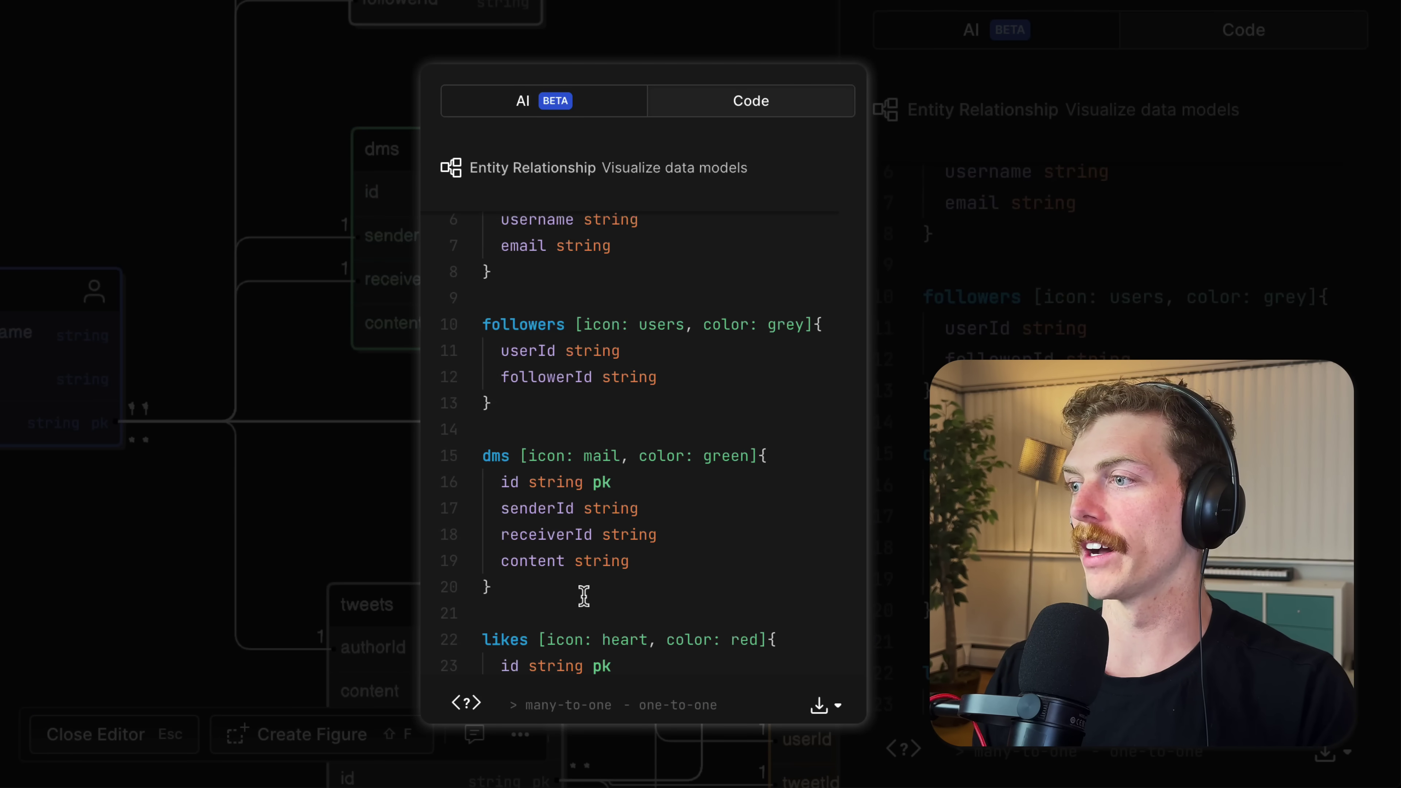
{"action": "left_click", "coordinate": [654, 561]}
{"action": "key", "text": "Return"}
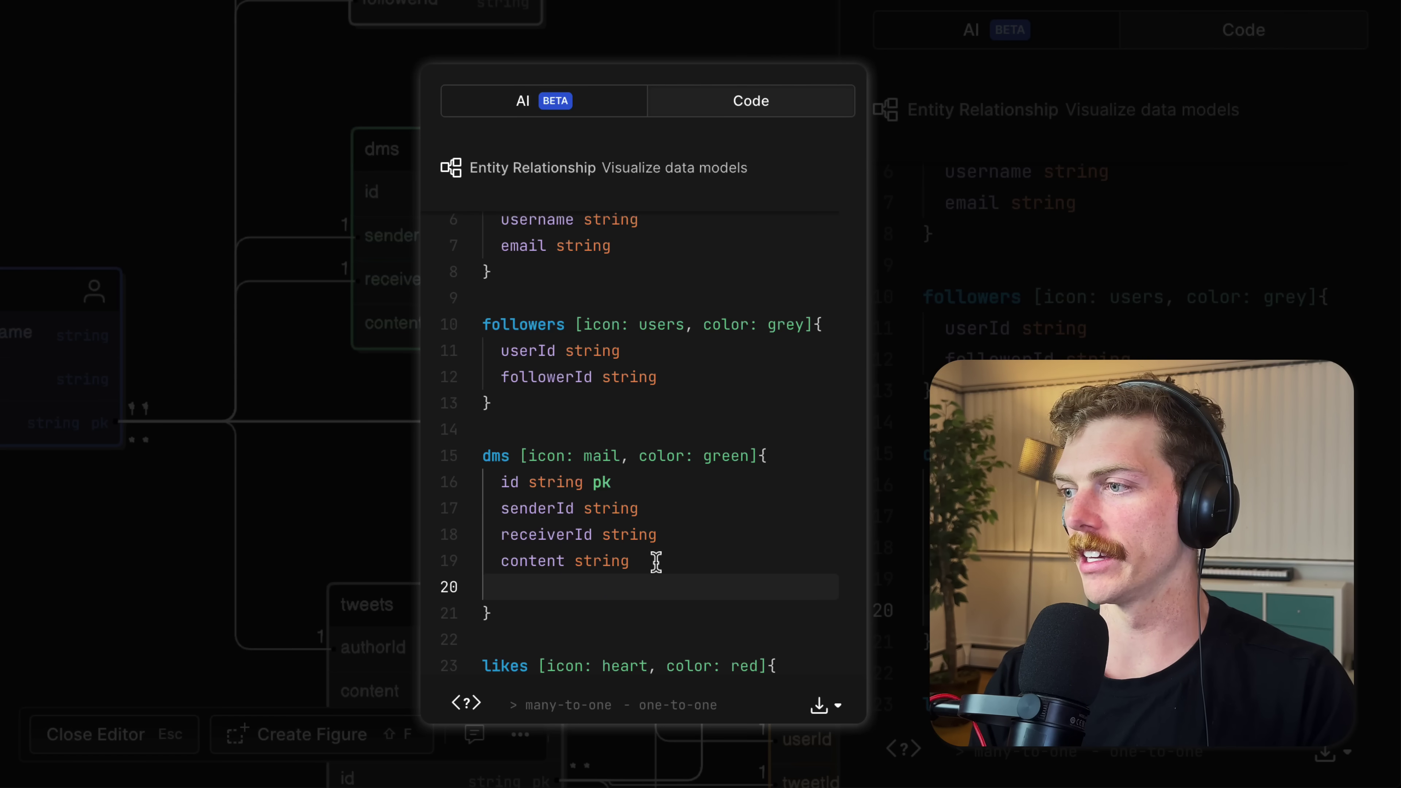
{"action": "type", "text": "createdAt "}
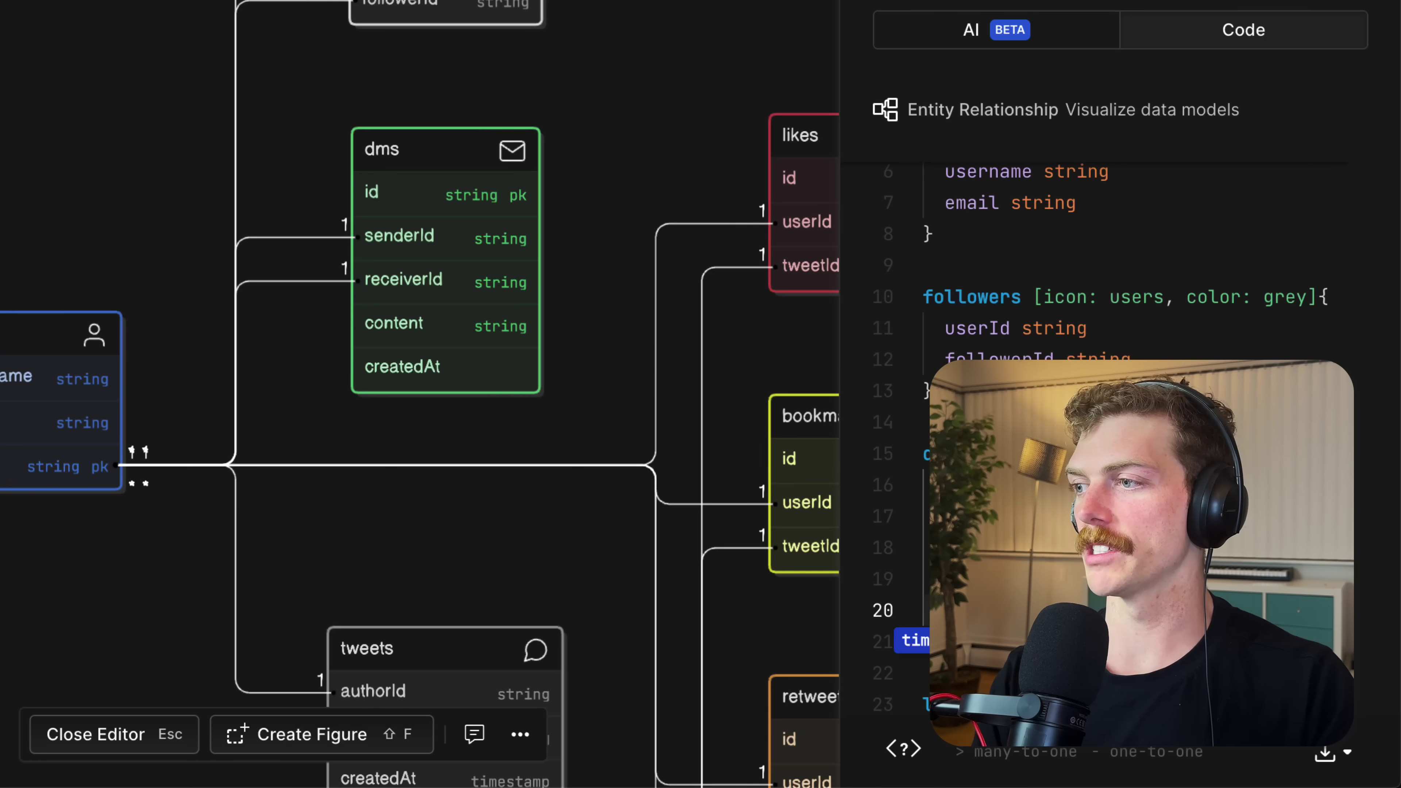
{"action": "type", "text": "timestamp"}
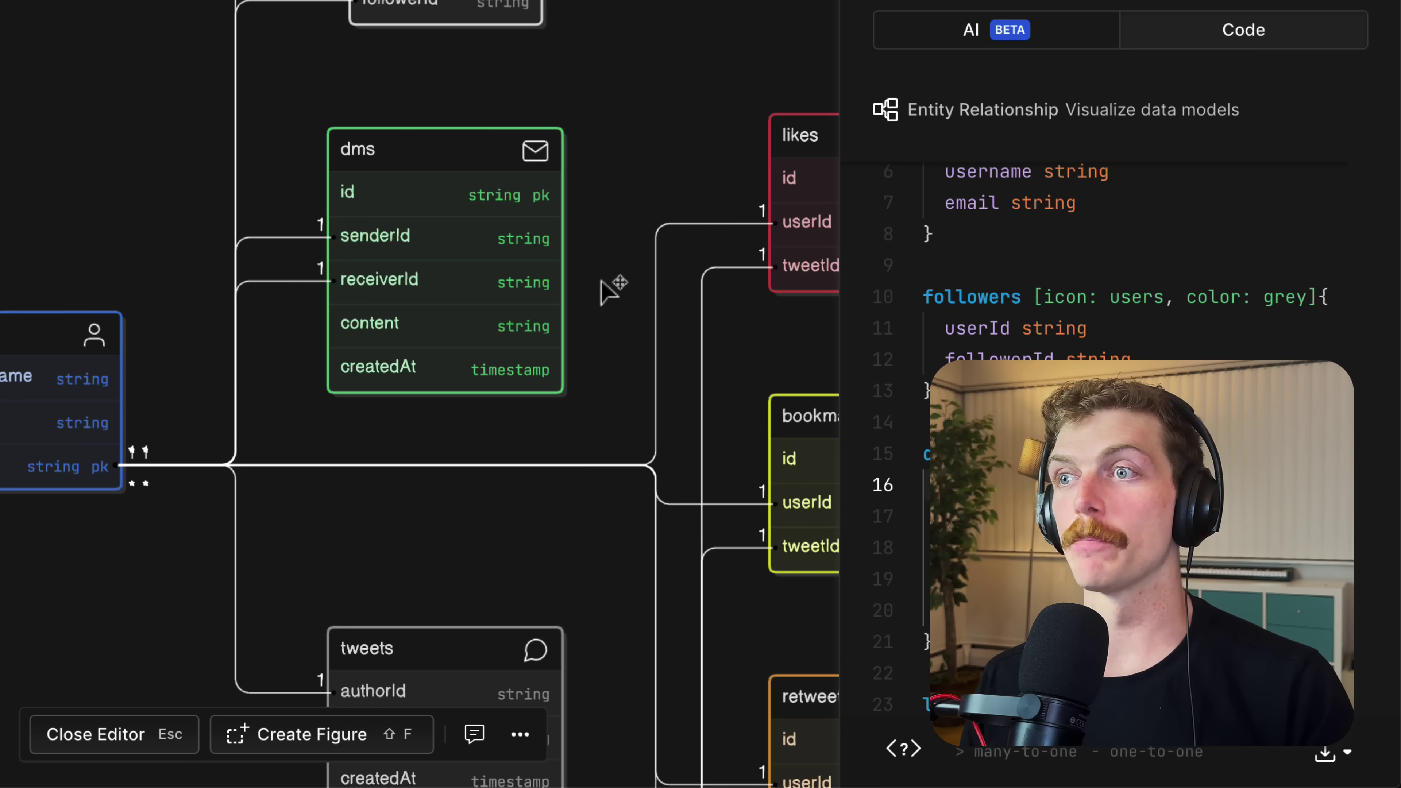
- Zoom out over the schemas and shift the Serverless Todo List diagram slightly down and left
{"action": "left_click_drag", "start_coordinate": [629, 331], "coordinate": [578, 270]}
{"action": "scroll", "coordinate": [590, 309], "scroll_direction": "down", "scroll_amount": 3}
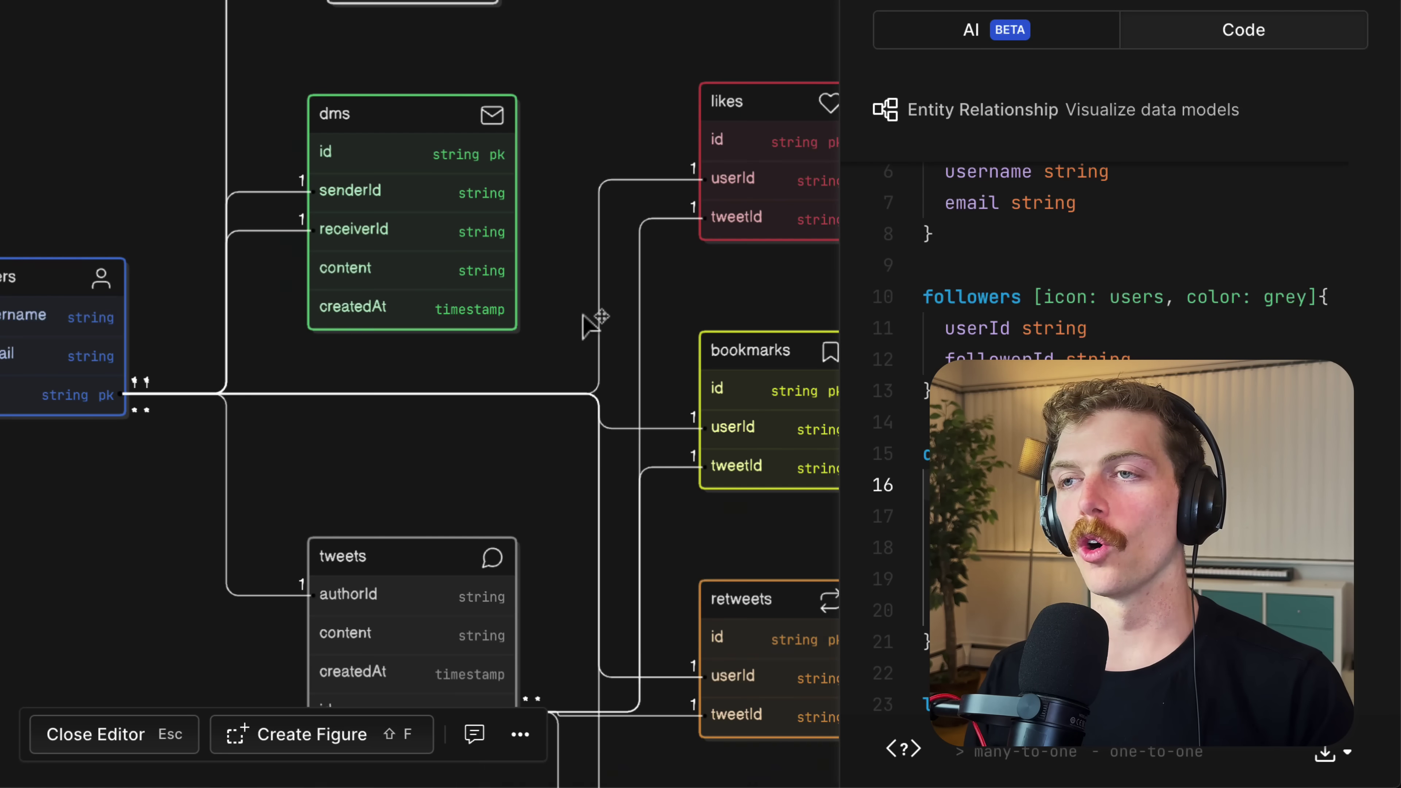
{"action": "scroll", "coordinate": [577, 328], "scroll_direction": "down", "scroll_amount": 3}
{"action": "left_click_drag", "start_coordinate": [712, 392], "coordinate": [718, 399]}
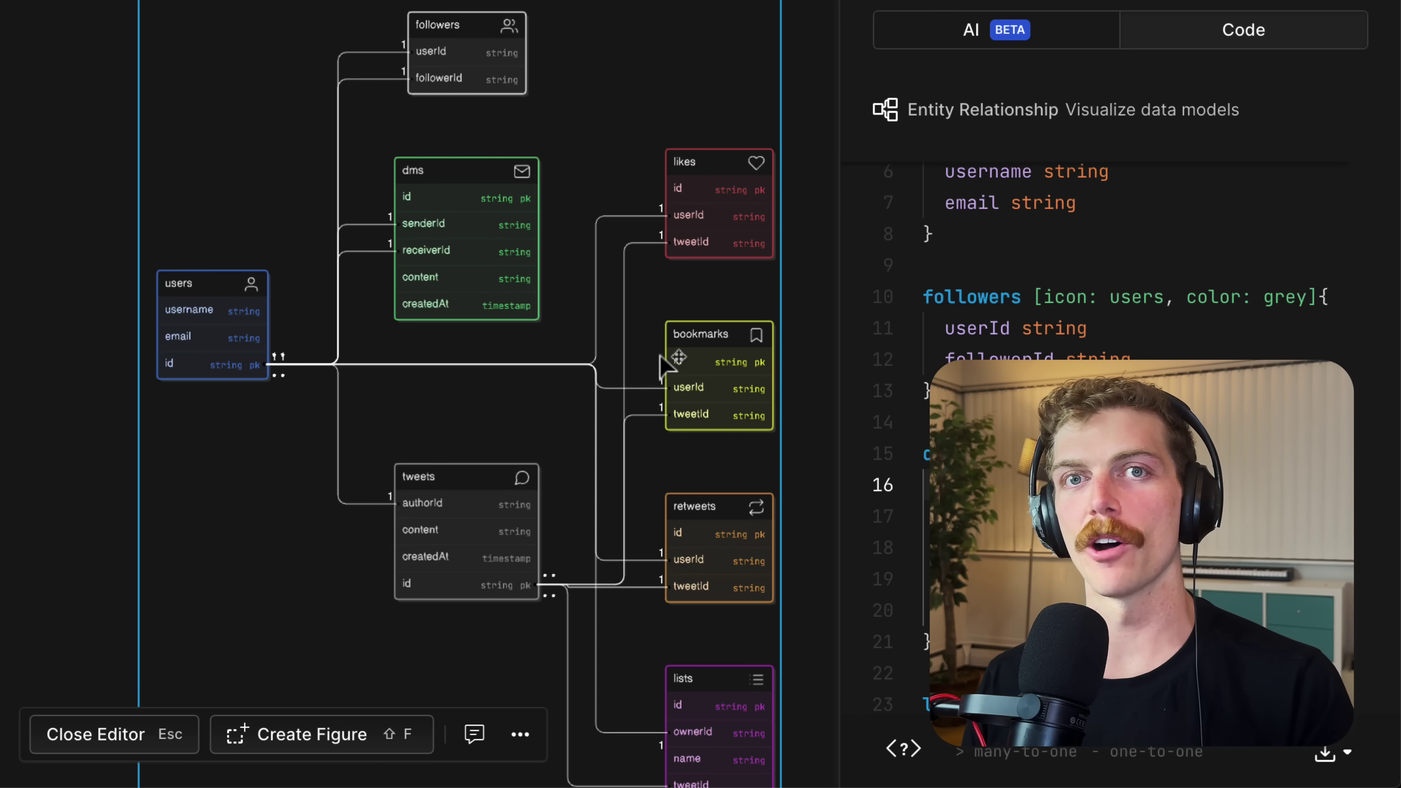
{"action": "scroll", "coordinate": [624, 331], "scroll_direction": "up", "scroll_amount": 1}
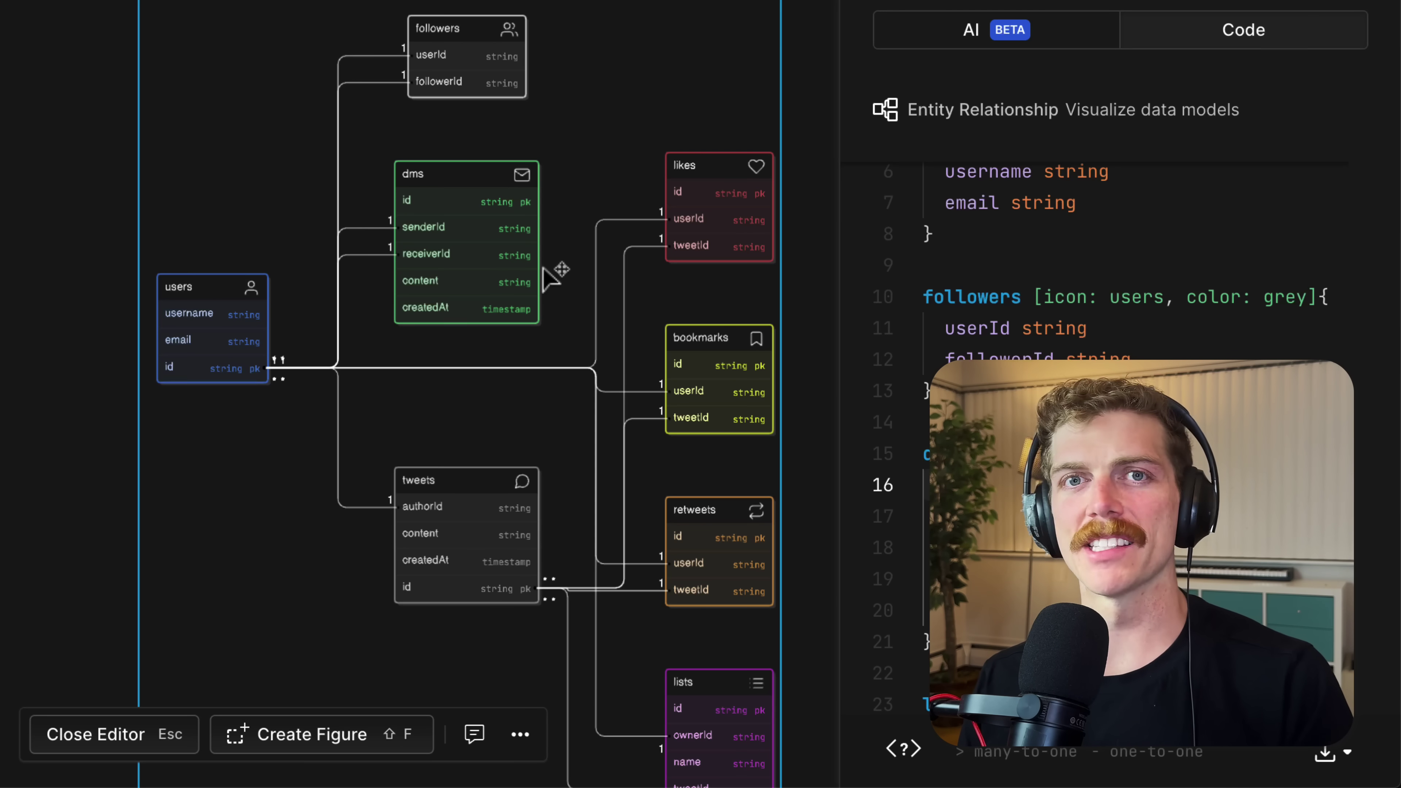
{"action": "scroll", "coordinate": [552, 276], "scroll_direction": "up", "scroll_amount": 5}
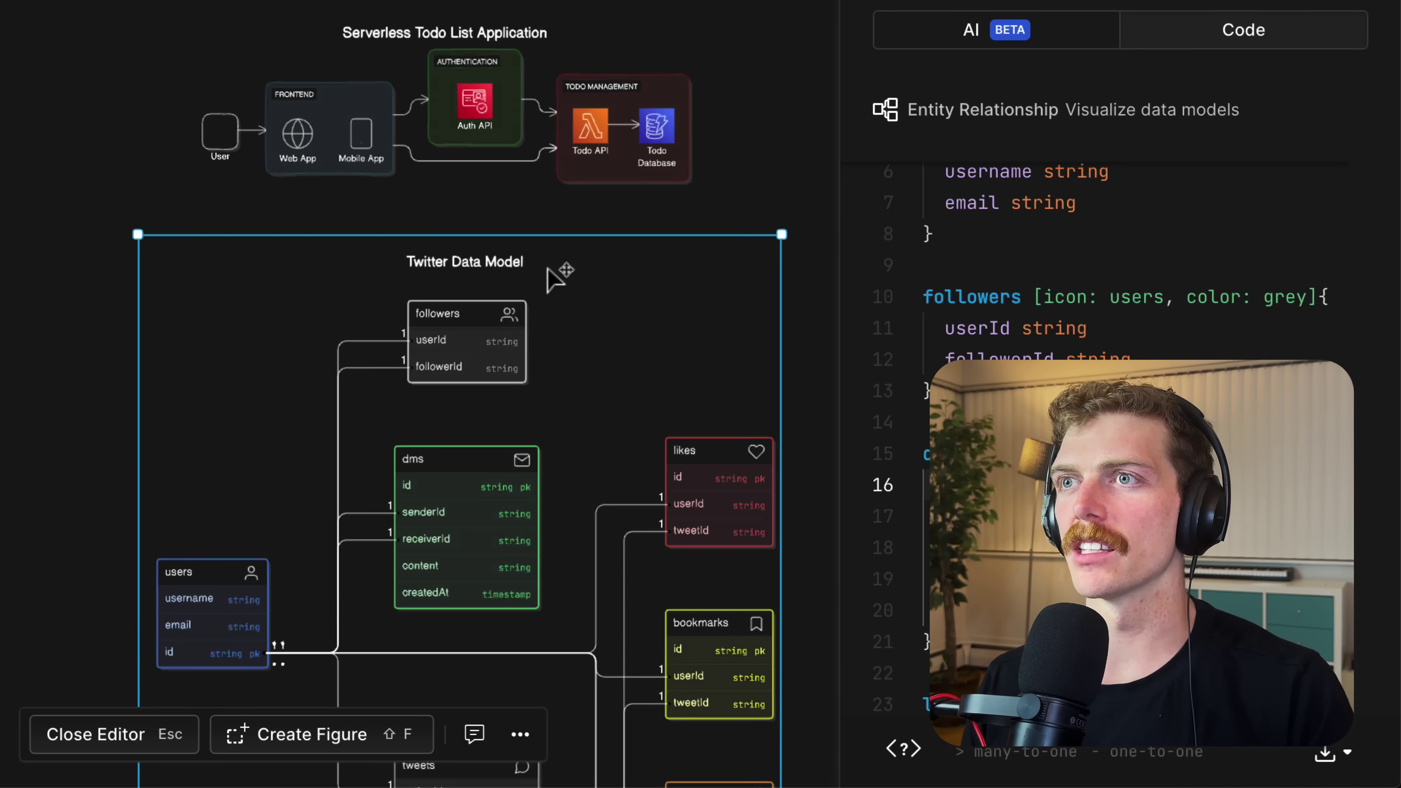
{"action": "scroll", "coordinate": [386, 177], "scroll_direction": "up", "scroll_amount": 5}
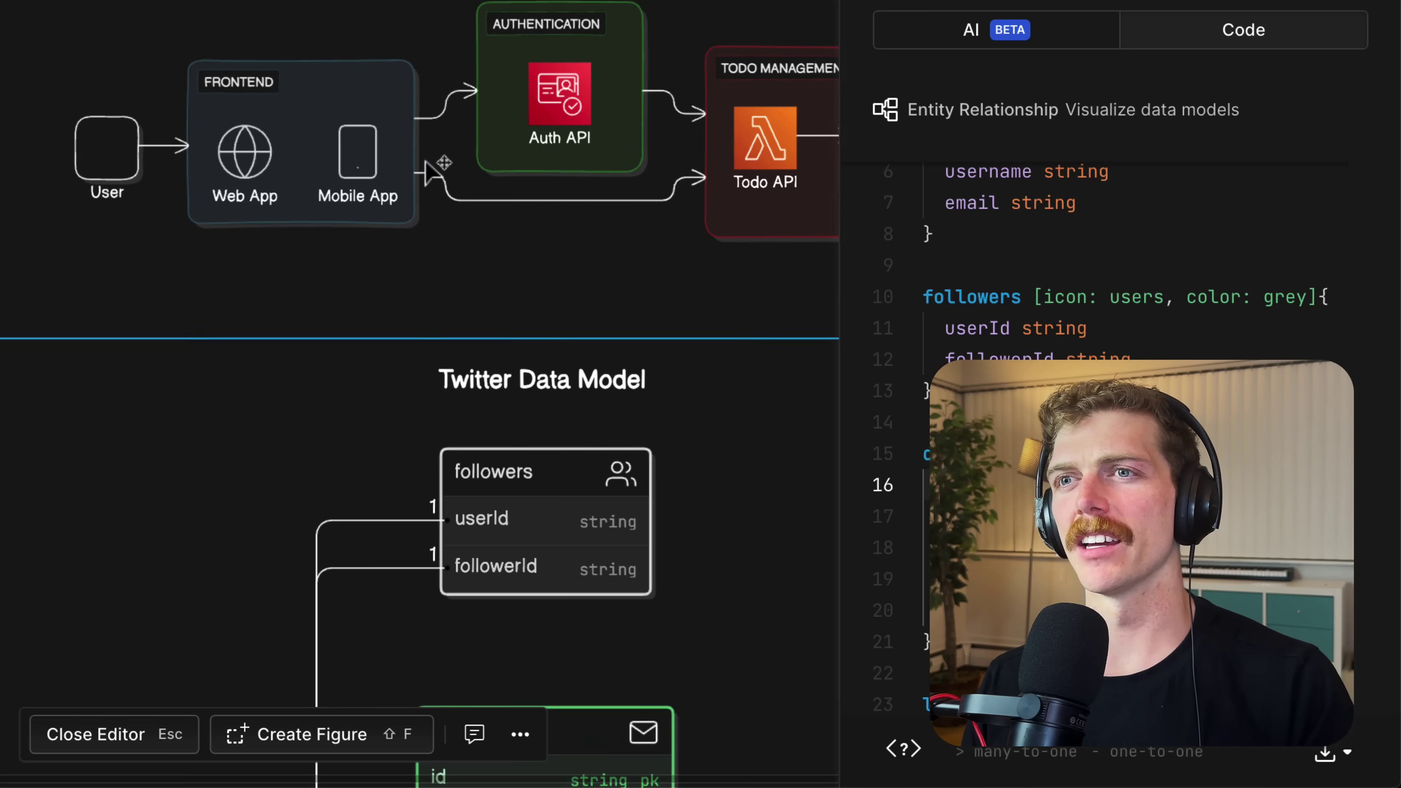
{"action": "left_click", "coordinate": [397, 187]}
{"action": "left_click_drag", "start_coordinate": [397, 187], "coordinate": [380, 204]}
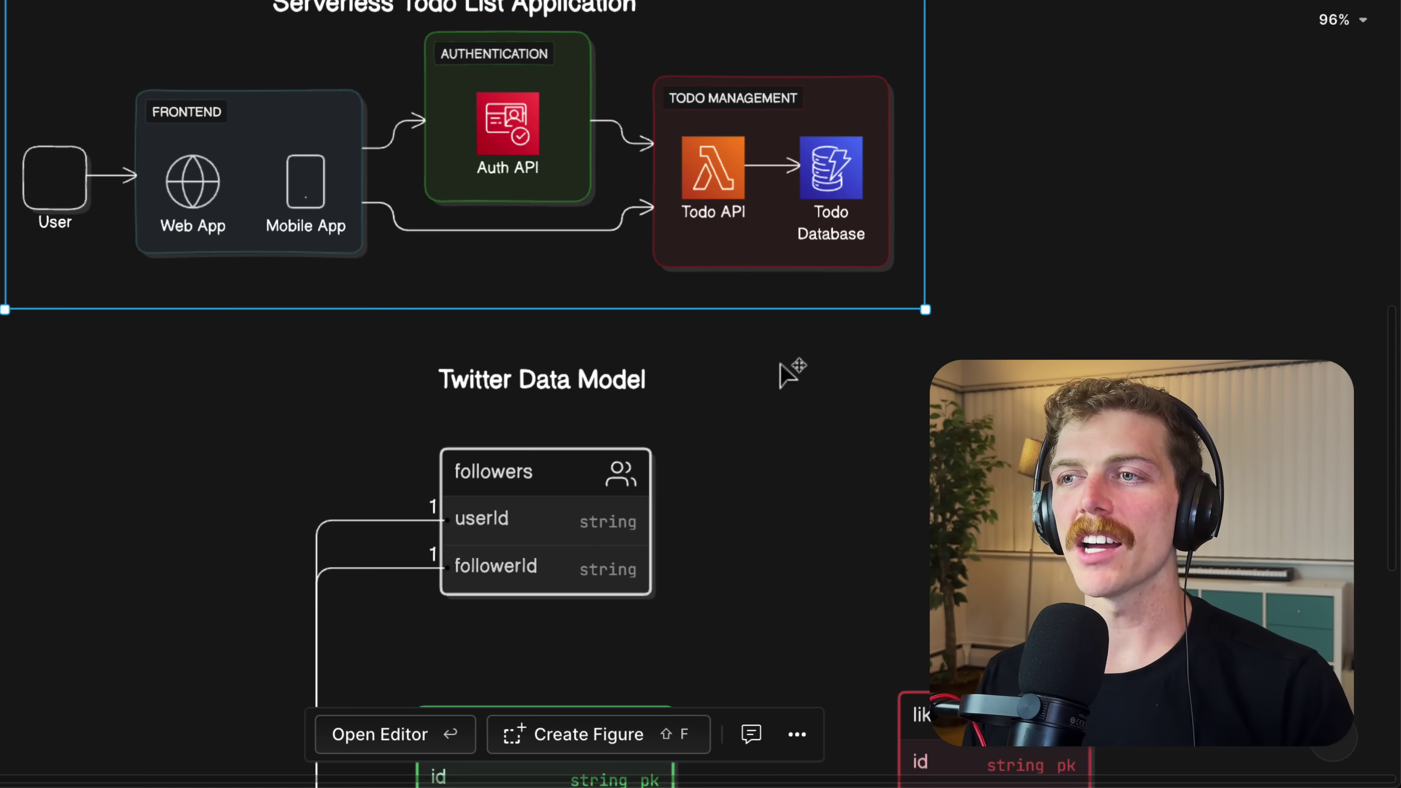
{"action": "scroll", "coordinate": [800, 380], "scroll_direction": "down", "scroll_amount": 6}
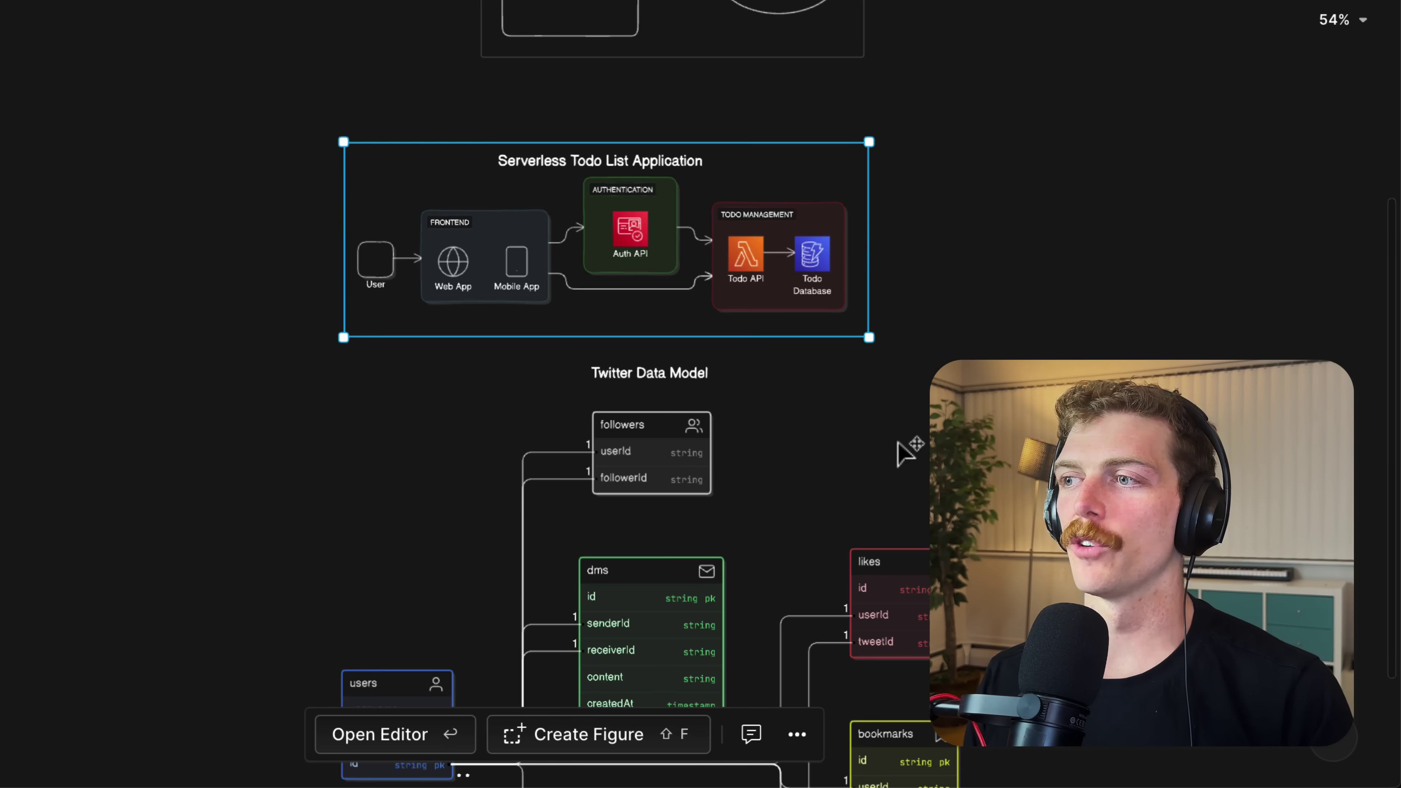
{"action": "left_click_drag", "start_coordinate": [907, 454], "coordinate": [781, 150]}
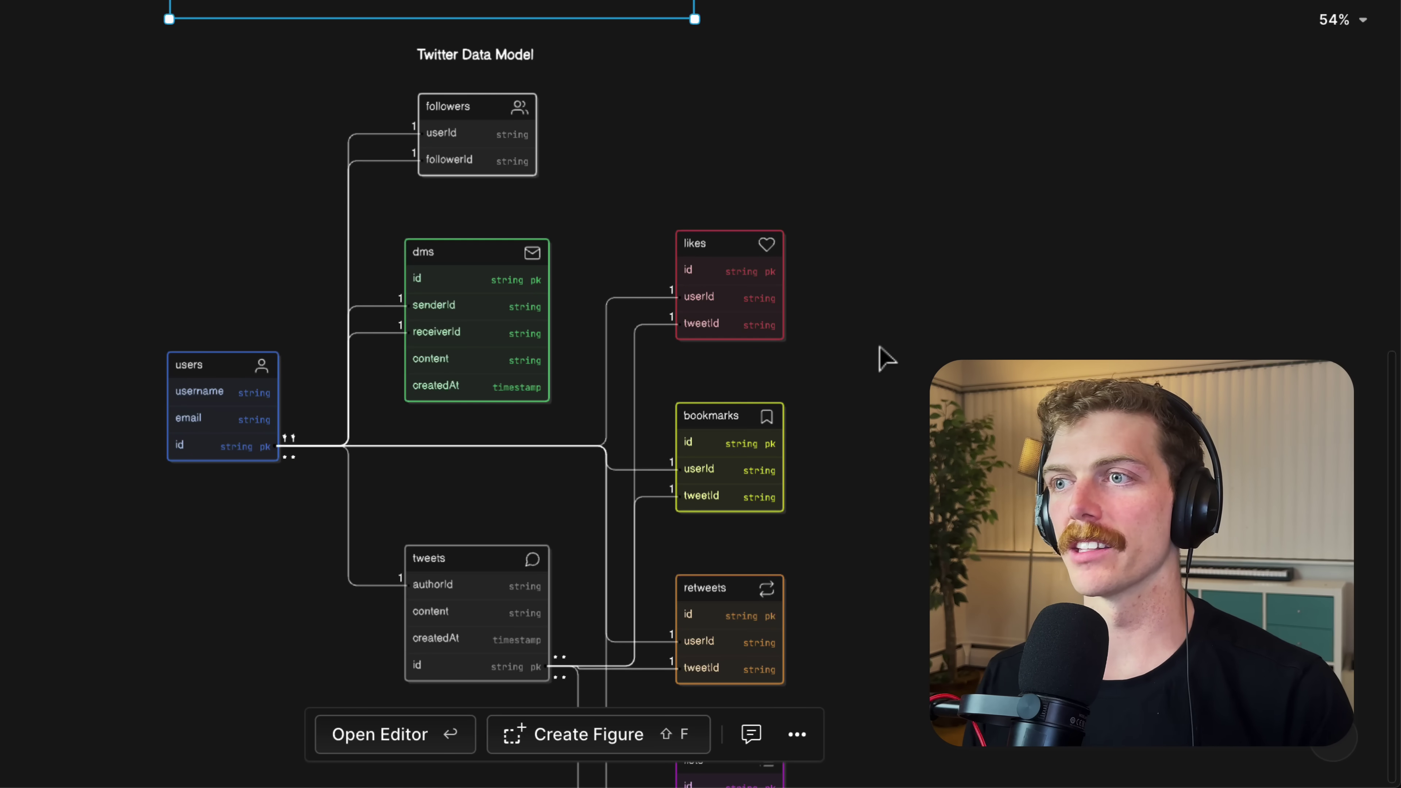
{"action": "scroll", "coordinate": [885, 358], "scroll_direction": "down", "scroll_amount": 1}
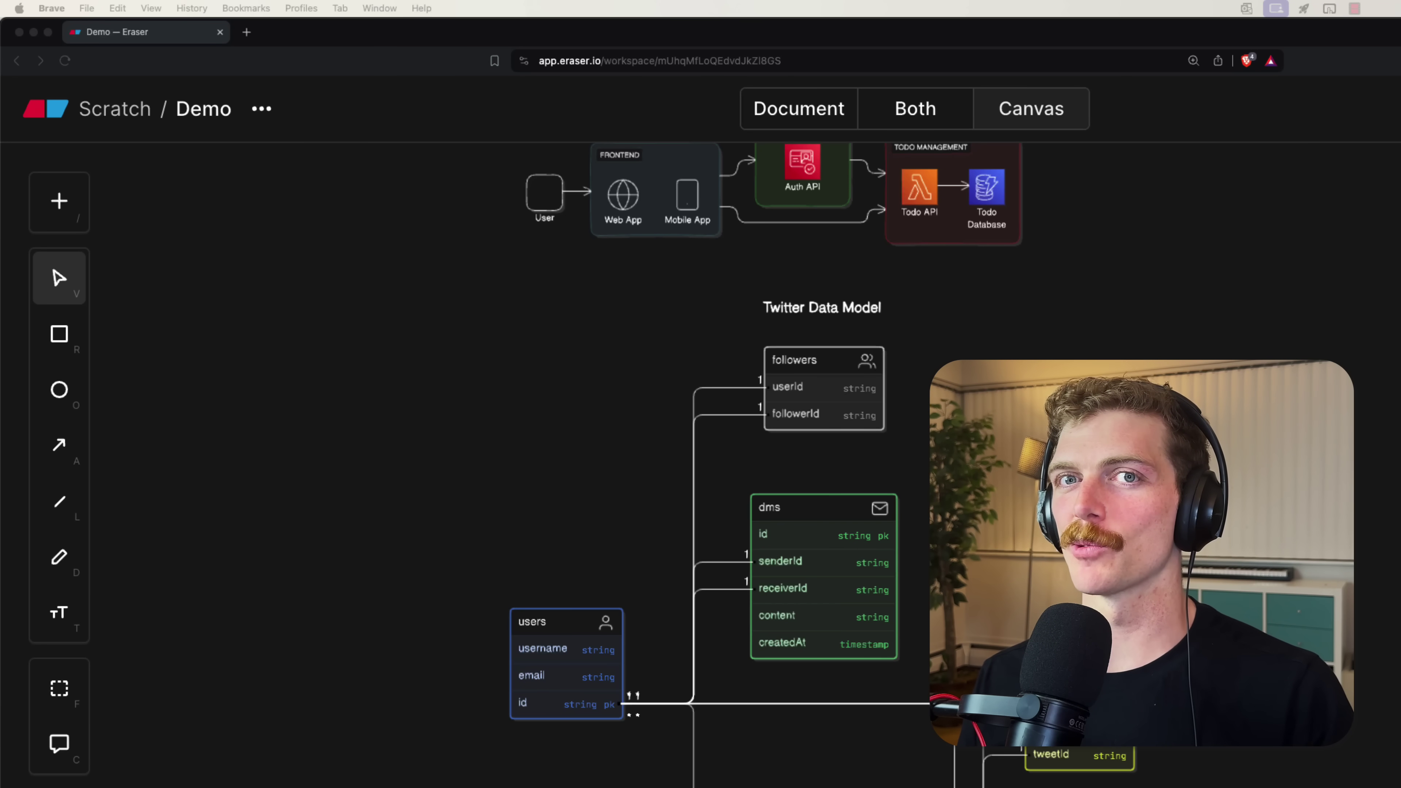
- Insert a new AI diagram from Diagram as Code and move it to the right
{"action": "scroll", "coordinate": [659, 412], "scroll_direction": "right", "scroll_amount": 15}
{"action": "left_click", "coordinate": [59, 201]}
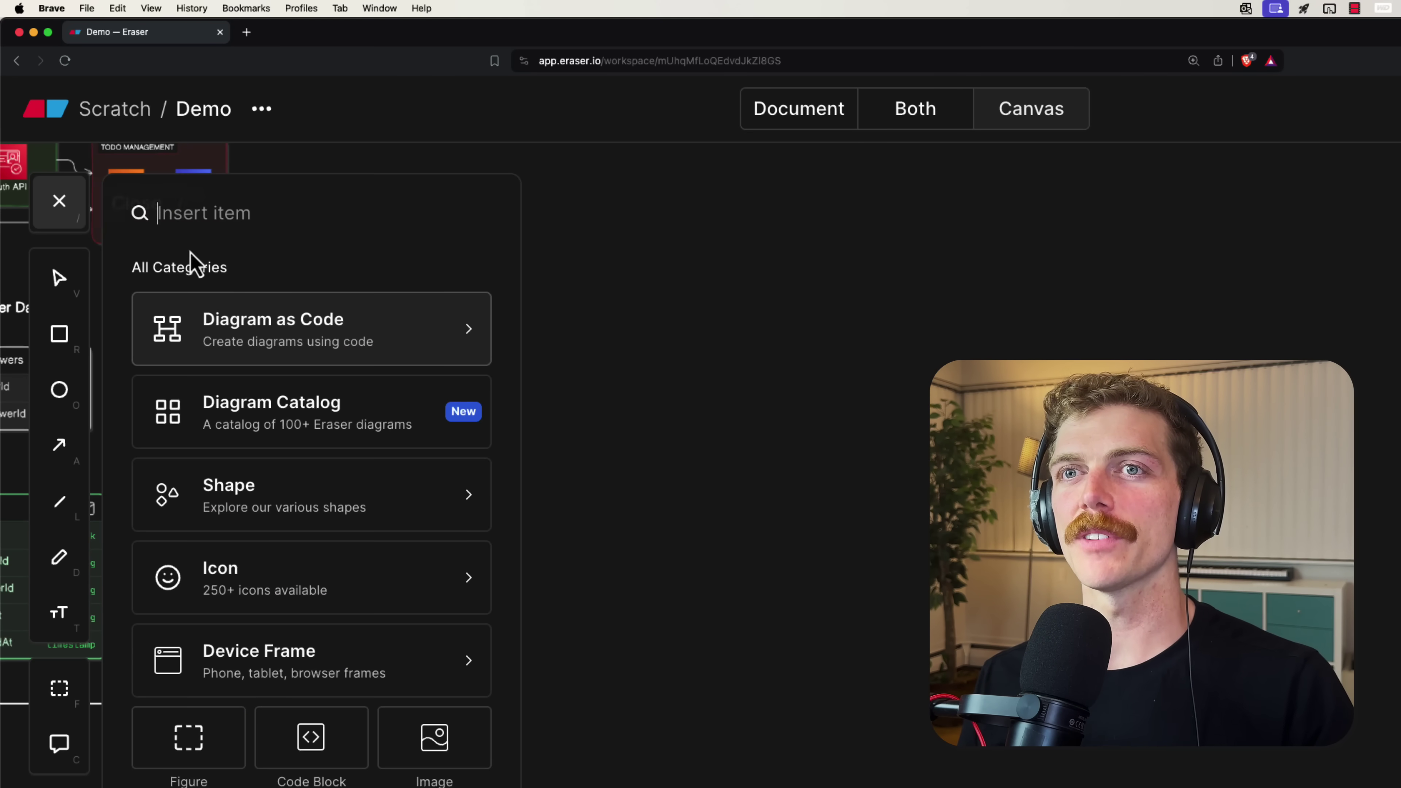
{"action": "left_click", "coordinate": [260, 320]}
{"action": "left_click", "coordinate": [382, 366]}
{"action": "left_click_drag", "start_coordinate": [376, 422], "coordinate": [789, 392]}
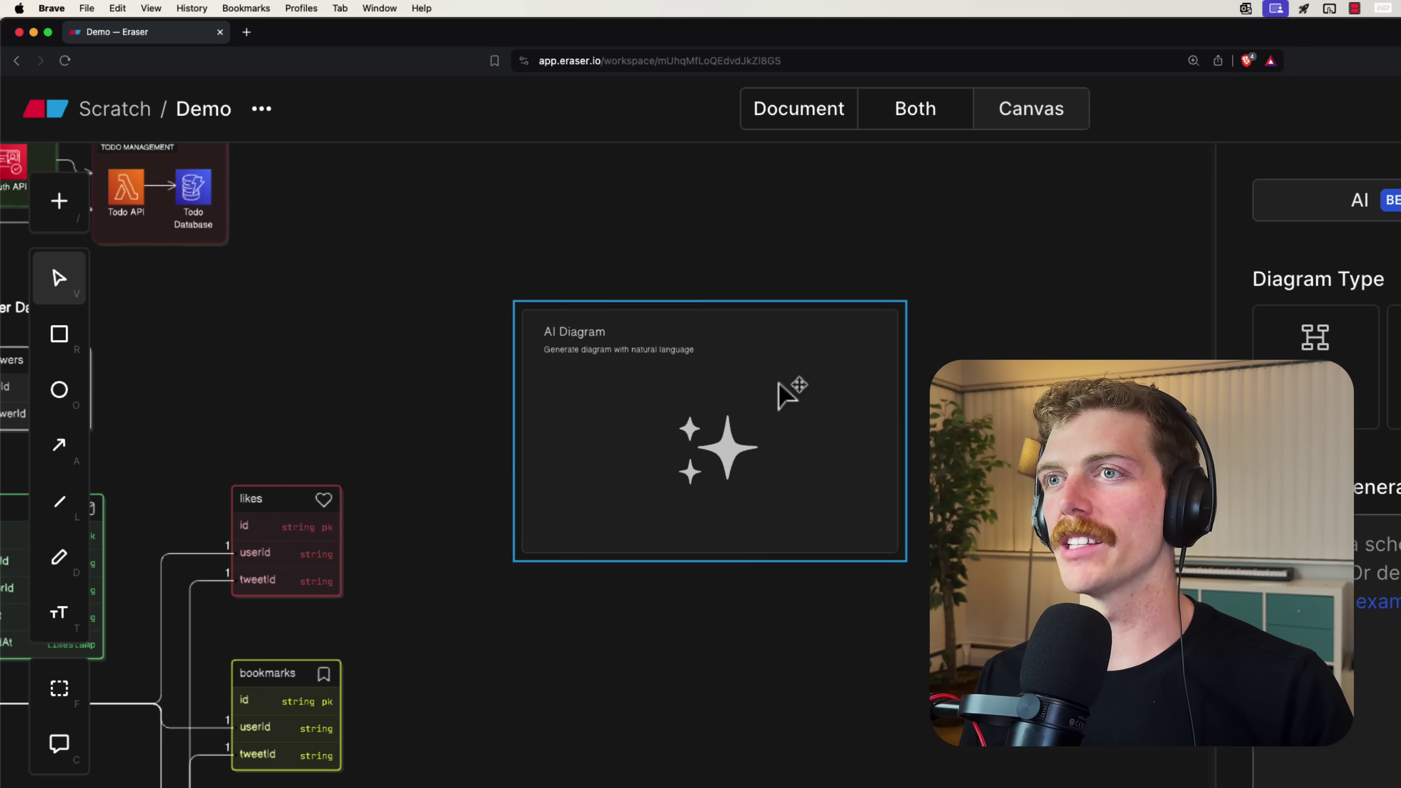
{"action": "scroll", "coordinate": [872, 382], "scroll_direction": "up", "scroll_amount": 5}
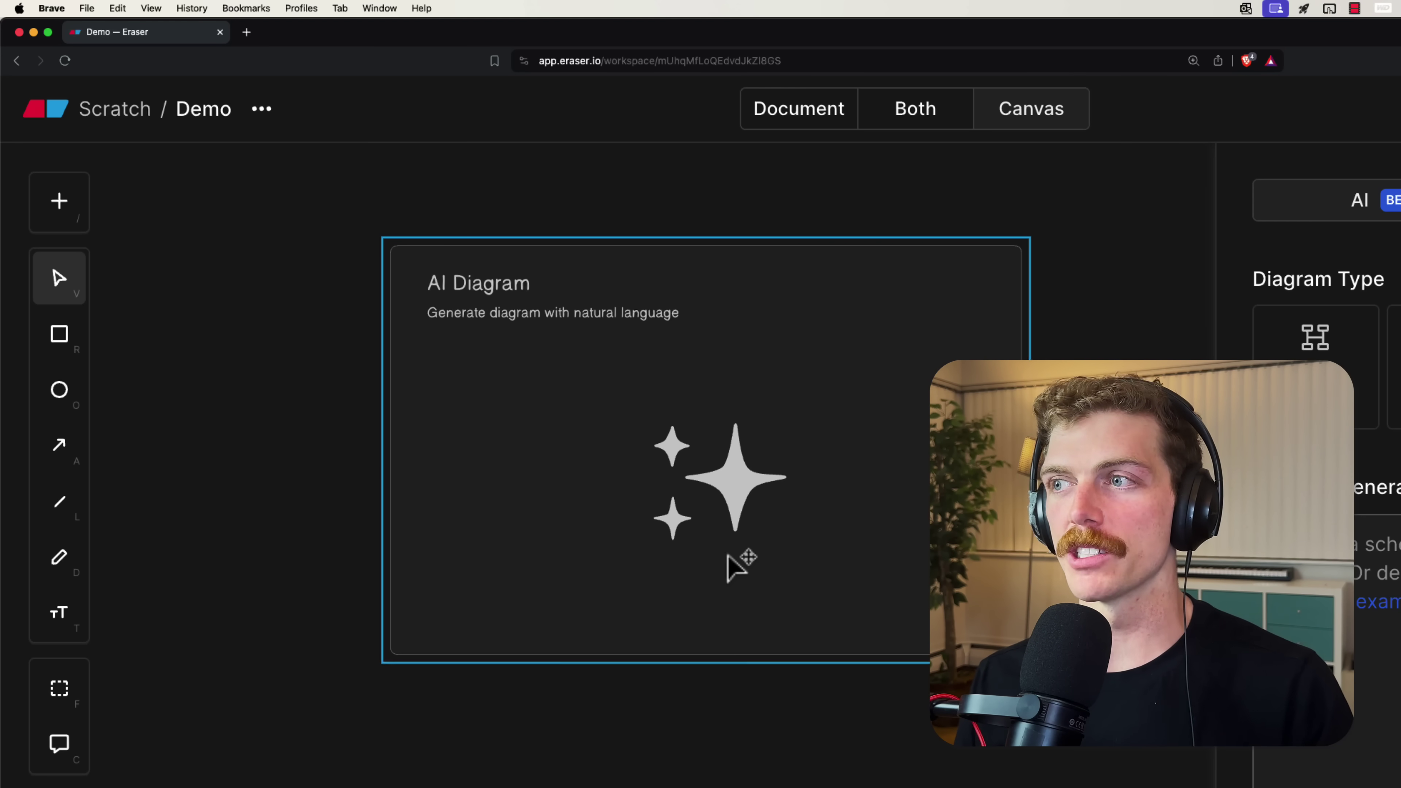
- Write a three-line prompt: users with email and password, tweets with text and timestamp, users create many tweets
{"action": "double_click", "coordinate": [719, 516]}
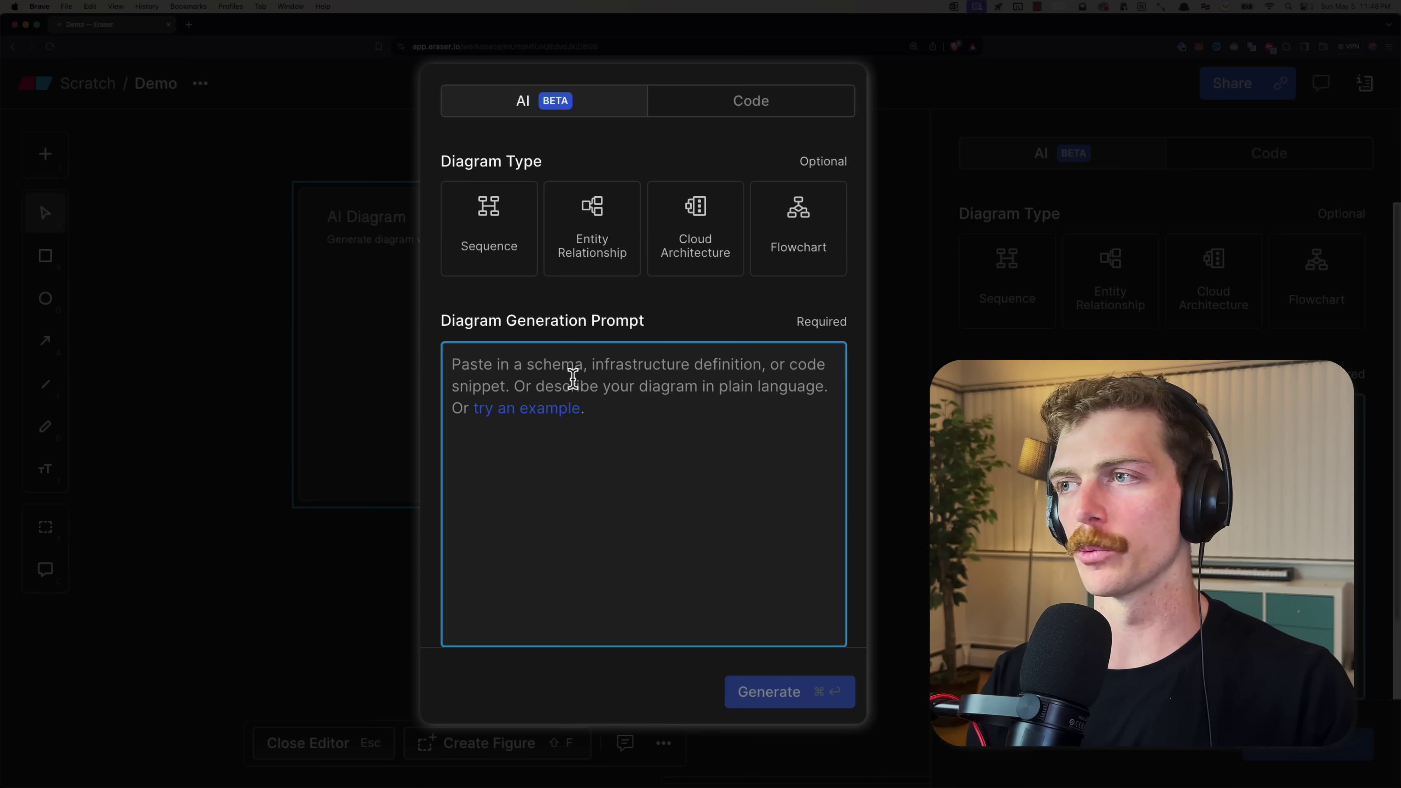
{"action": "type", "text": "a user has an email and a"}
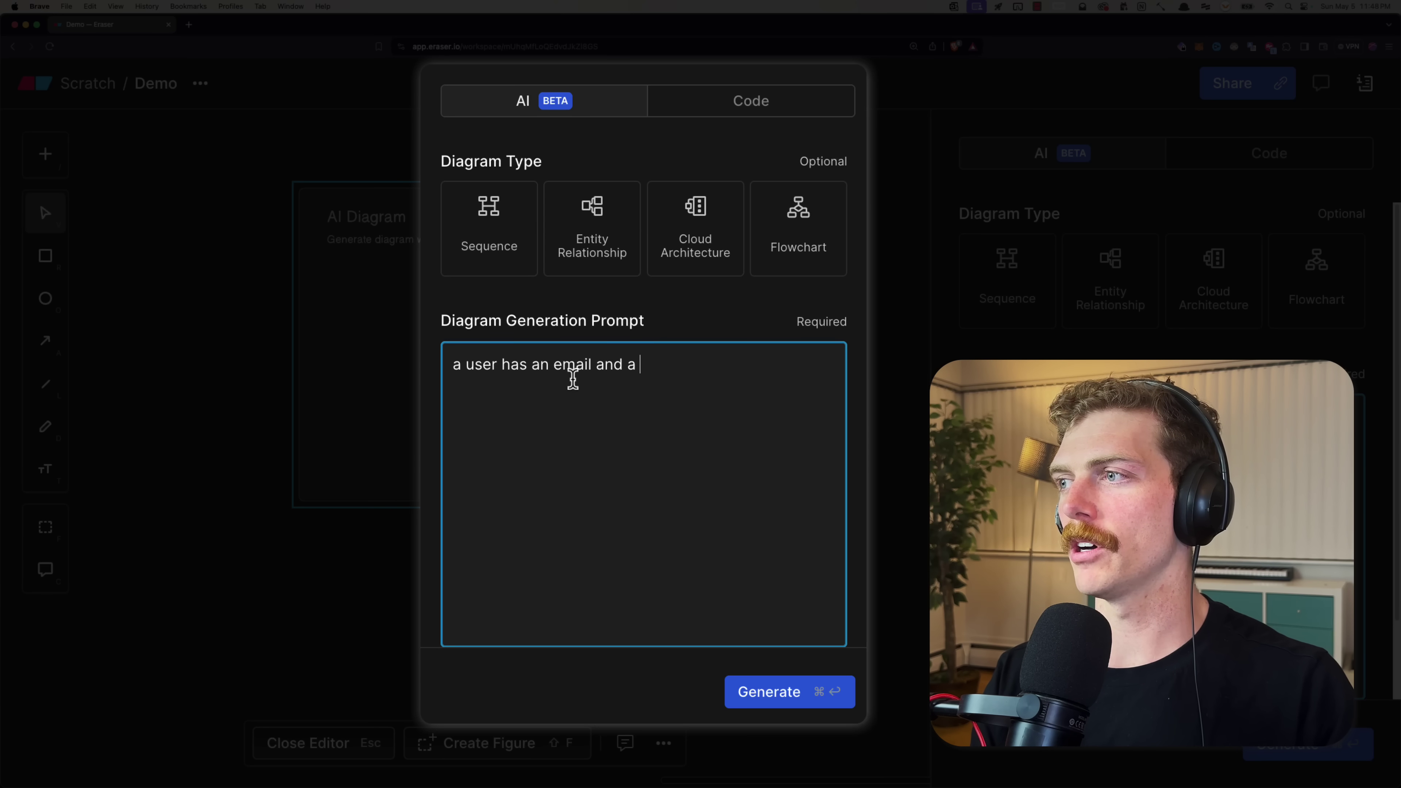
{"action": "type", "text": " password"}
{"action": "key", "text": "Return"}
{"action": "type", "text": "a tim"}
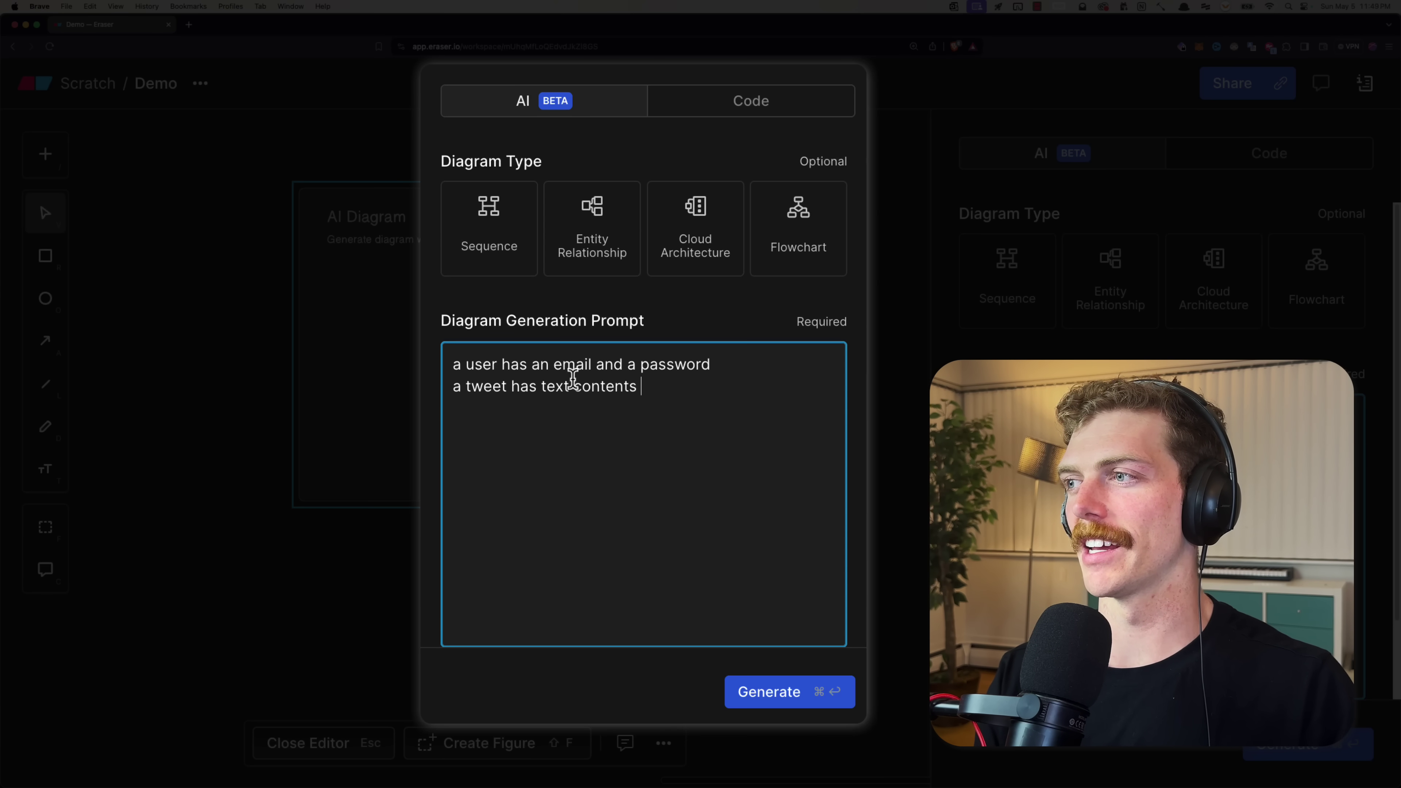
{"action": "type", "text": "estamp"}
{"action": "key", "text": "Return"}
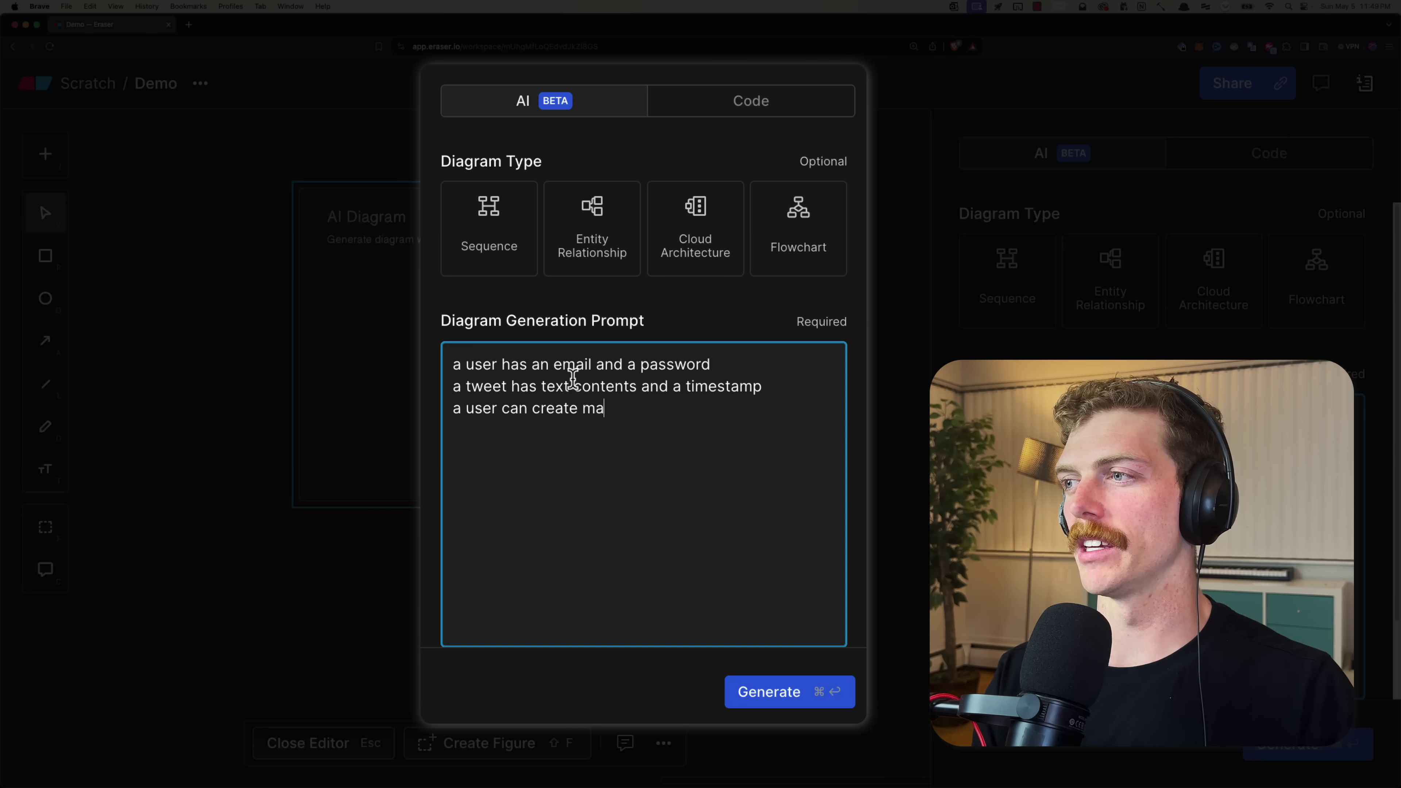
{"action": "type", "text": "eets"}
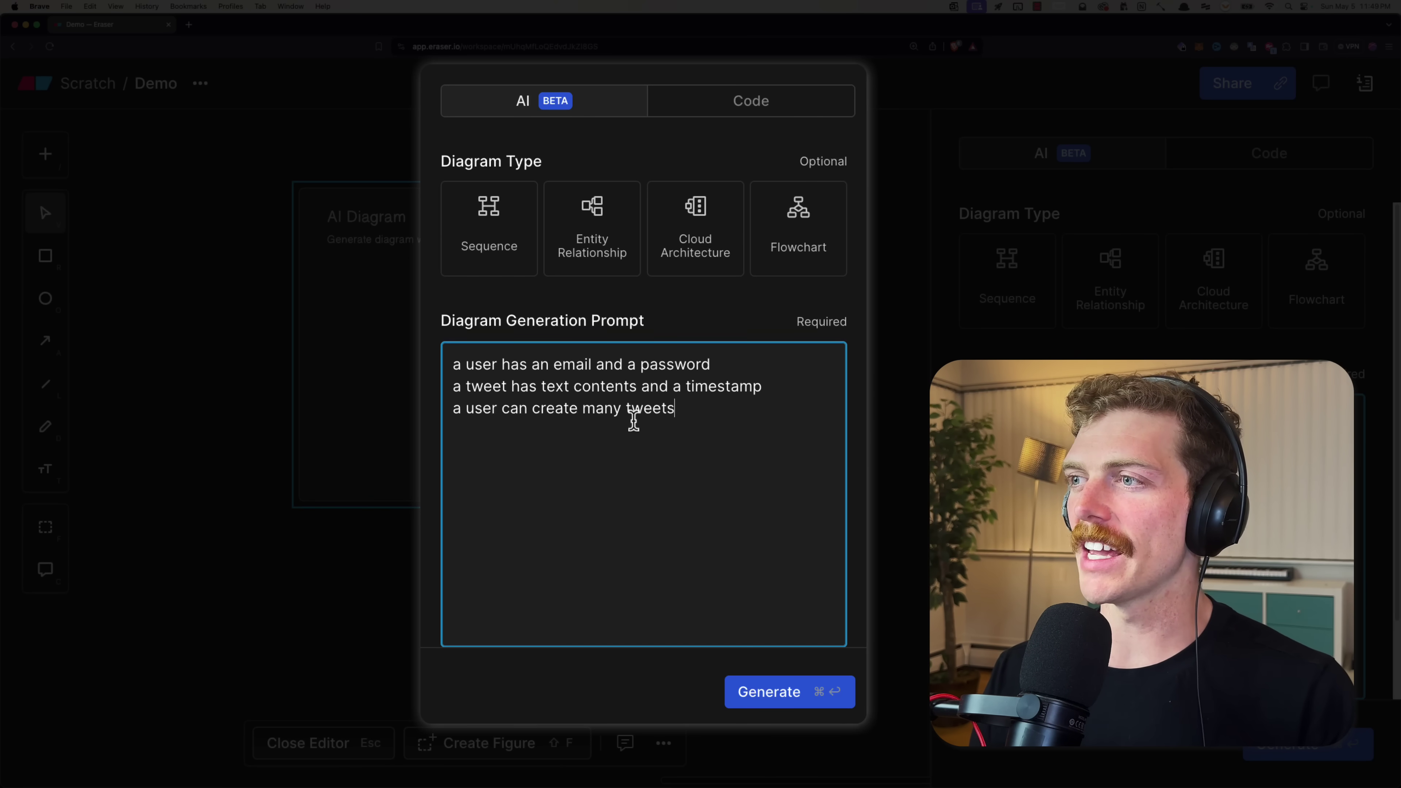
- Review the prompt text and choose Entity Relationship as the diagram type
{"action": "left_click_drag", "start_coordinate": [675, 410], "coordinate": [450, 368]}
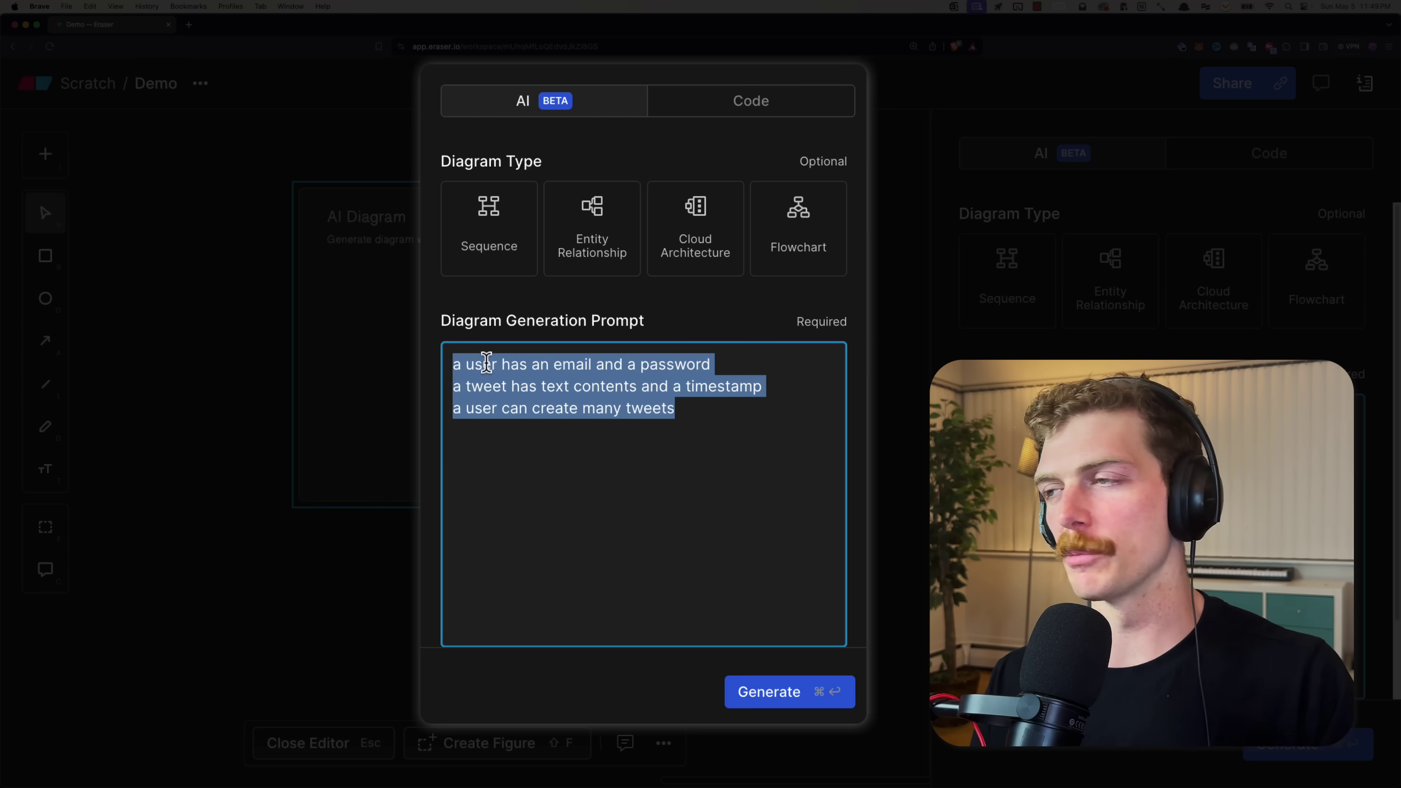
{"action": "left_click", "coordinate": [701, 453]}
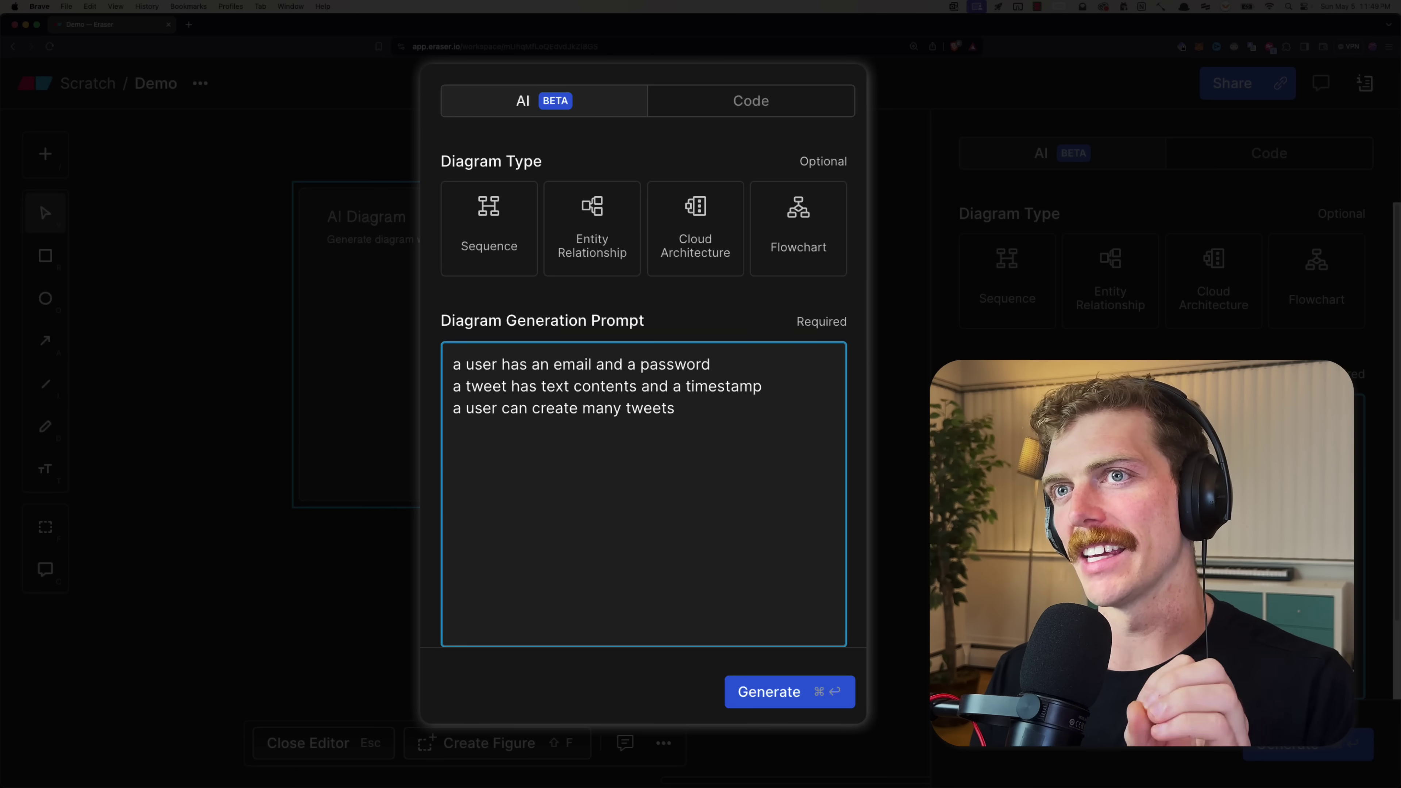
{"action": "left_click_drag", "start_coordinate": [751, 420], "coordinate": [454, 358]}
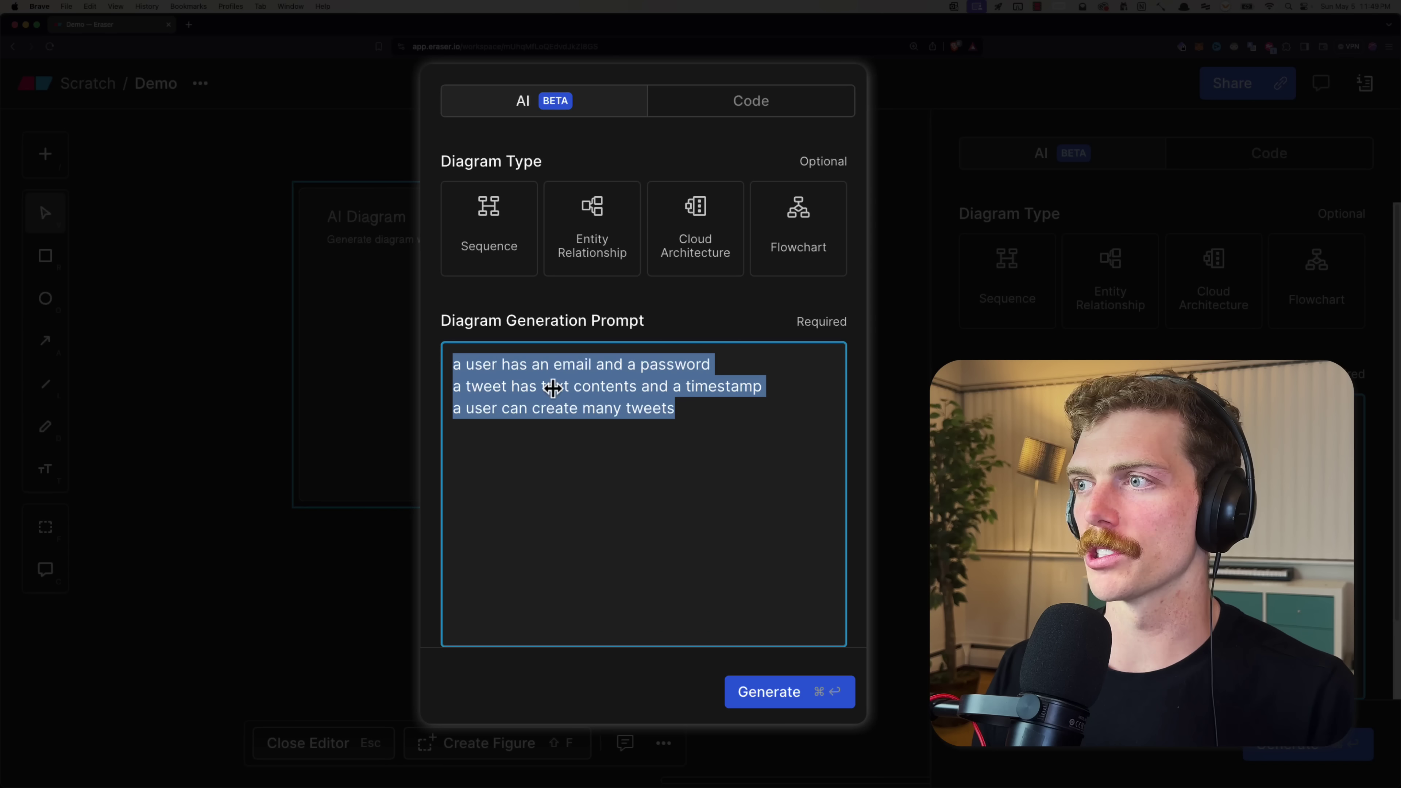
{"action": "left_click", "coordinate": [693, 417]}
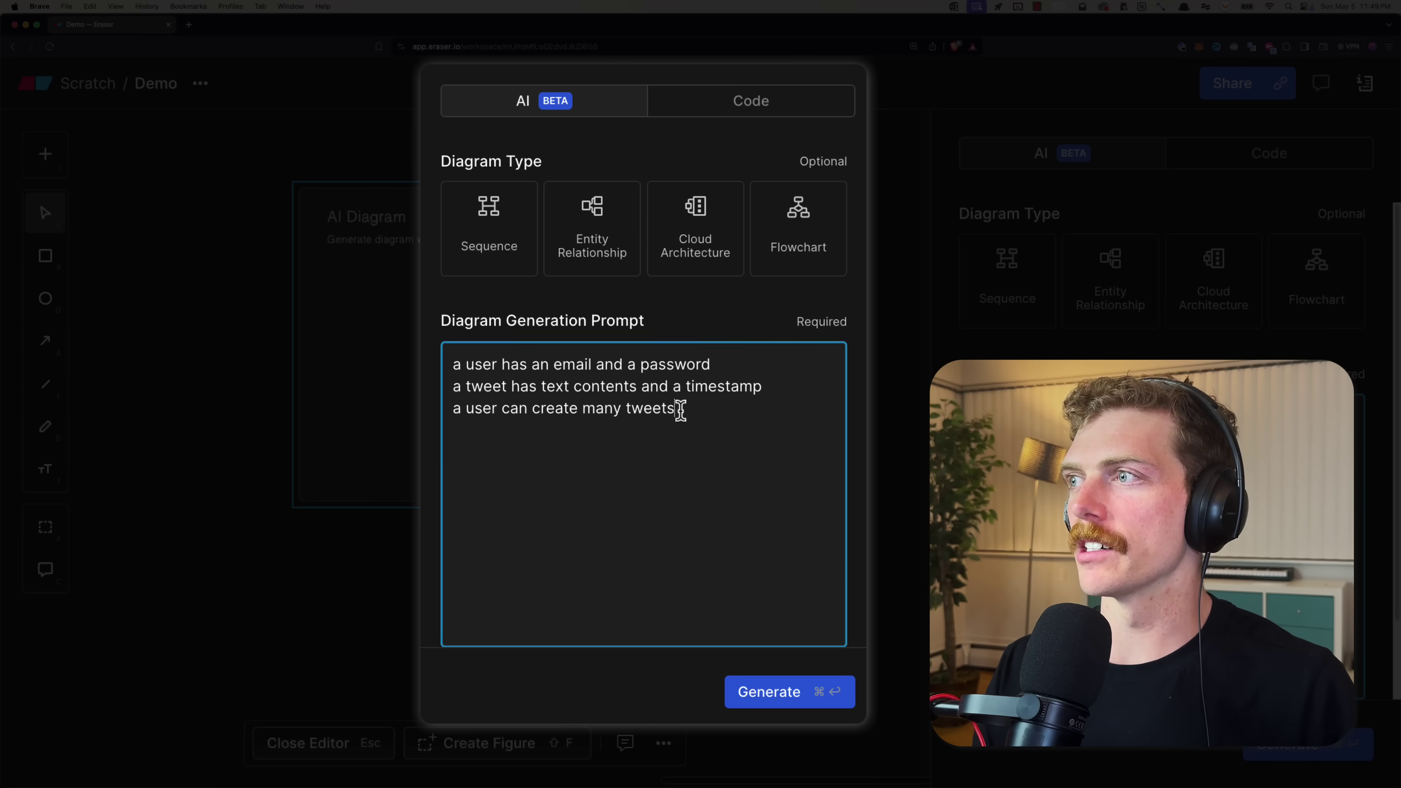
{"action": "left_click", "coordinate": [594, 256]}
- Generate the Twitter-like System ER diagram with Cmd+Enter and view its code in the Code tab
{"action": "key", "text": "super+Return"}
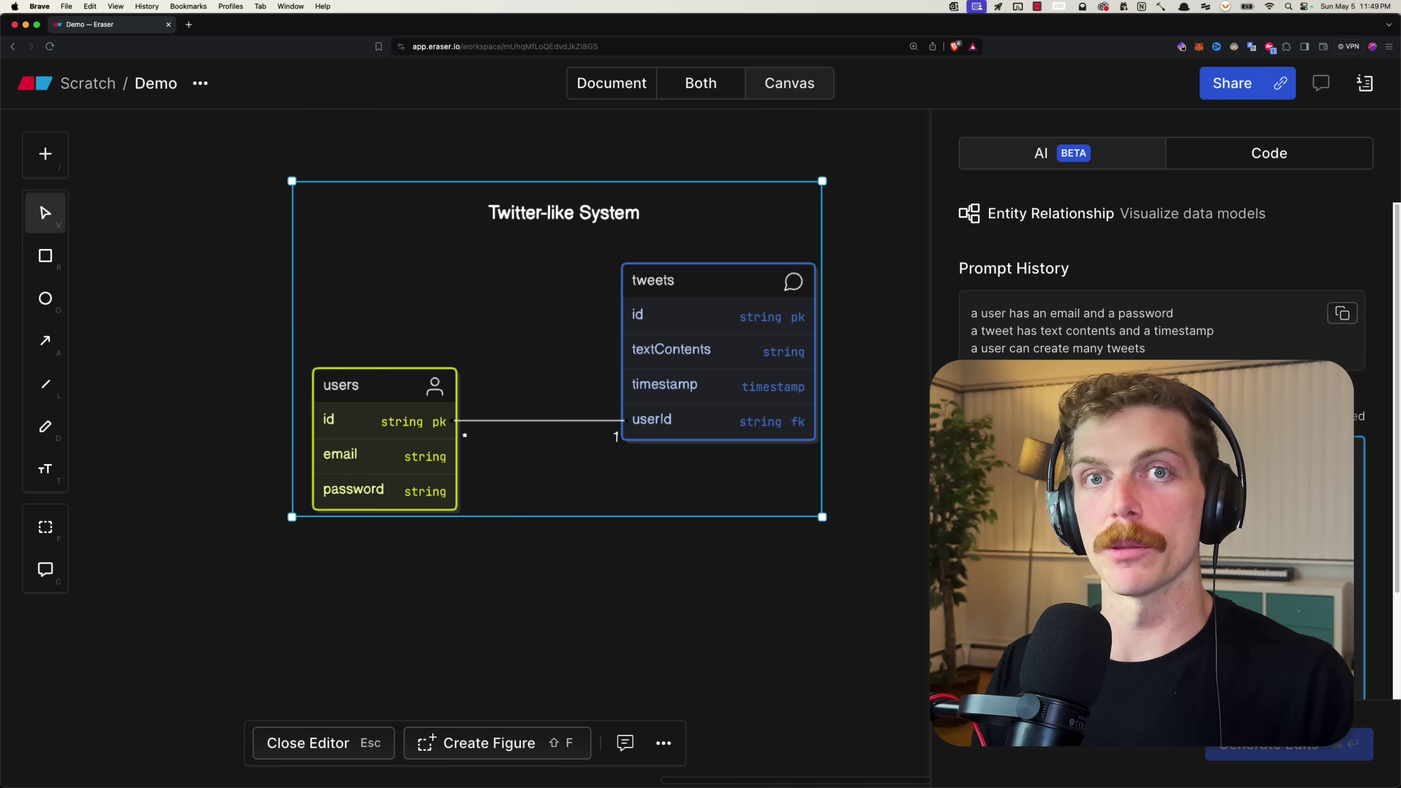
{"action": "left_click", "coordinate": [1236, 153]}
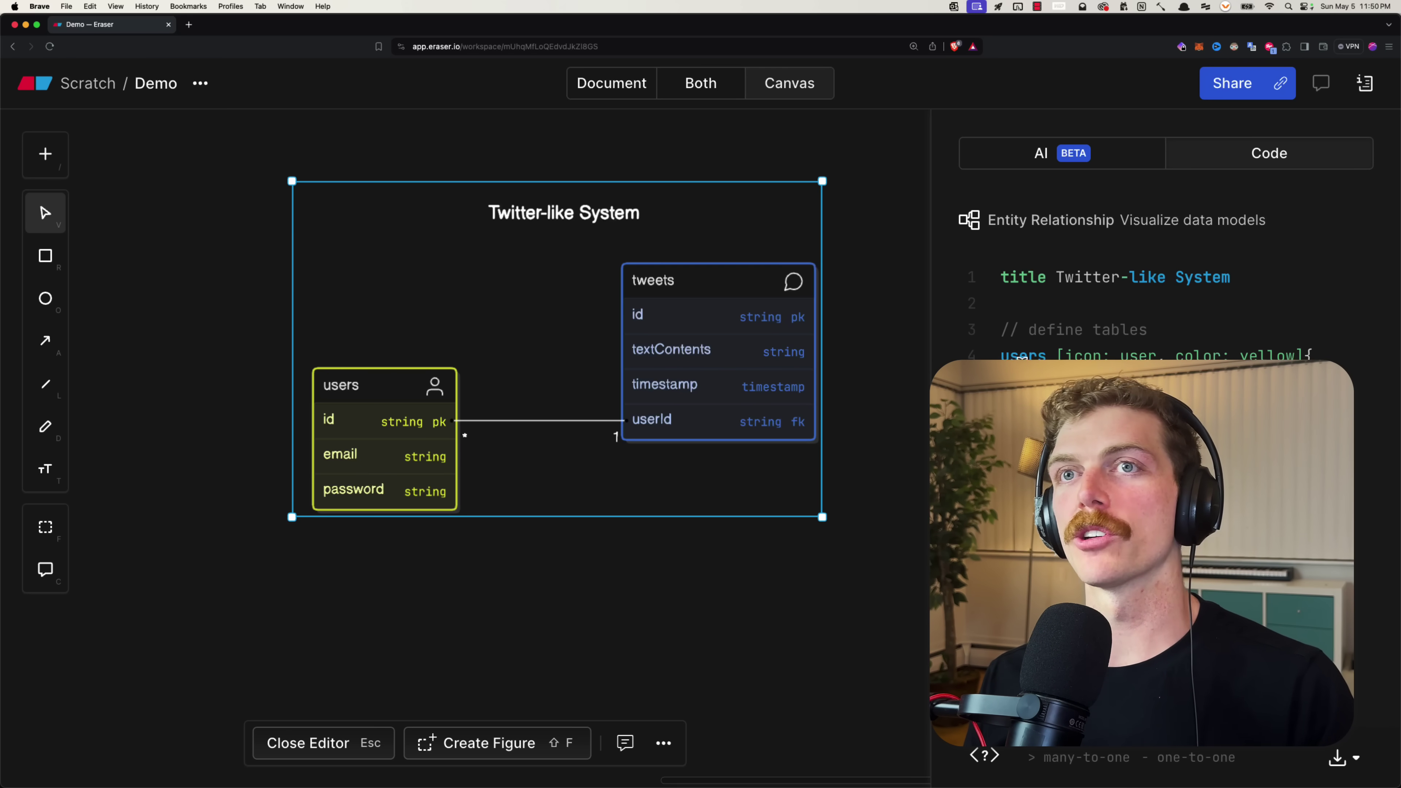
{"action": "scroll", "coordinate": [701, 347], "scroll_direction": "right", "scroll_amount": 8}
{"action": "scroll", "coordinate": [700, 347], "scroll_direction": "down", "scroll_amount": 4}
- Insert another AI diagram, load the example Prisma schema, and generate the Music Database System
{"action": "left_click", "coordinate": [46, 160]}
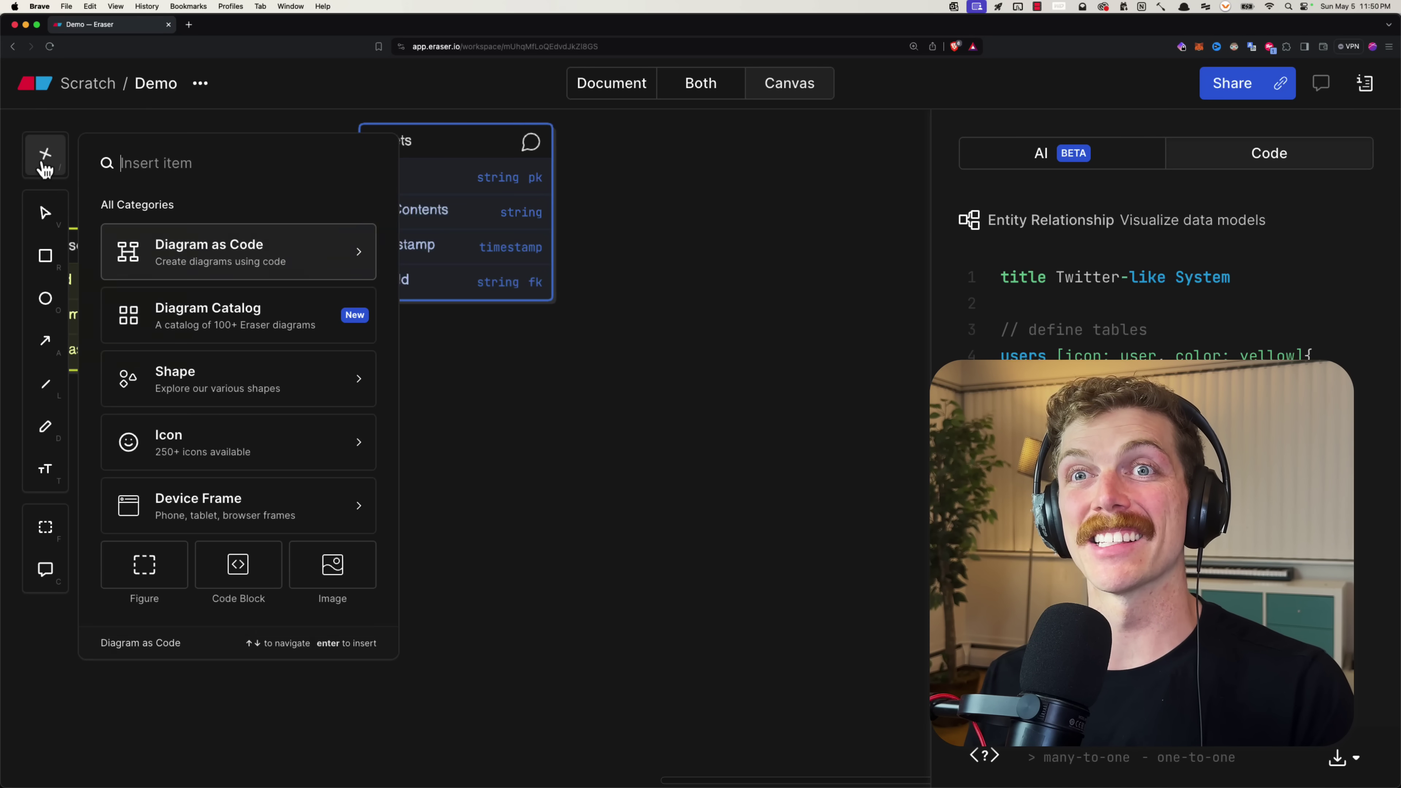
{"action": "left_click", "coordinate": [185, 250]}
{"action": "left_click", "coordinate": [212, 256]}
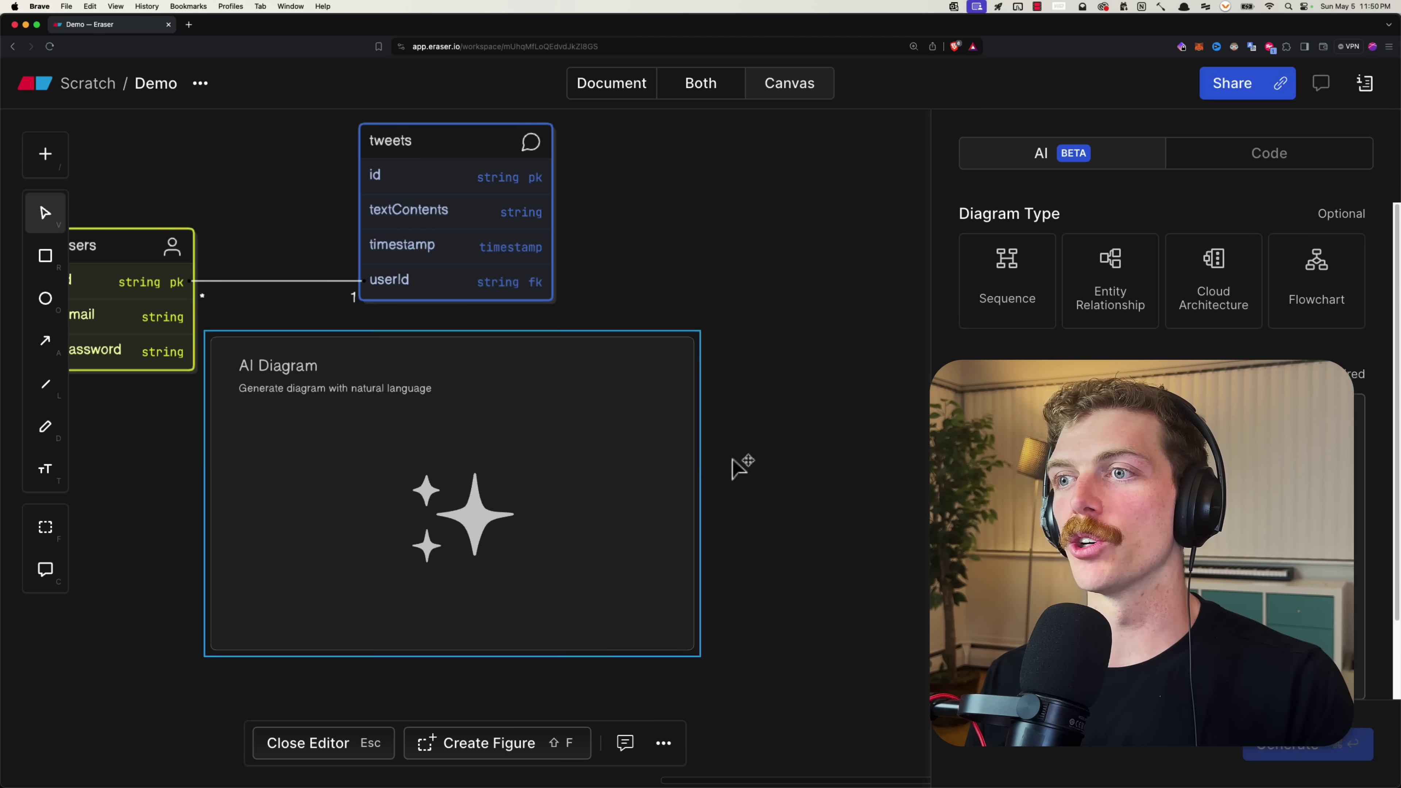
{"action": "scroll", "coordinate": [877, 486], "scroll_direction": "down", "scroll_amount": 5}
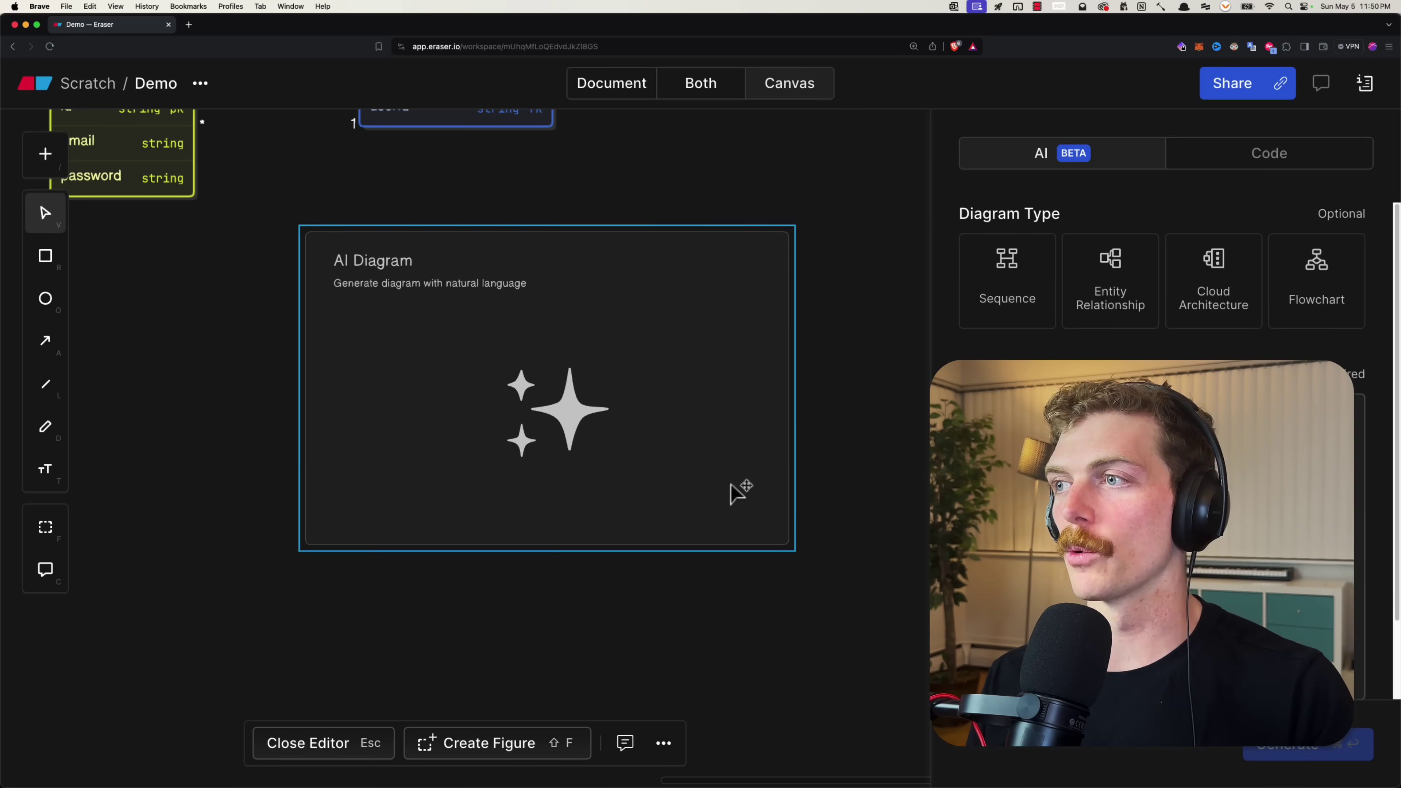
{"action": "double_click", "coordinate": [574, 442]}
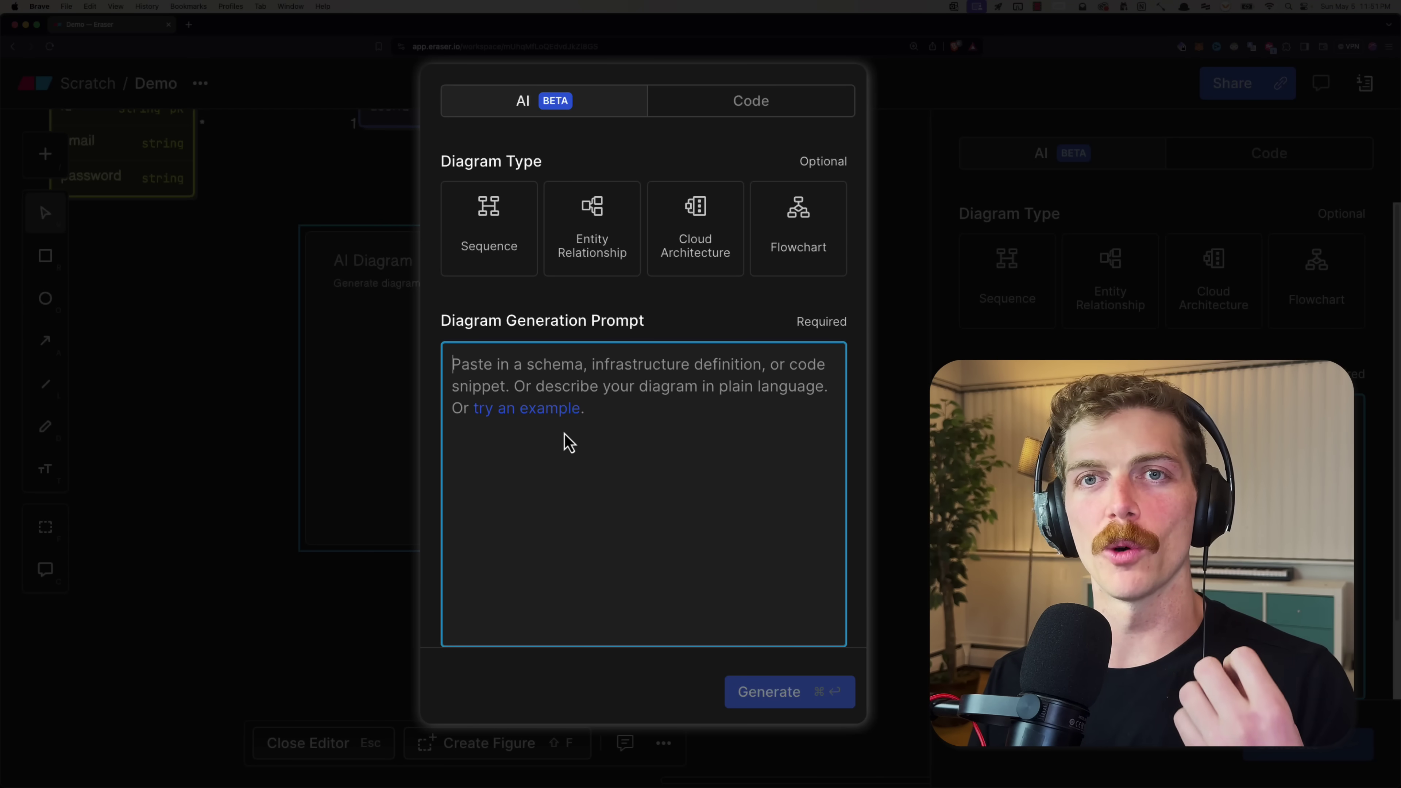
{"action": "left_click", "coordinate": [551, 414]}
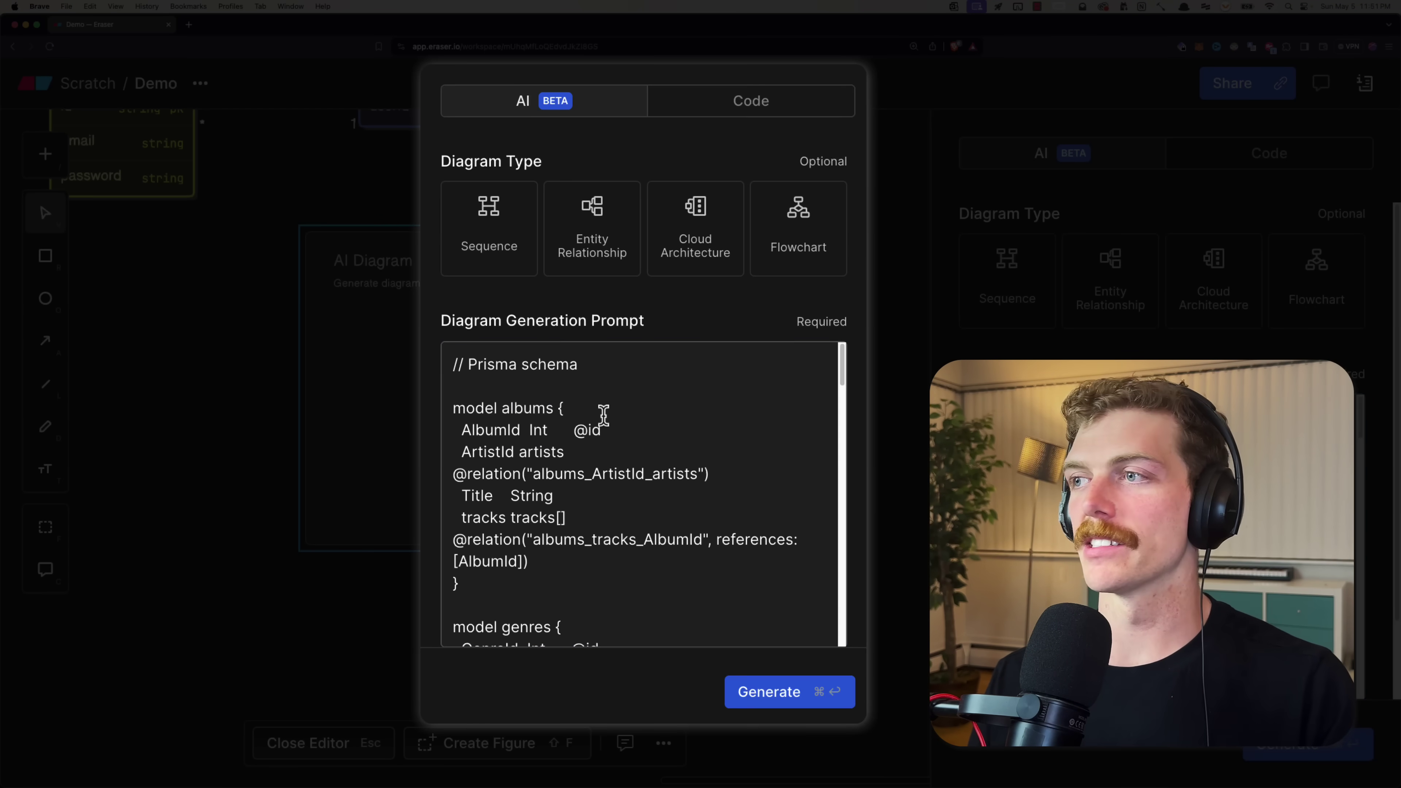
{"action": "scroll", "coordinate": [603, 421], "scroll_direction": "down", "scroll_amount": 15}
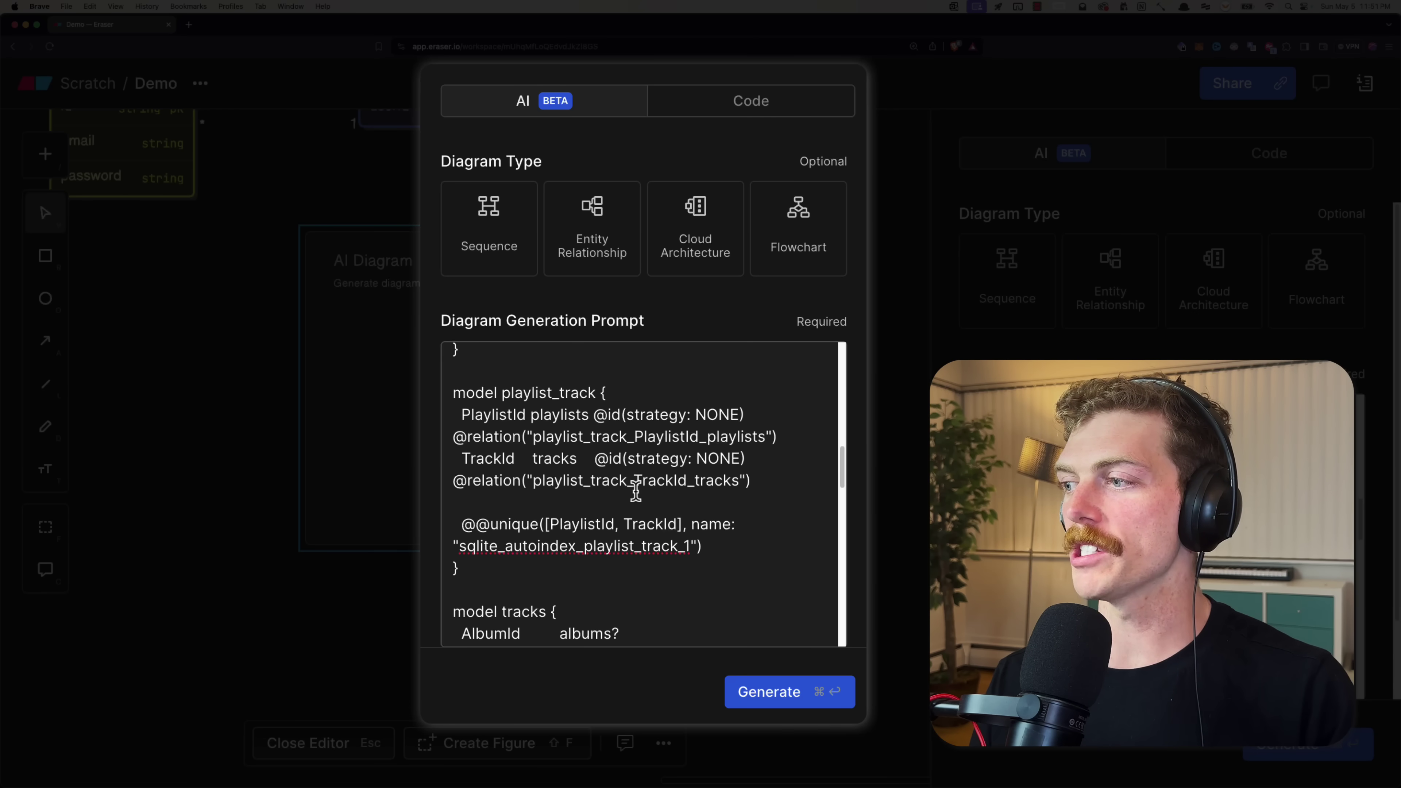
{"action": "left_click", "coordinate": [781, 694]}
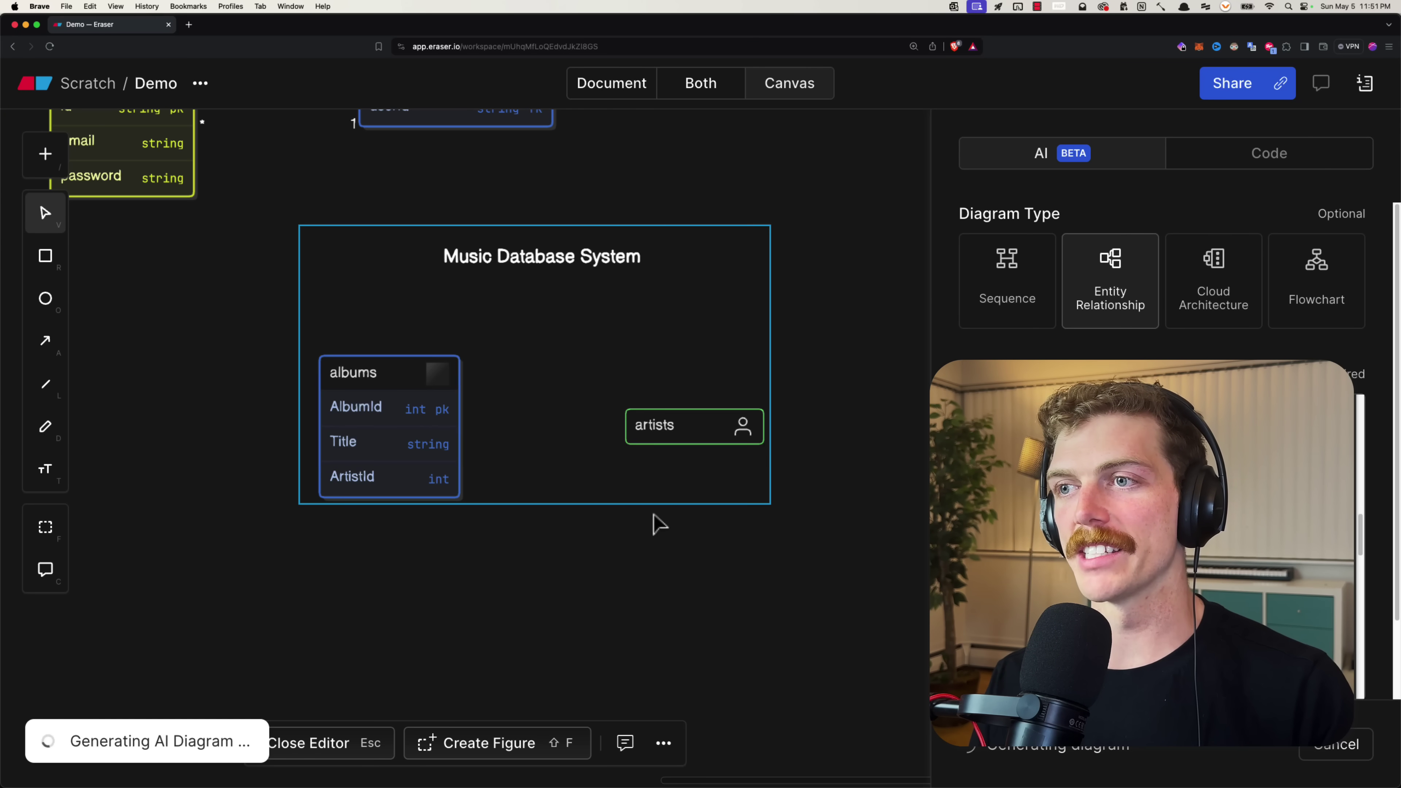
- Zoom and pan across the music database ERD to inspect its tables and relationships
{"action": "scroll", "coordinate": [662, 528], "scroll_direction": "down", "scroll_amount": 3}
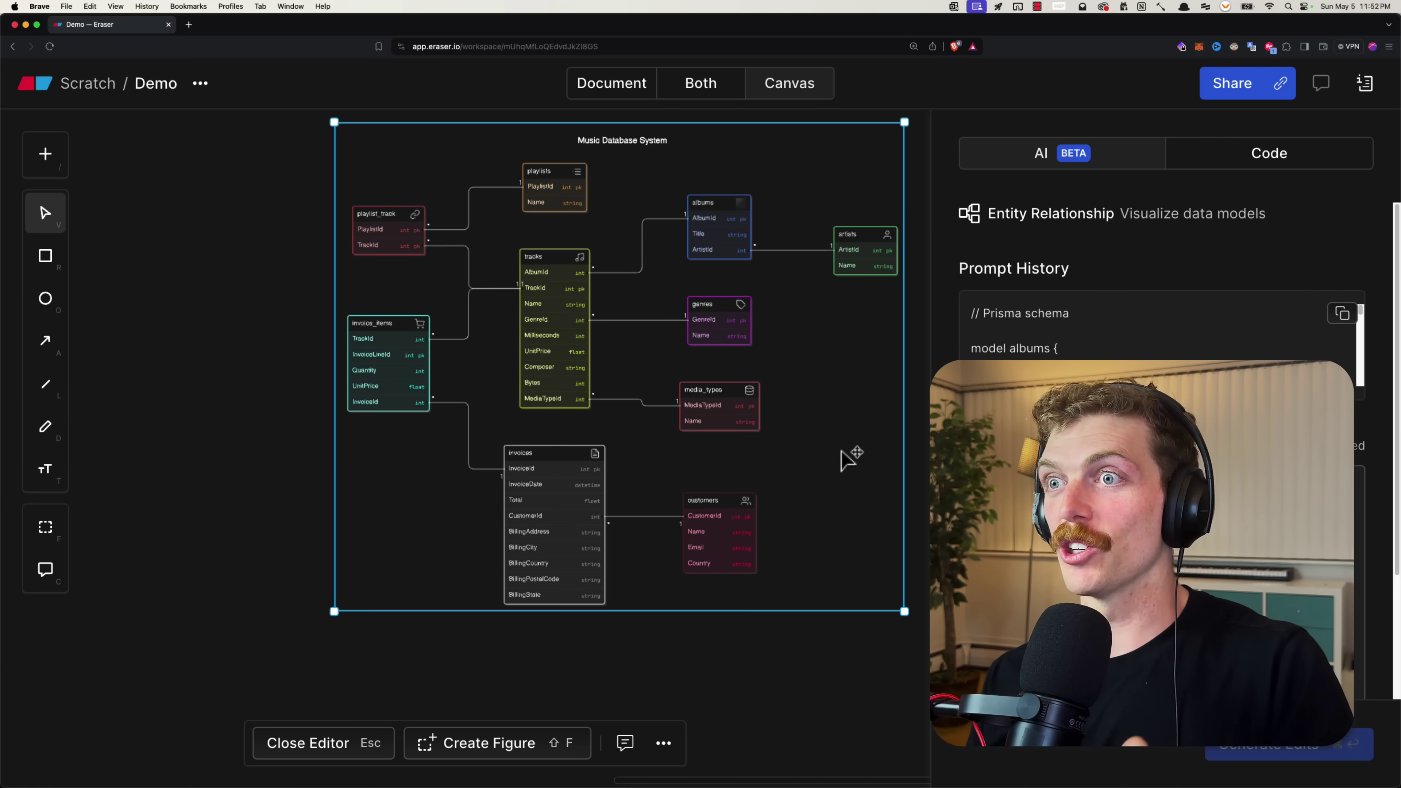
{"action": "scroll", "coordinate": [634, 367], "scroll_direction": "up", "scroll_amount": 3}
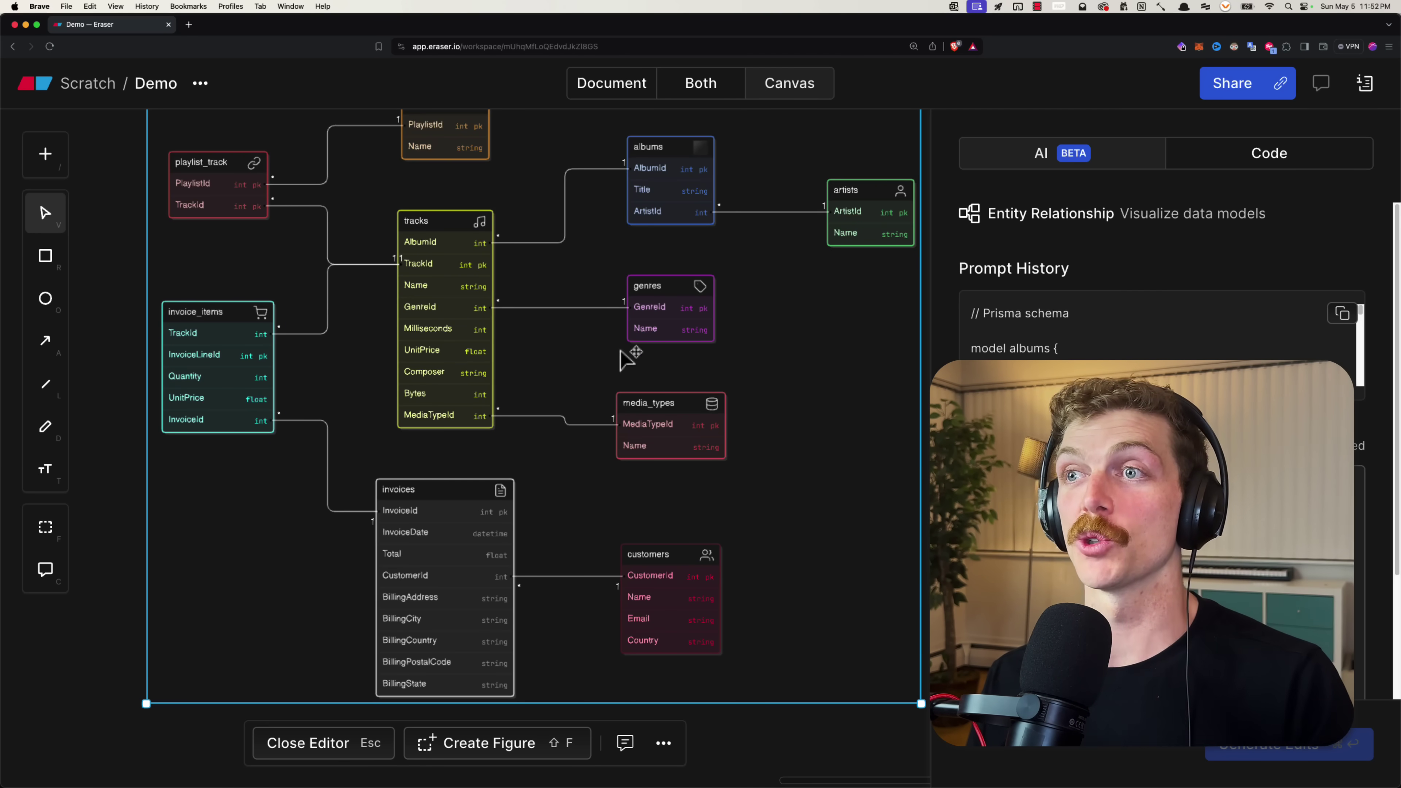
{"action": "scroll", "coordinate": [588, 200], "scroll_direction": "up", "scroll_amount": 2}
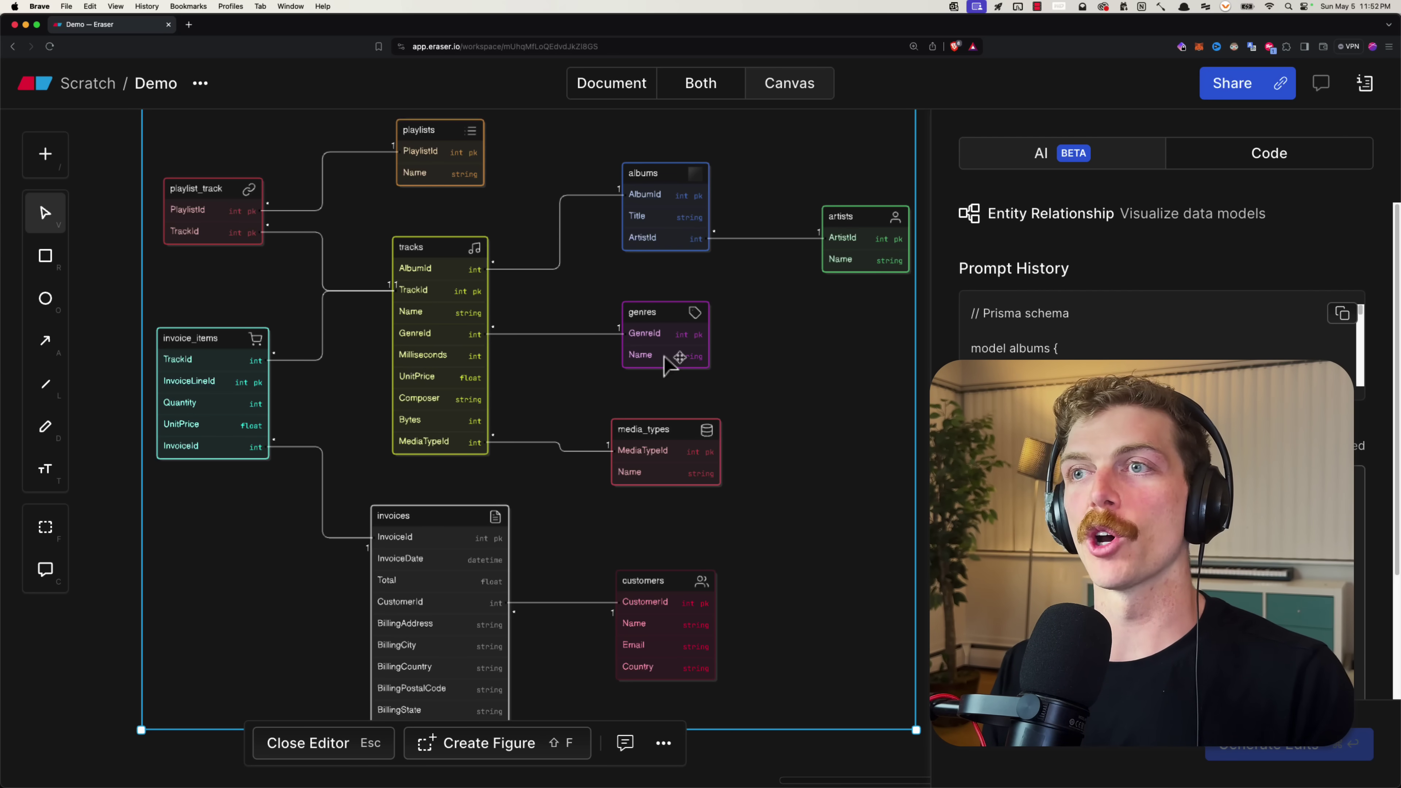
{"action": "scroll", "coordinate": [1158, 287], "scroll_direction": "down", "scroll_amount": 5}
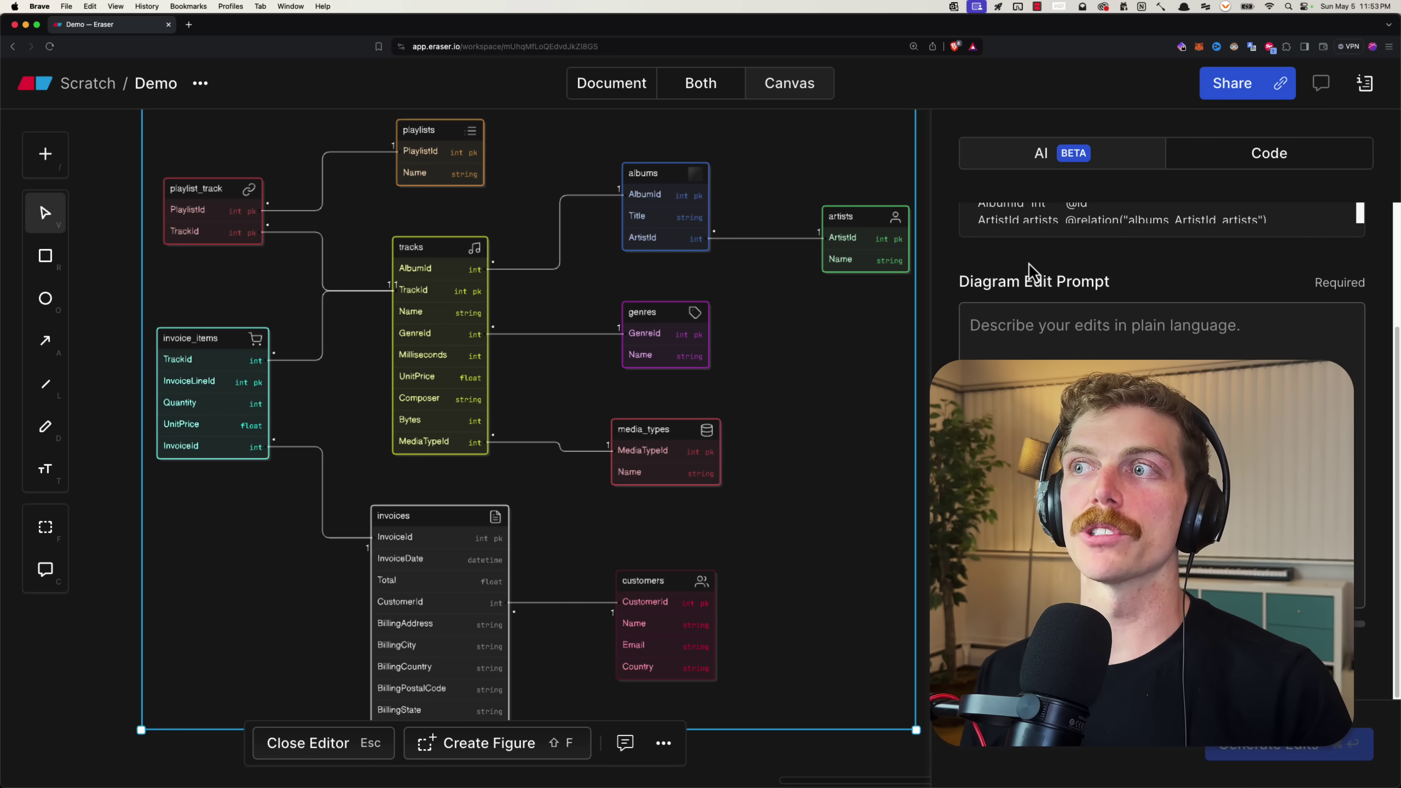
{"action": "scroll", "coordinate": [799, 499], "scroll_direction": "right", "scroll_amount": 1}
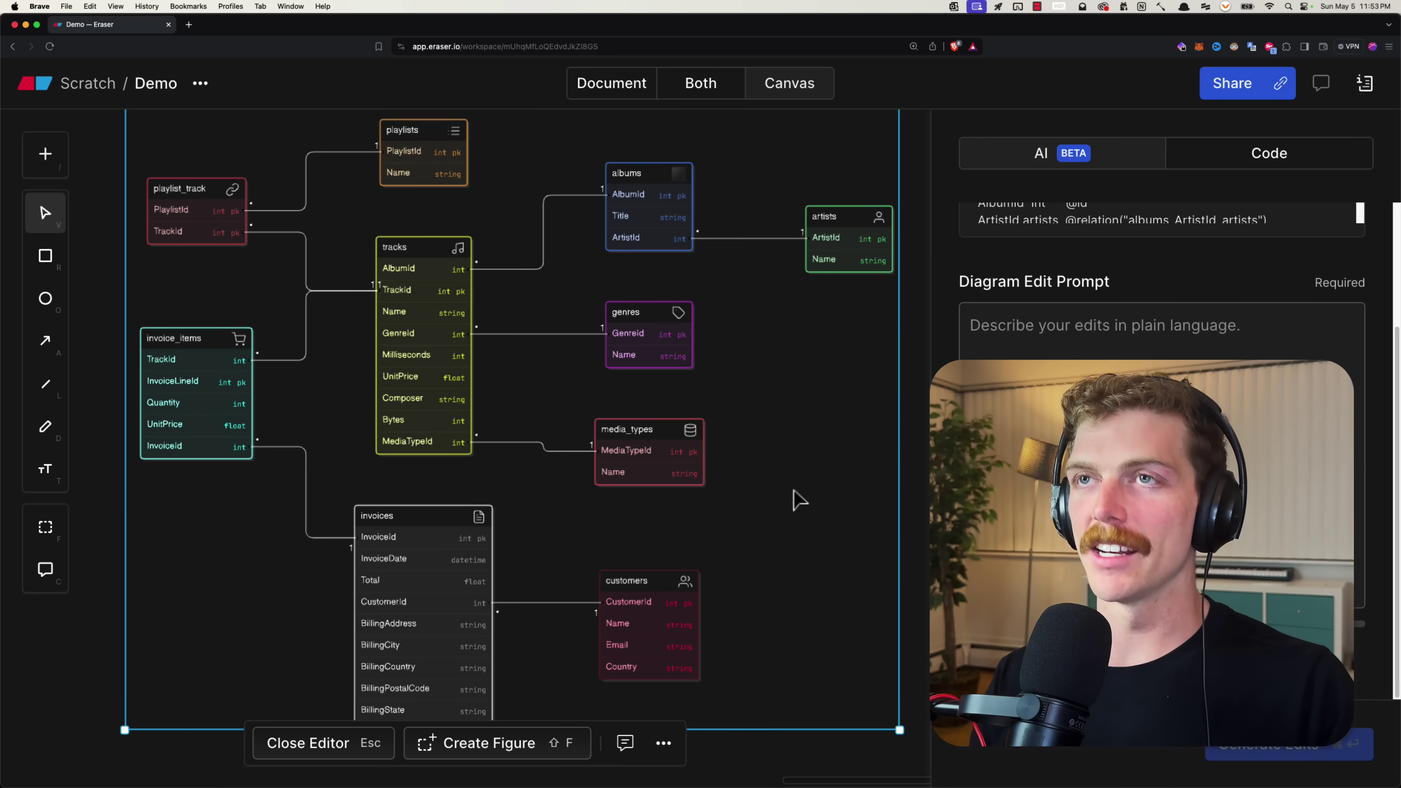
- Load bcit.ca/fswd in a new tab and jump to the program's course list
{"action": "key", "text": "super+t"}
{"action": "type", "text": "bcit.ca"}
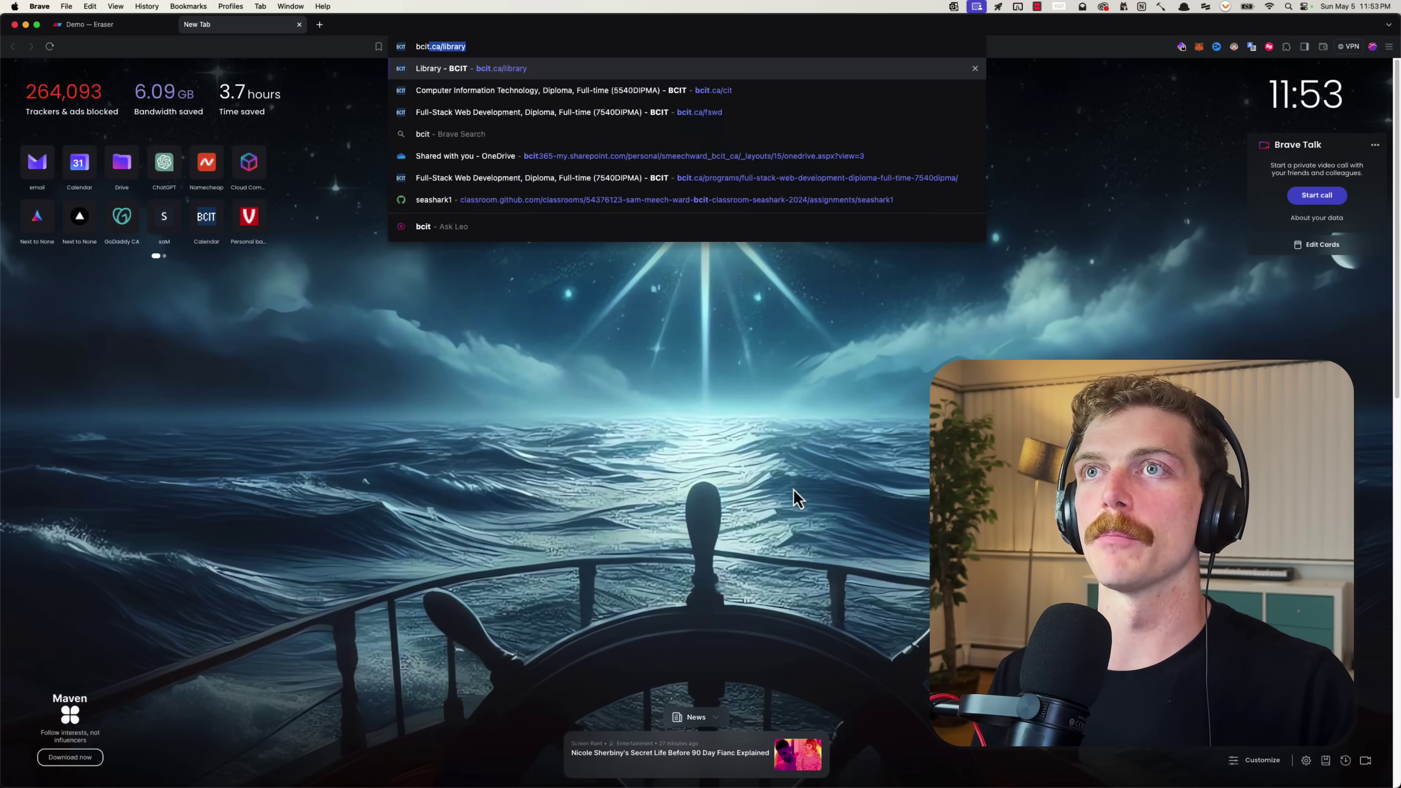
{"action": "type", "text": "/fswd"}
{"action": "key", "text": "Return"}
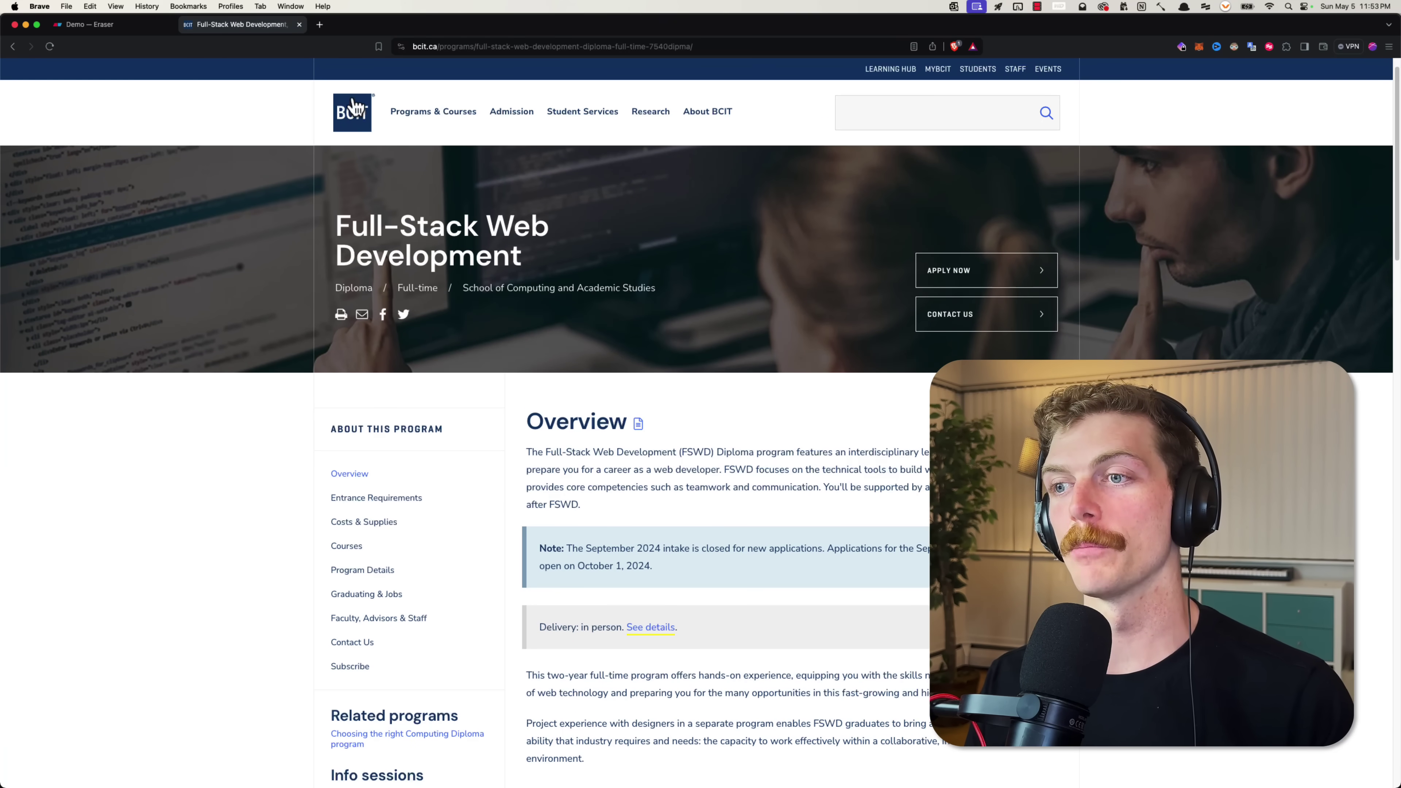
{"action": "scroll", "coordinate": [540, 357], "scroll_direction": "down", "scroll_amount": 3}
{"action": "left_click", "coordinate": [353, 440]}
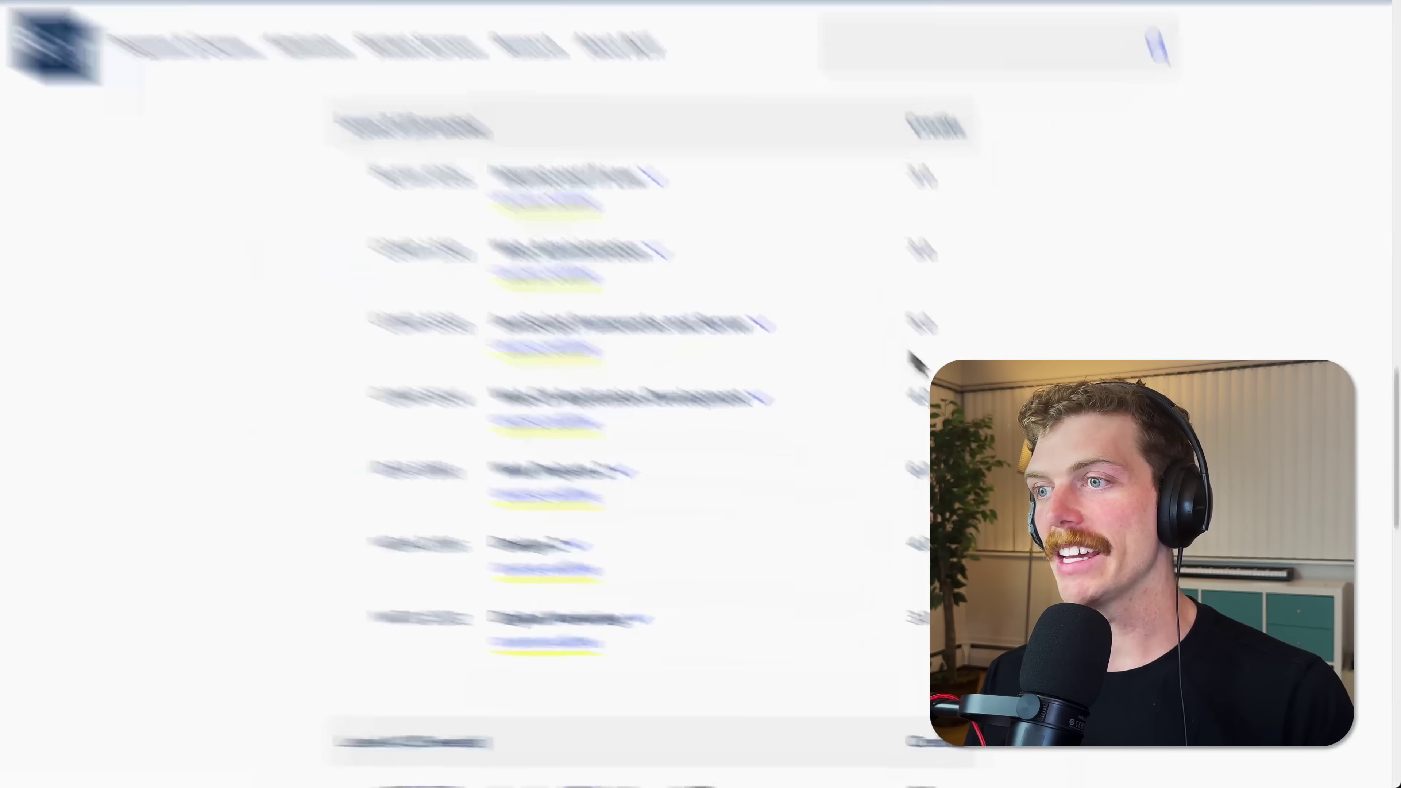
{"action": "scroll", "coordinate": [913, 342], "scroll_direction": "up", "scroll_amount": 4}
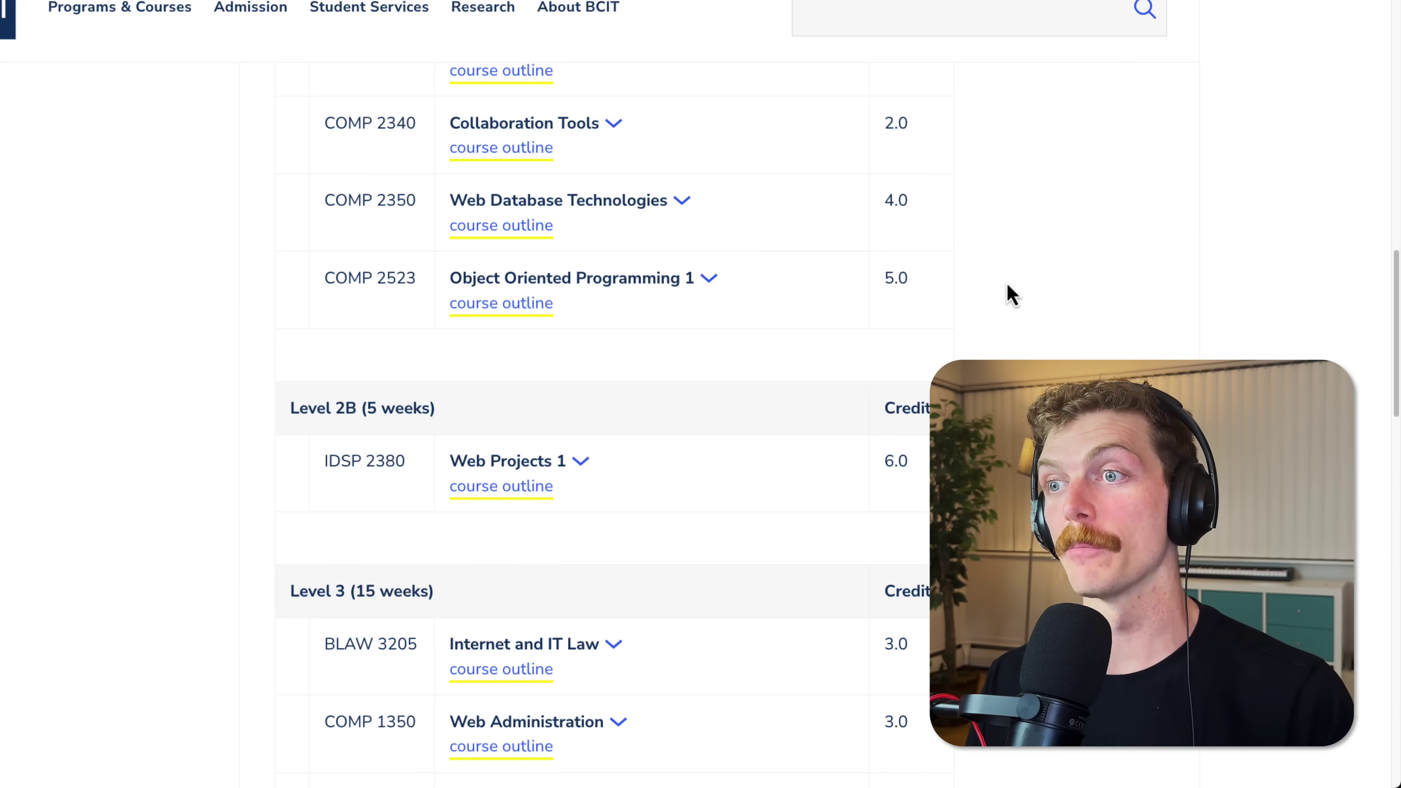
- Select the Collaboration Tools course entry text and scroll through the course listing
{"action": "left_click_drag", "start_coordinate": [909, 162], "coordinate": [433, 157]}
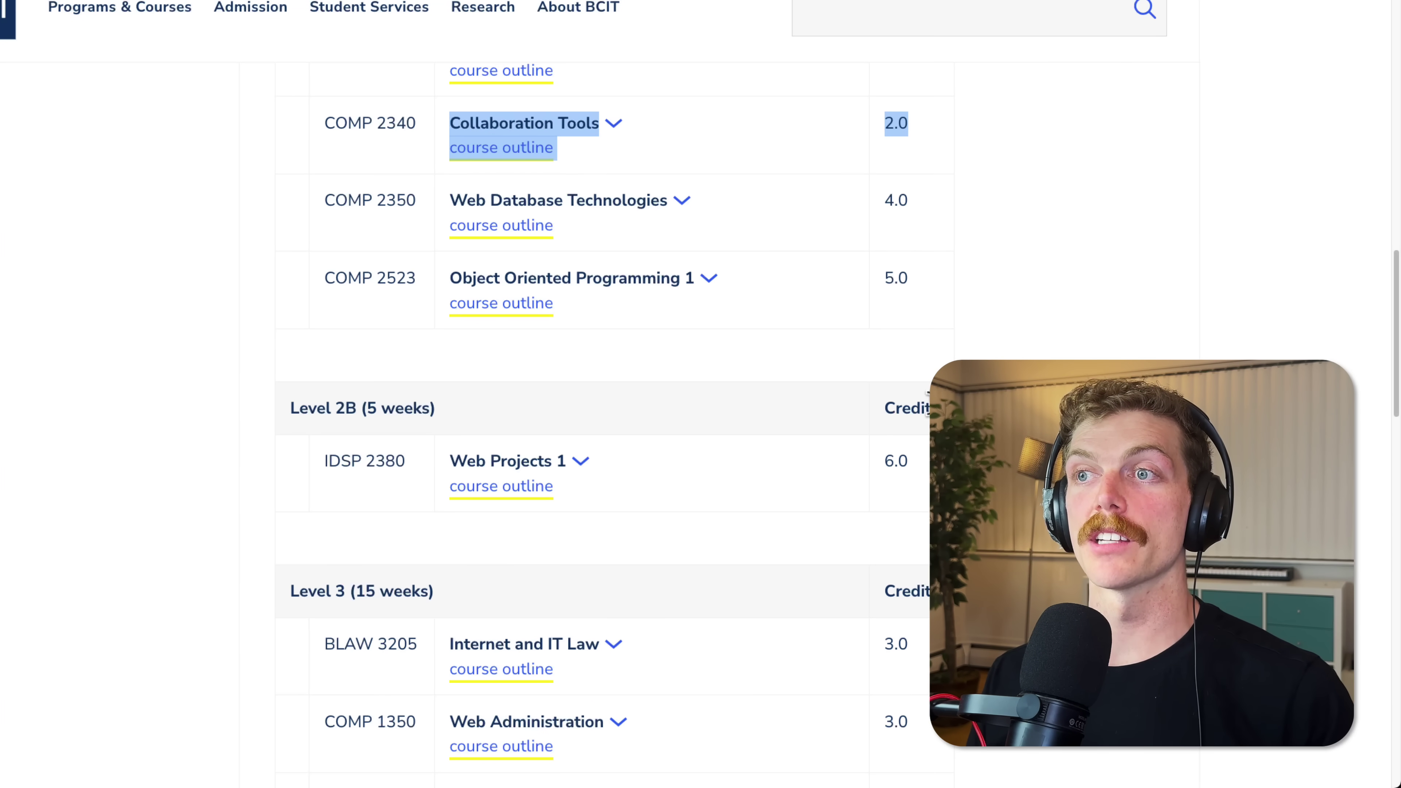
{"action": "scroll", "coordinate": [861, 419], "scroll_direction": "down", "scroll_amount": 8}
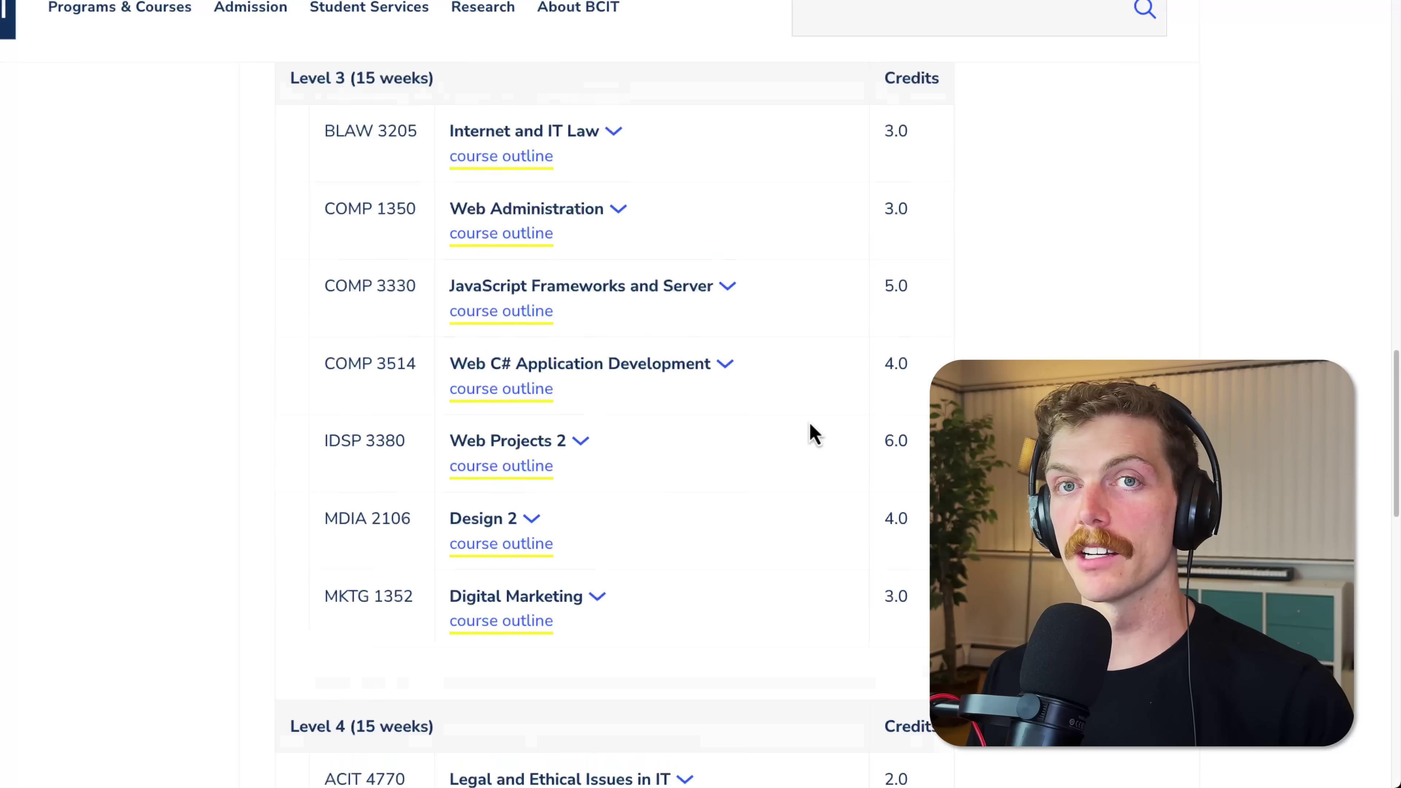
{"action": "scroll", "coordinate": [802, 424], "scroll_direction": "up", "scroll_amount": 5}
{"action": "scroll", "coordinate": [802, 424], "scroll_direction": "down", "scroll_amount": 5}
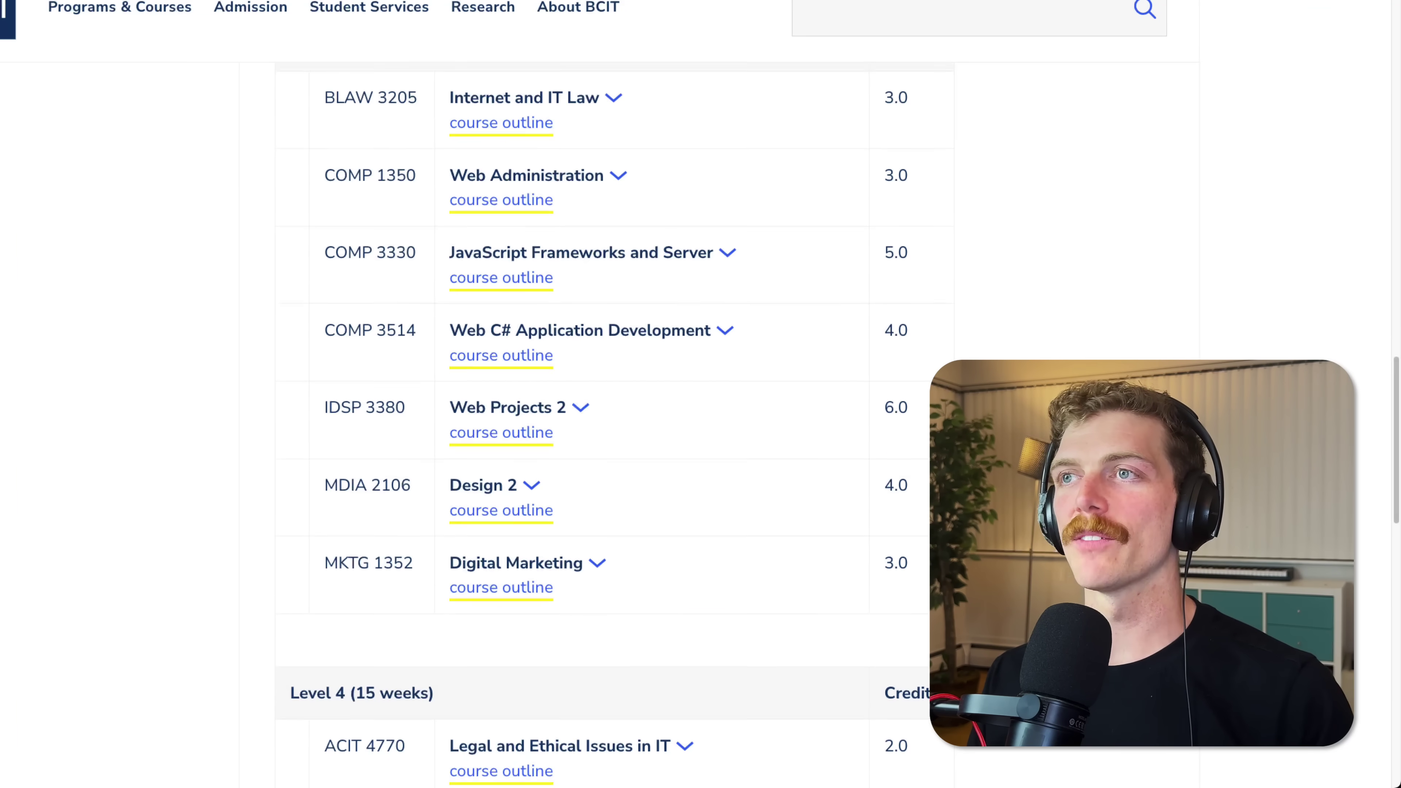
{"action": "scroll", "coordinate": [801, 424], "scroll_direction": "up", "scroll_amount": 3}
{"action": "scroll", "coordinate": [607, 419], "scroll_direction": "up", "scroll_amount": 4}
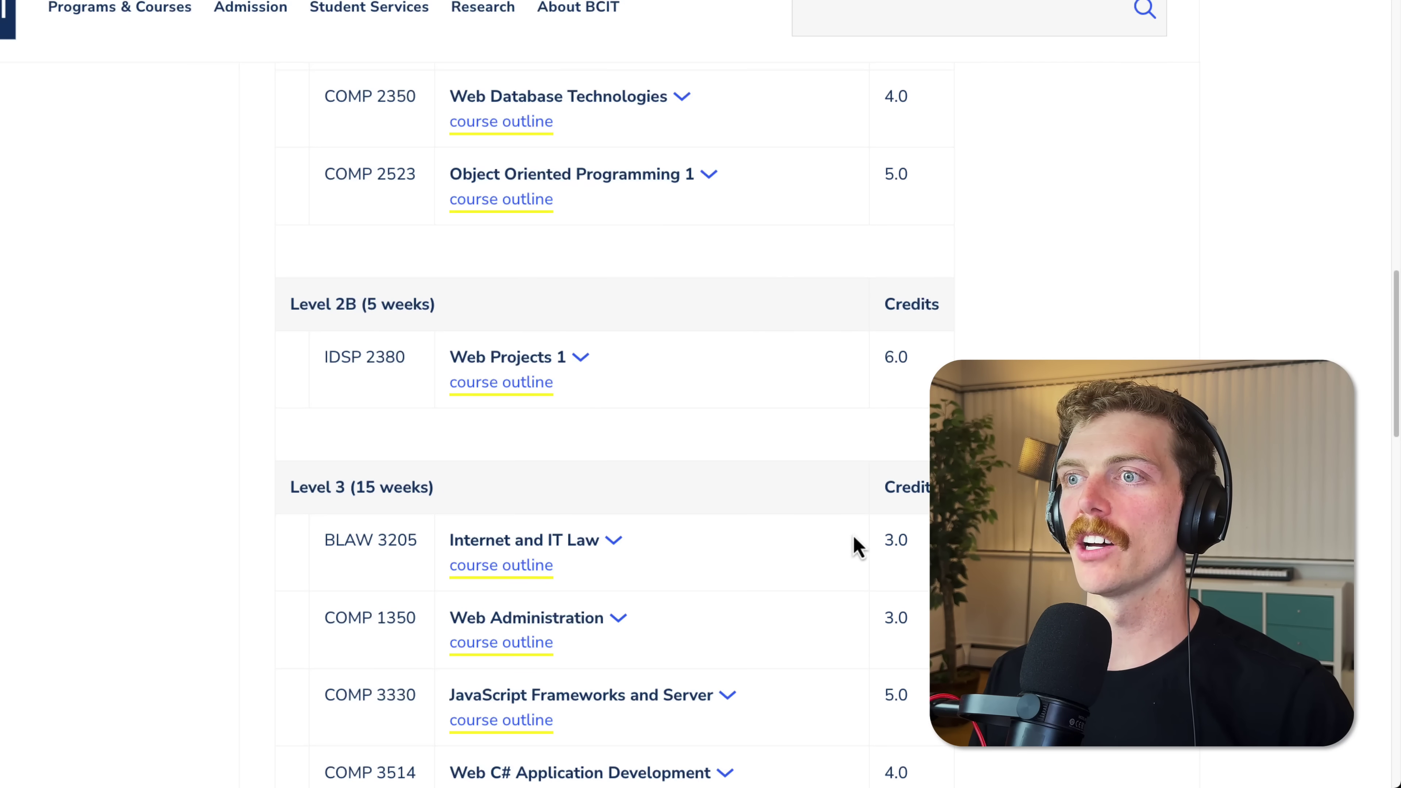
{"action": "scroll", "coordinate": [670, 469], "scroll_direction": "up", "scroll_amount": 3}
- Expand Object Oriented Programming 1, JavaScript Frameworks and Server, and Web C# Application Development
{"action": "left_click", "coordinate": [710, 390]}
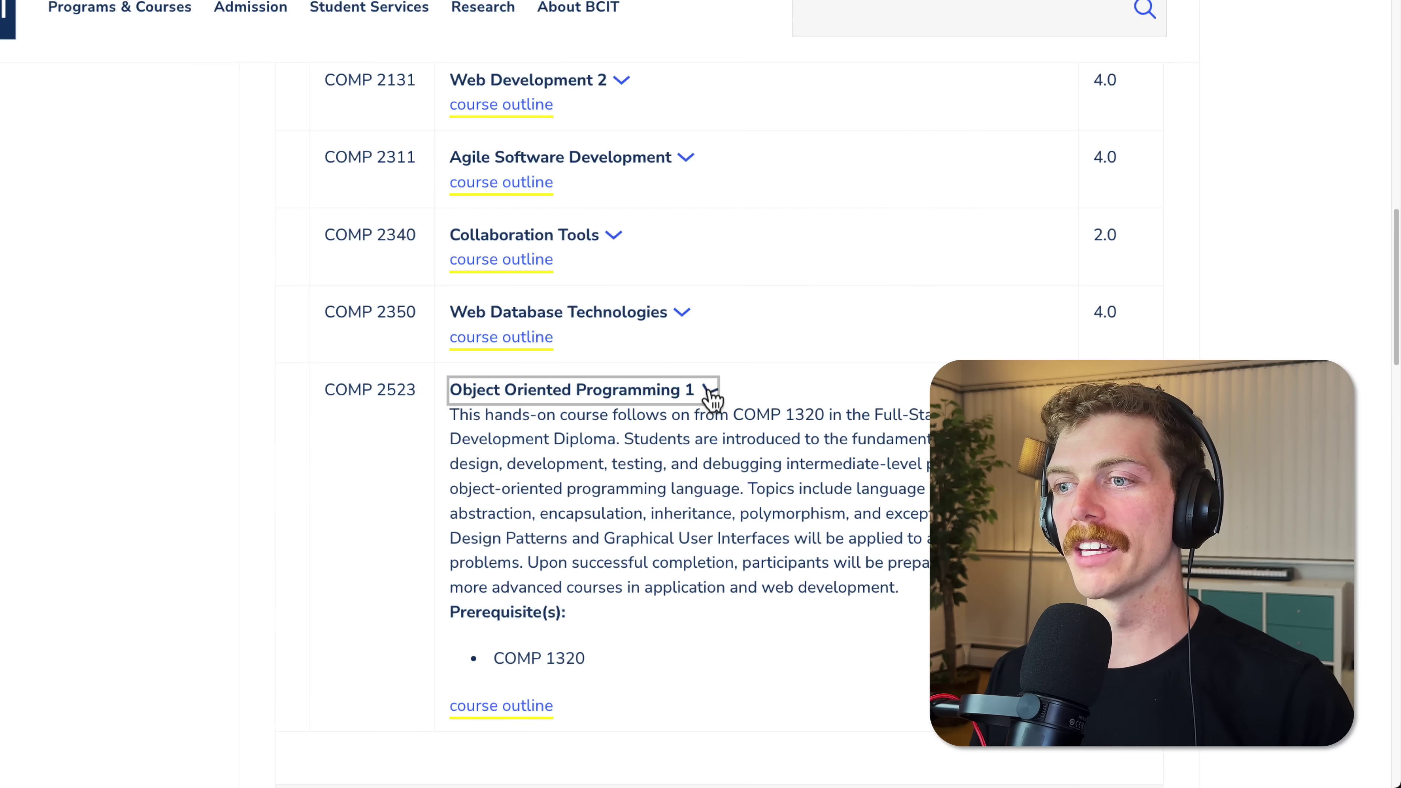
{"action": "scroll", "coordinate": [779, 536], "scroll_direction": "down", "scroll_amount": 11}
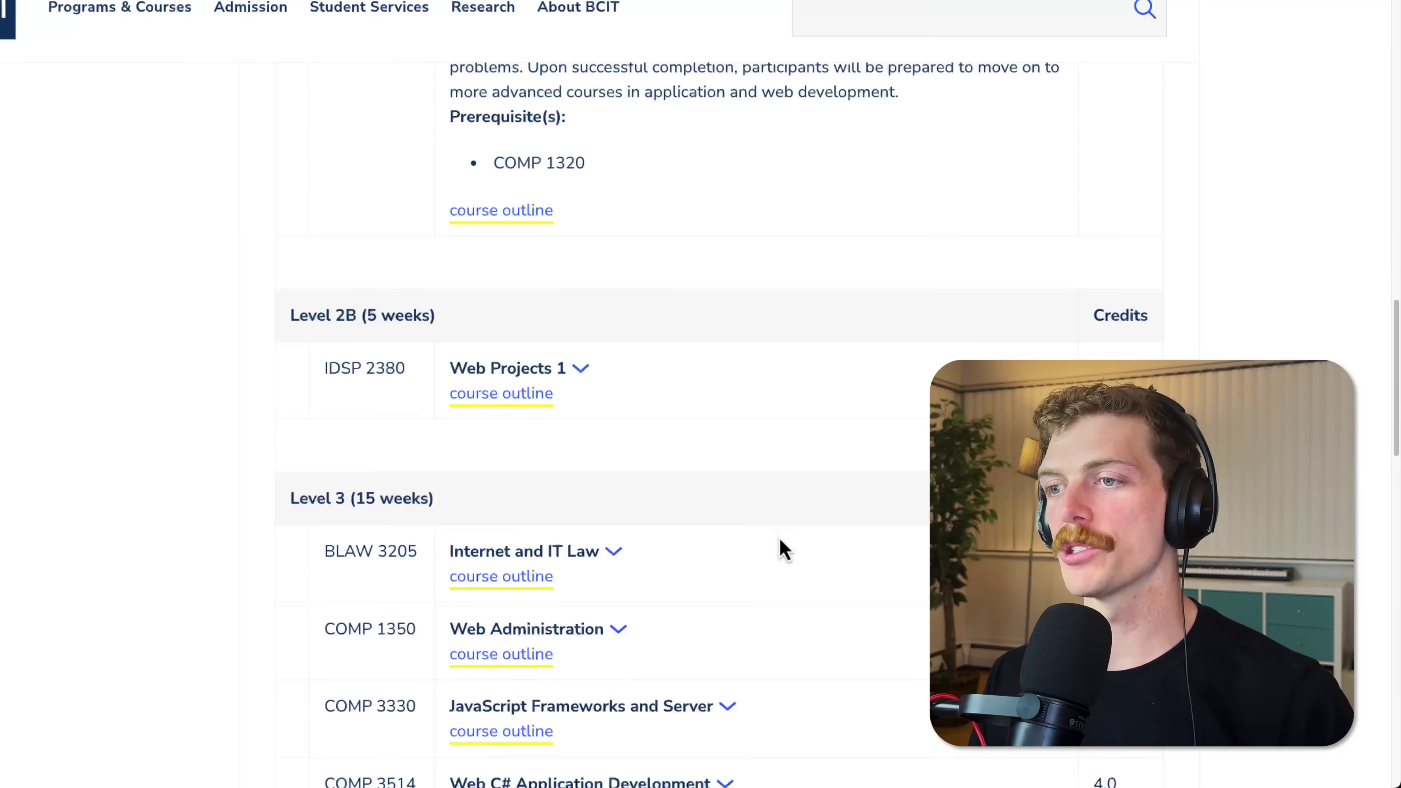
{"action": "left_click", "coordinate": [732, 434]}
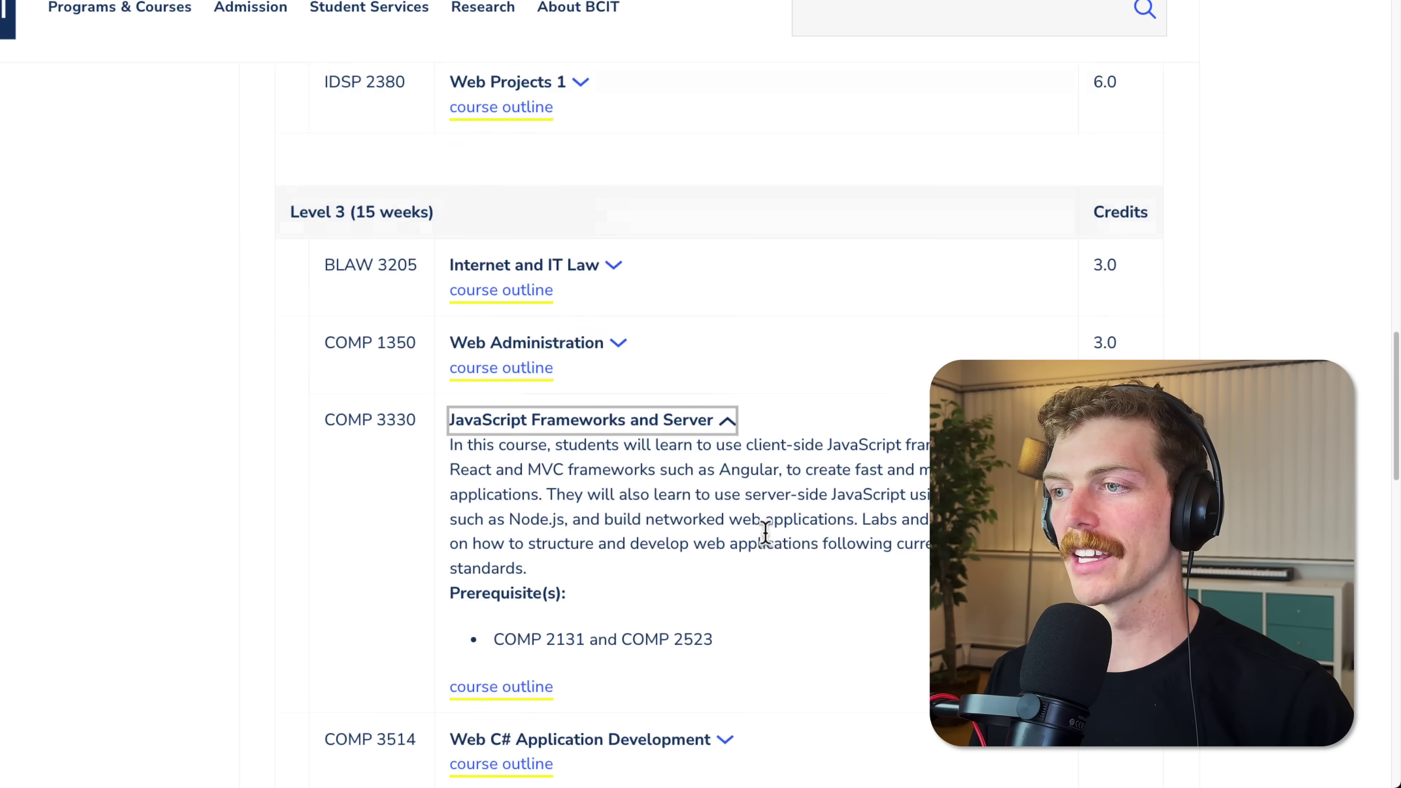
{"action": "scroll", "coordinate": [754, 563], "scroll_direction": "down", "scroll_amount": 3}
{"action": "left_click", "coordinate": [734, 581]}
{"action": "scroll", "coordinate": [800, 470], "scroll_direction": "down", "scroll_amount": 4}
{"action": "scroll", "coordinate": [825, 417], "scroll_direction": "up", "scroll_amount": 2}
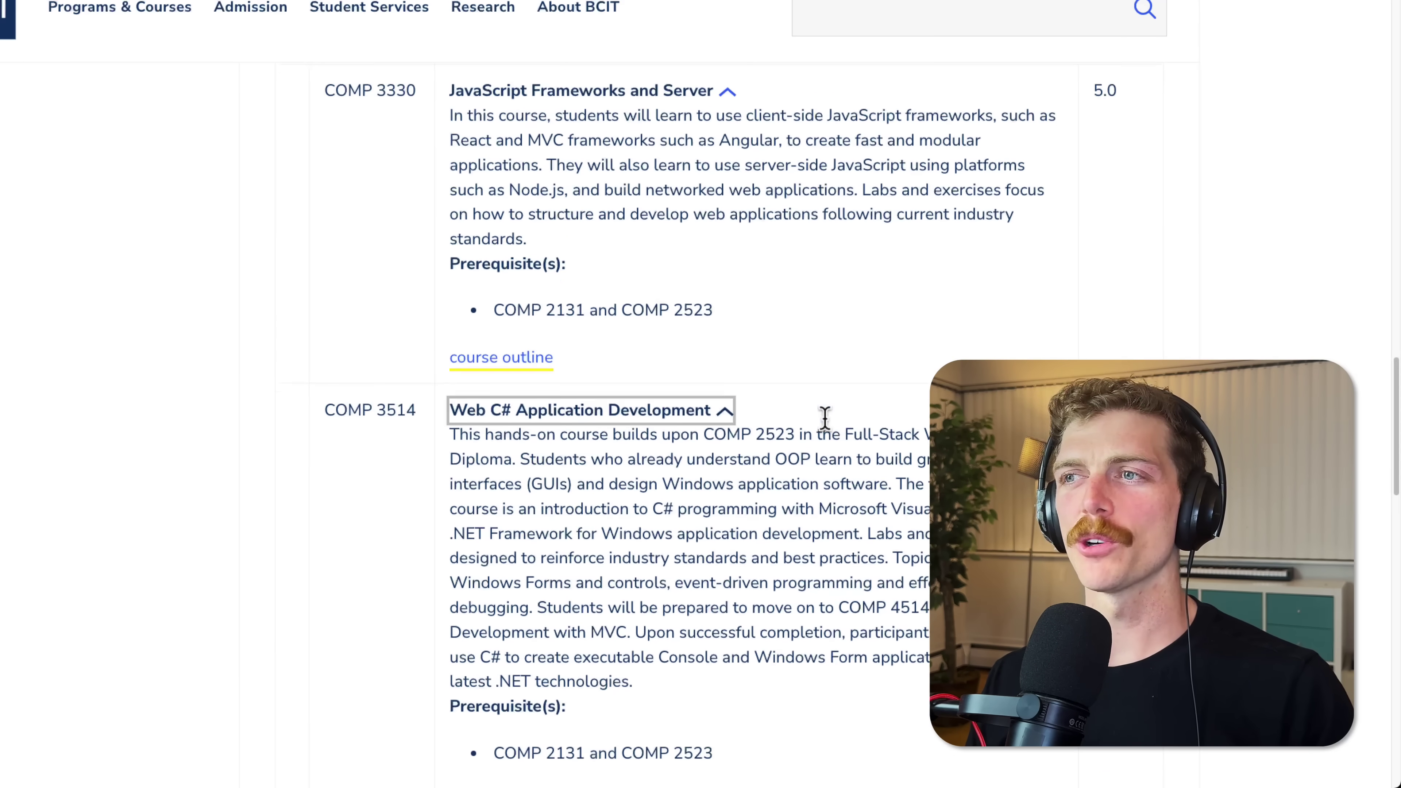
{"action": "scroll", "coordinate": [817, 460], "scroll_direction": "down", "scroll_amount": 1}
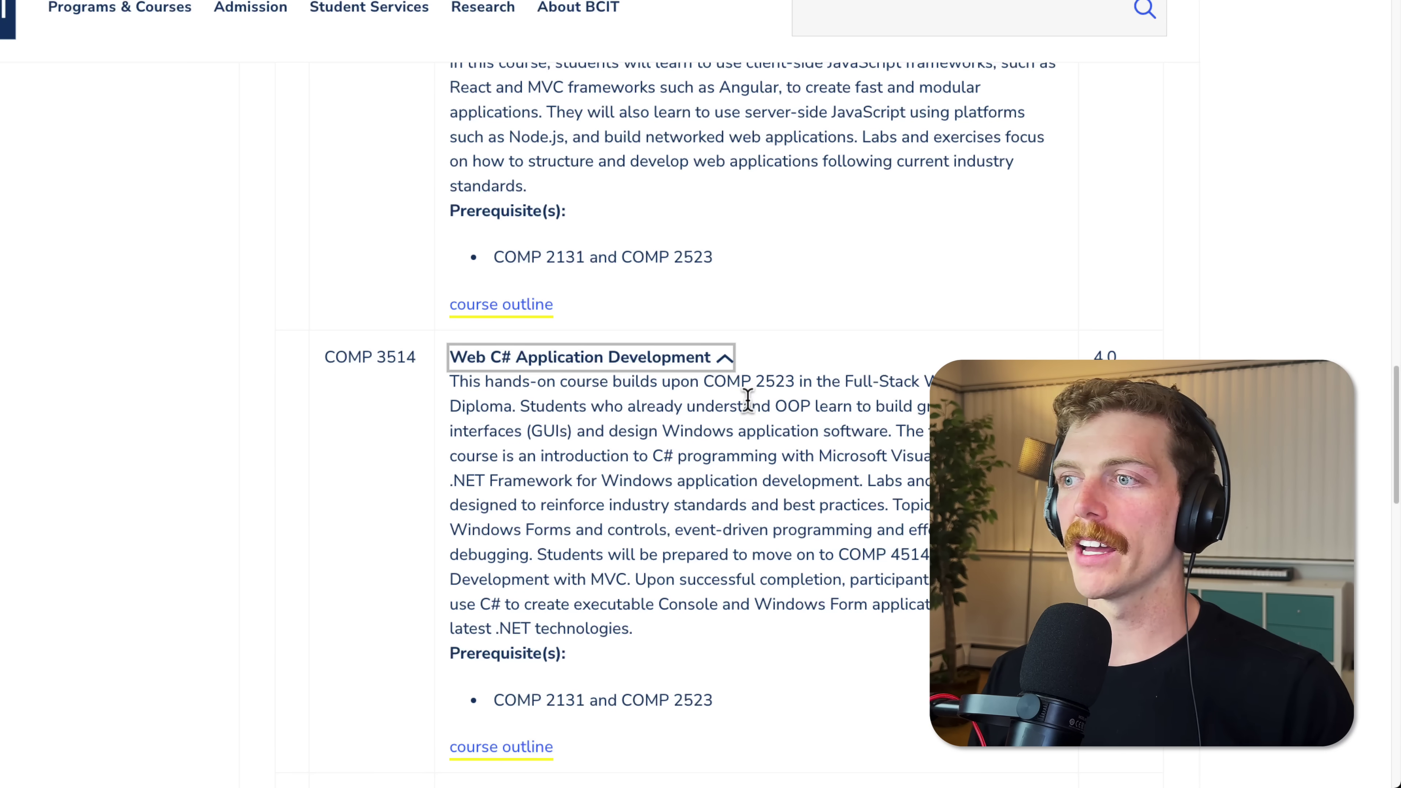
- Select the course text down to the COMP 3514 heading, then clear the selection
{"action": "left_click", "coordinate": [813, 408]}
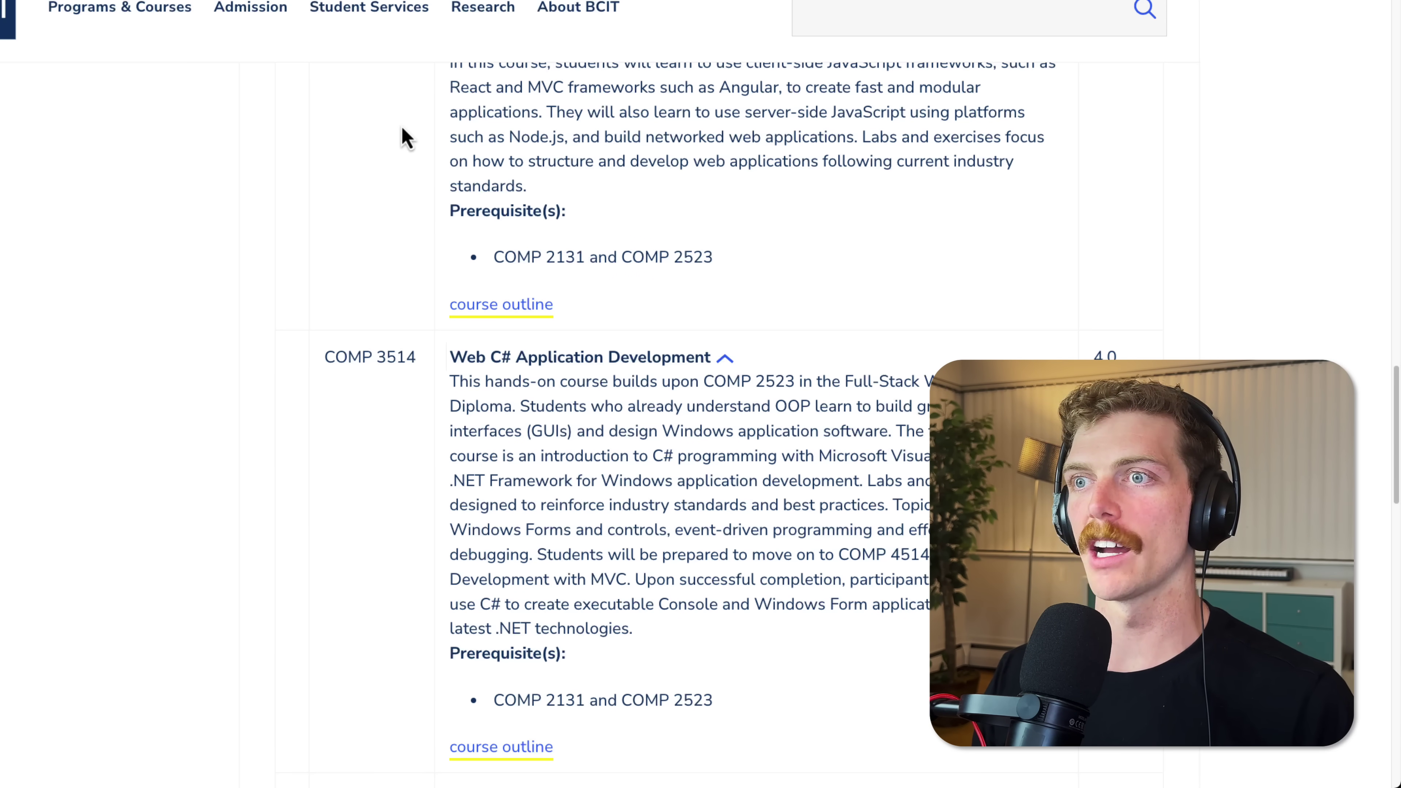
{"action": "left_click_drag", "start_coordinate": [333, 95], "coordinate": [782, 375]}
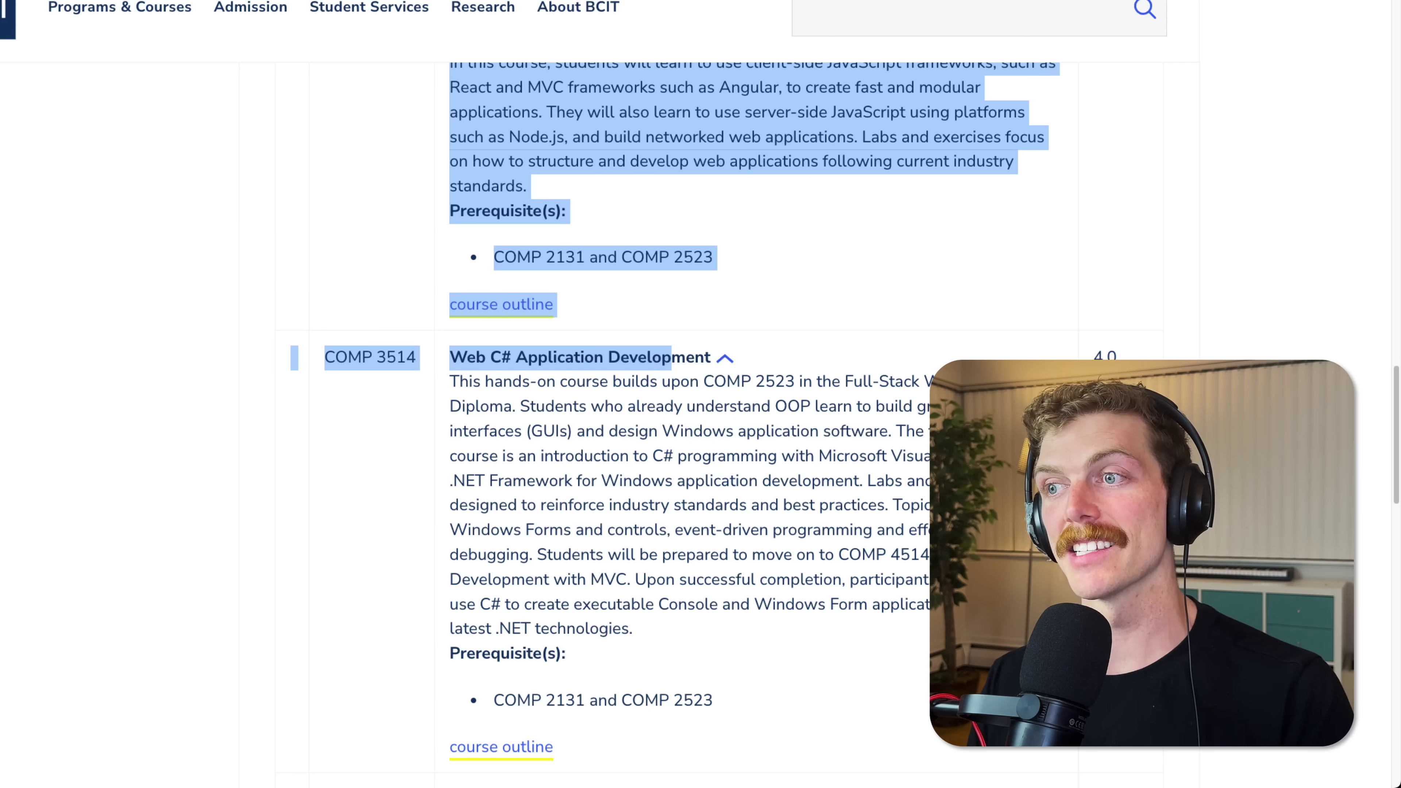
{"action": "left_click", "coordinate": [759, 488]}
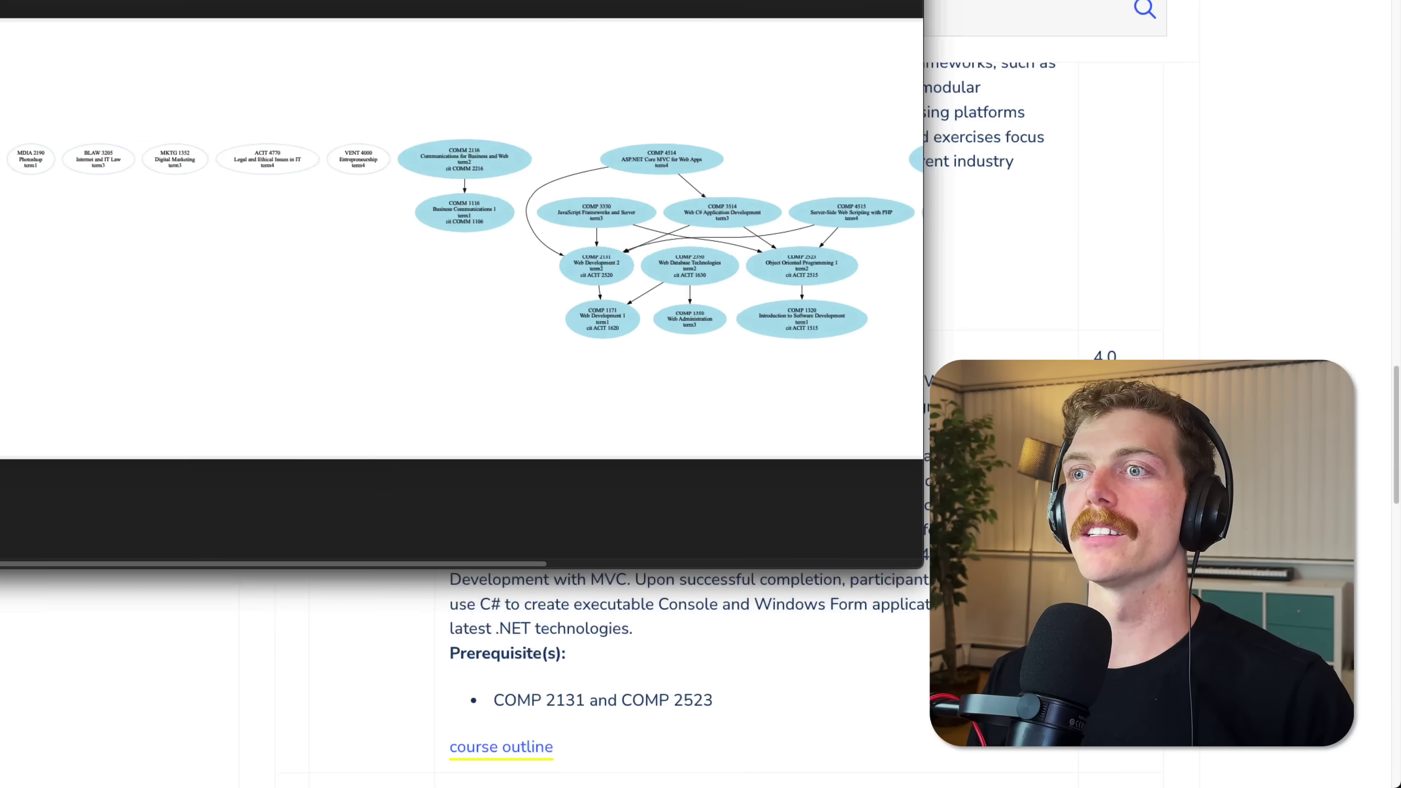
{"action": "scroll", "coordinate": [656, 167], "scroll_direction": "up", "scroll_amount": 3}
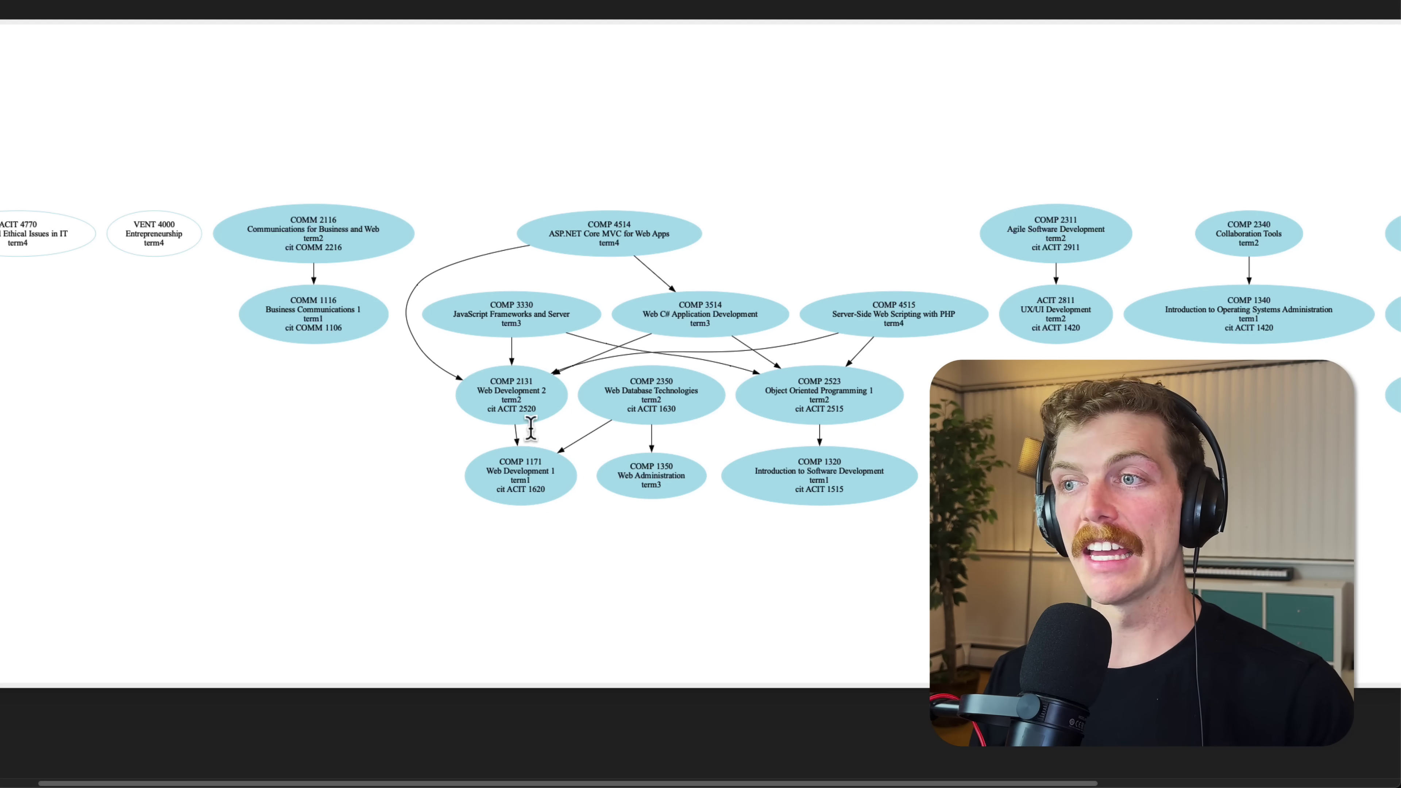
{"action": "left_click_drag", "start_coordinate": [518, 394], "coordinate": [501, 378]}
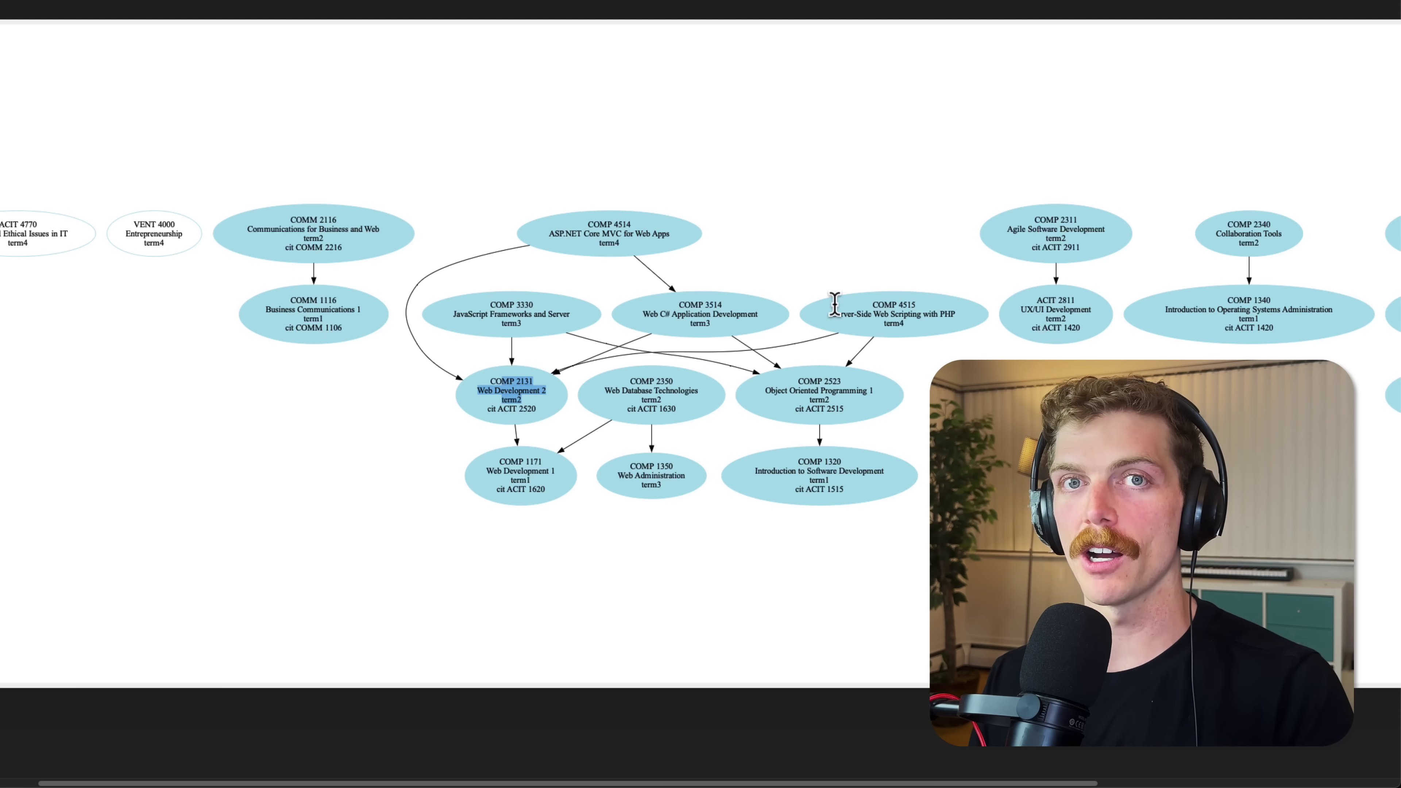
{"action": "left_click", "coordinate": [558, 399]}
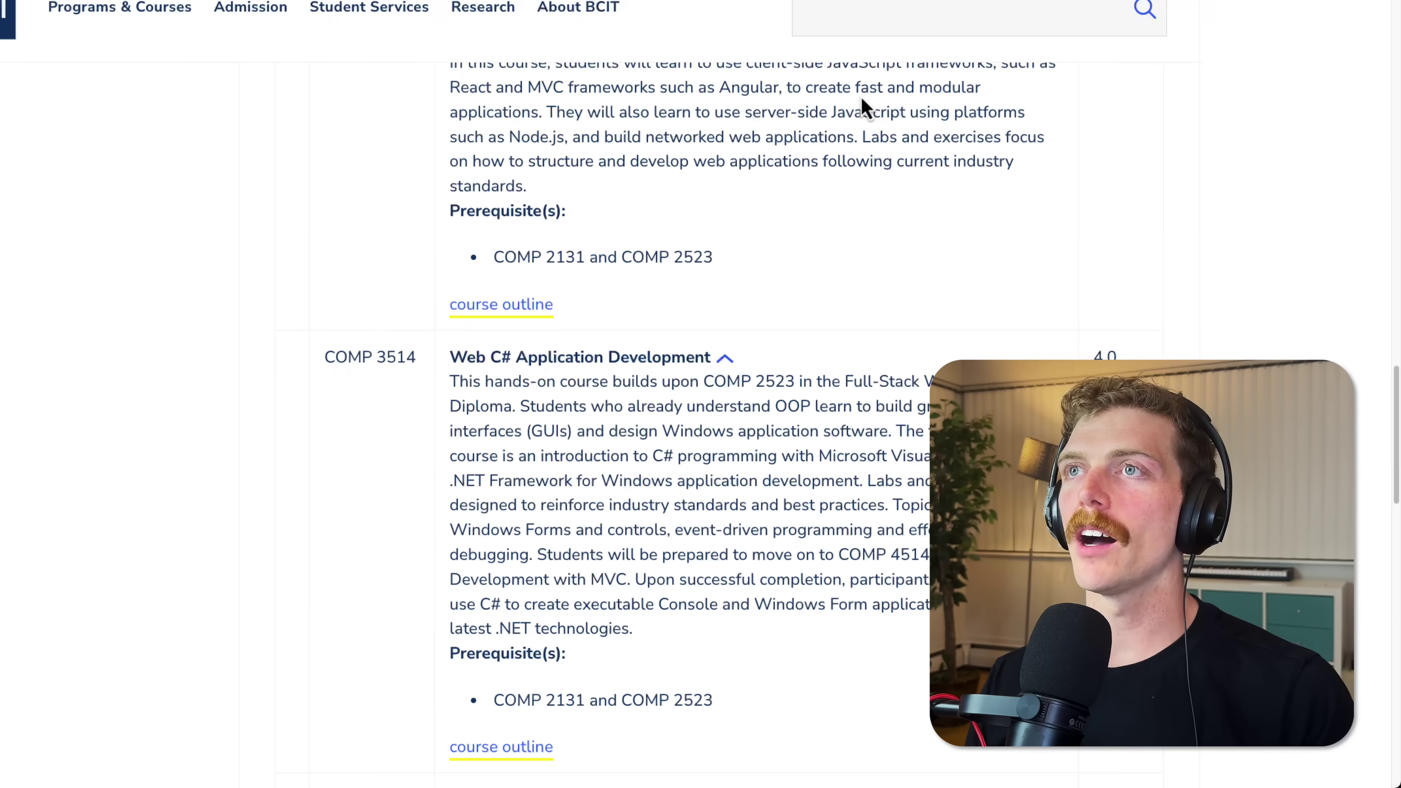
- Copy the BCIT page address and load chatgpt.com in a new tab
{"action": "key", "text": "cmd+l"}
{"action": "key", "text": "cmd+c"}
{"action": "key", "text": "cmd+t"}
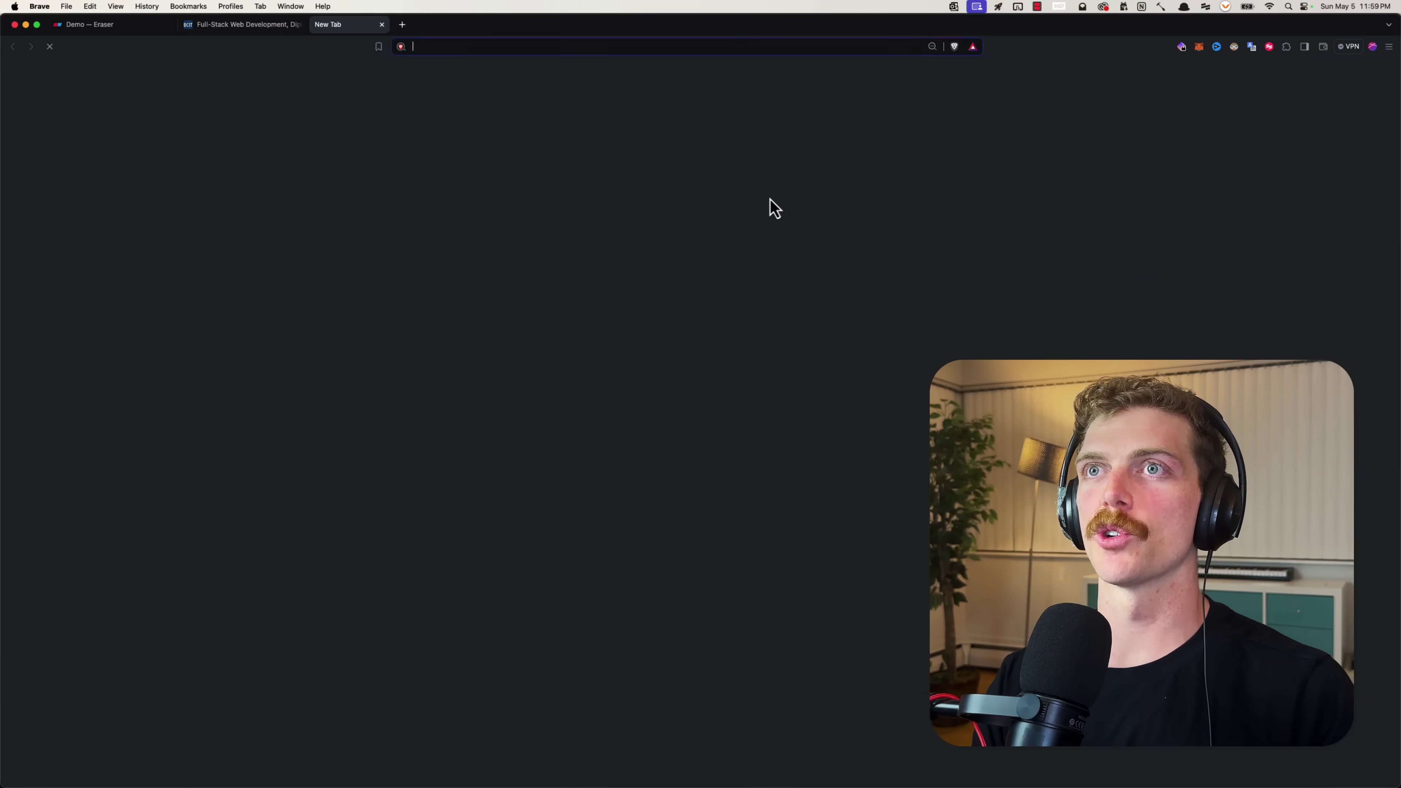
{"action": "type", "text": "chatgpt.com"}
{"action": "key", "text": "Return"}
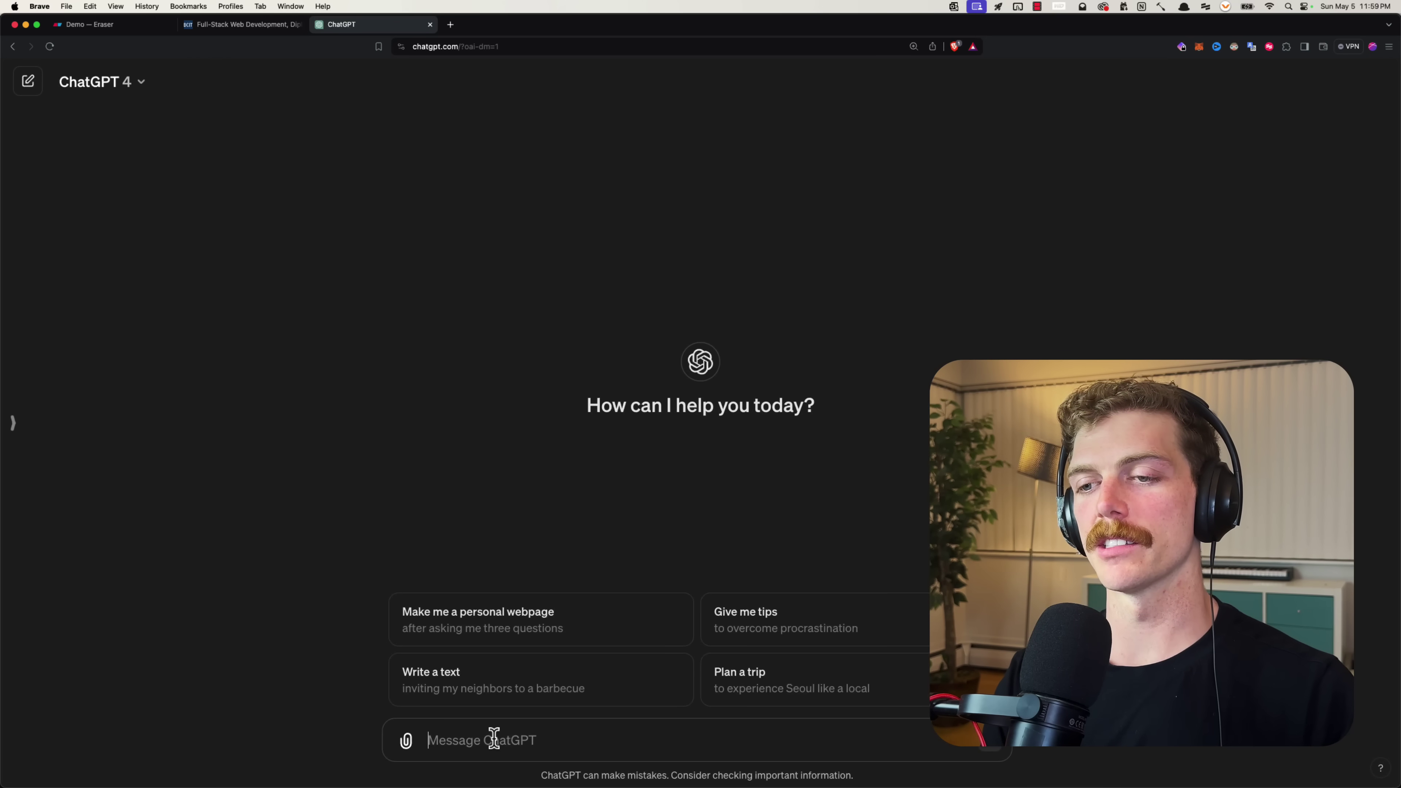
- Ask ChatGPT for BCIT courses with prerequisites, select the numbered answer, and return to Eraser
{"action": "left_click", "coordinate": [494, 739]}
{"action": "type", "text": "give"}
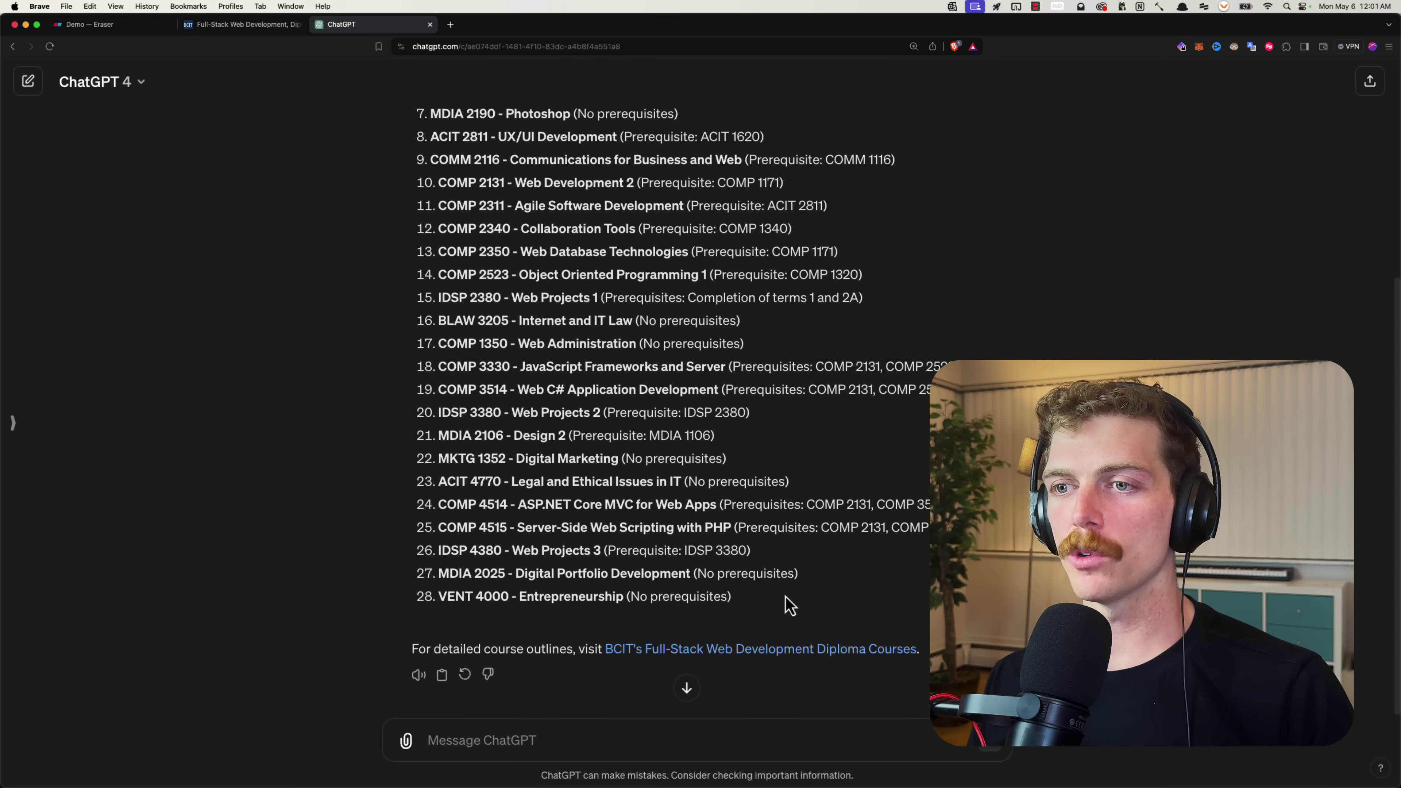
{"action": "left_click_drag", "start_coordinate": [792, 597], "coordinate": [443, 236]}
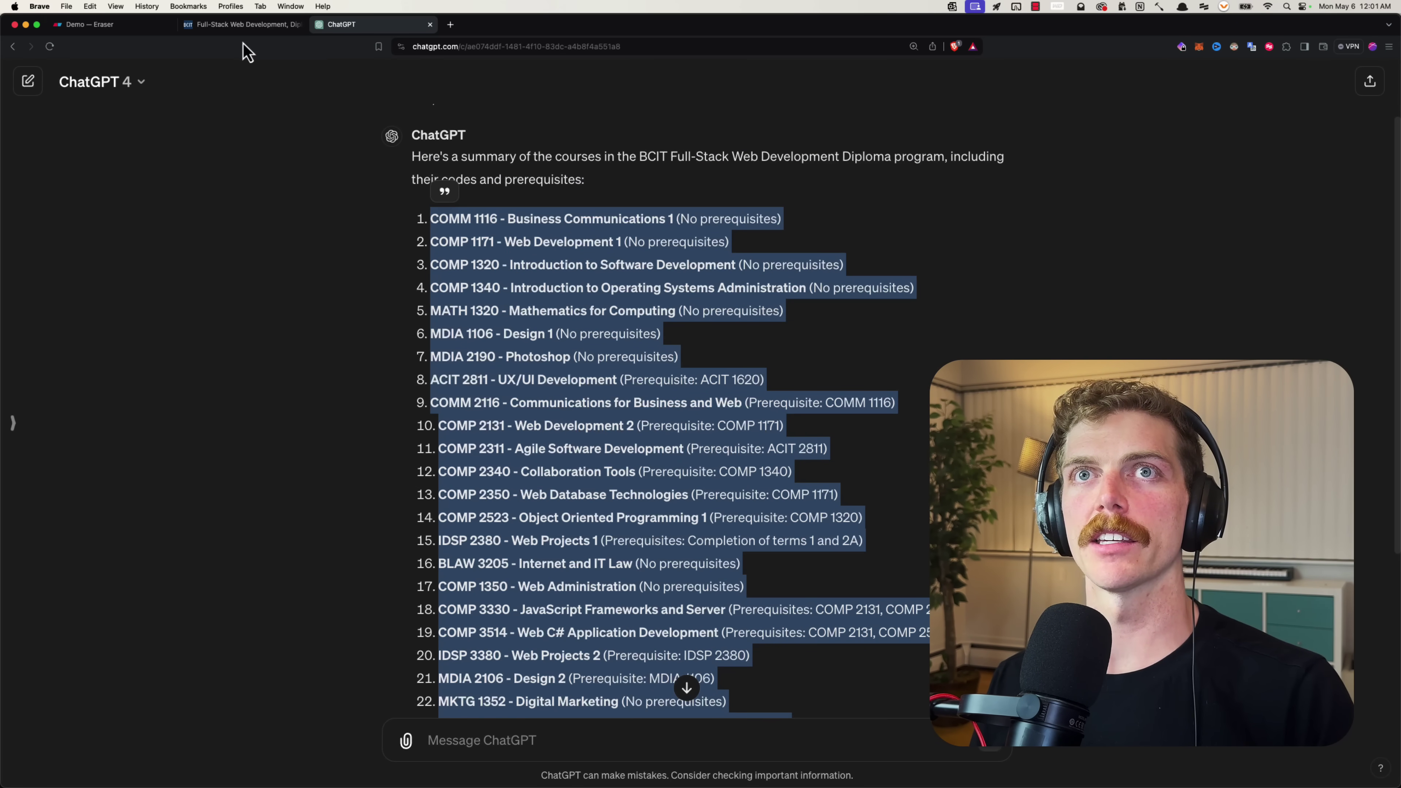
{"action": "left_click", "coordinate": [132, 26]}
- Start a Diagram as Code AI diagram, paste the BCIT course list as prompt, and generate
{"action": "scroll", "coordinate": [716, 576], "scroll_direction": "up", "scroll_amount": 5}
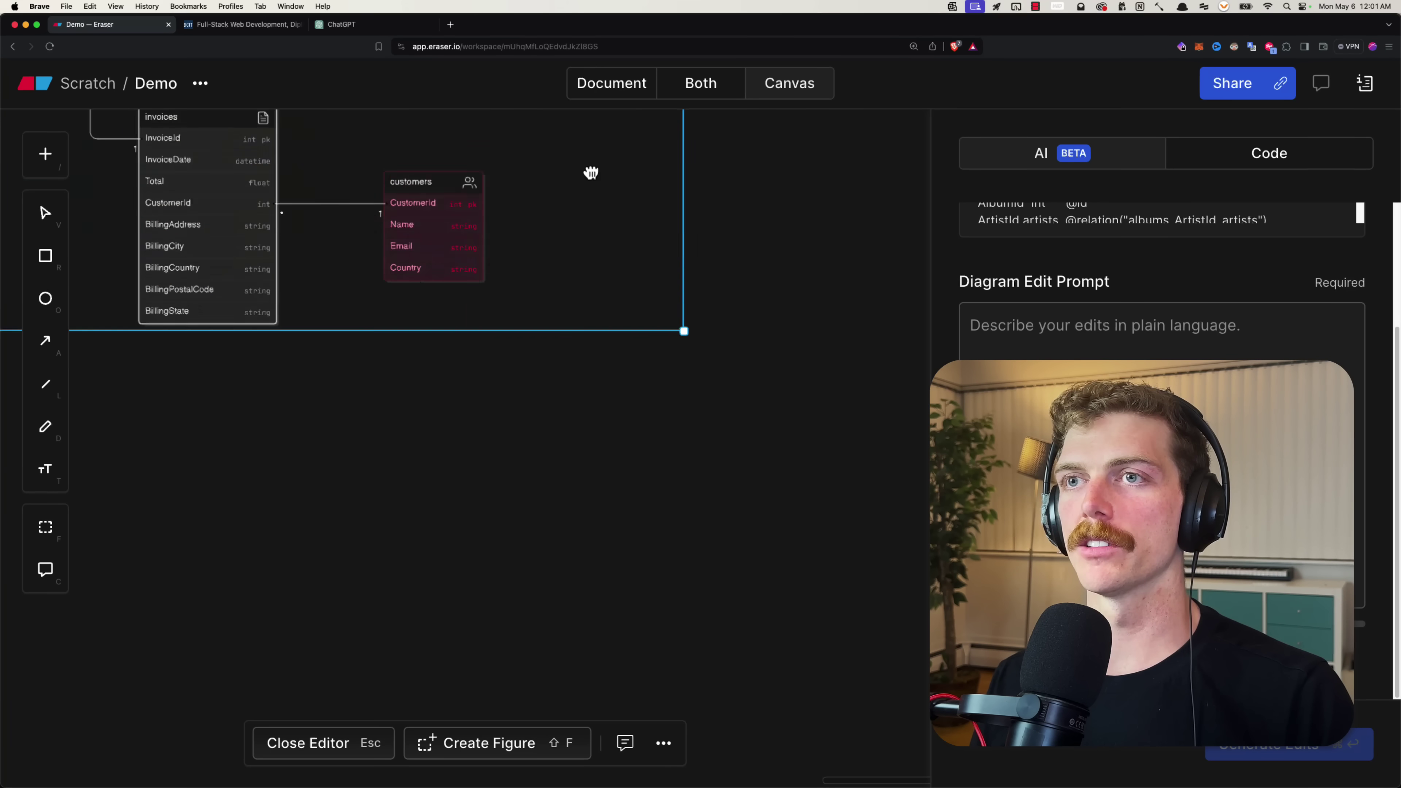
{"action": "scroll", "coordinate": [591, 173], "scroll_direction": "down", "scroll_amount": 8}
{"action": "left_click", "coordinate": [48, 160]}
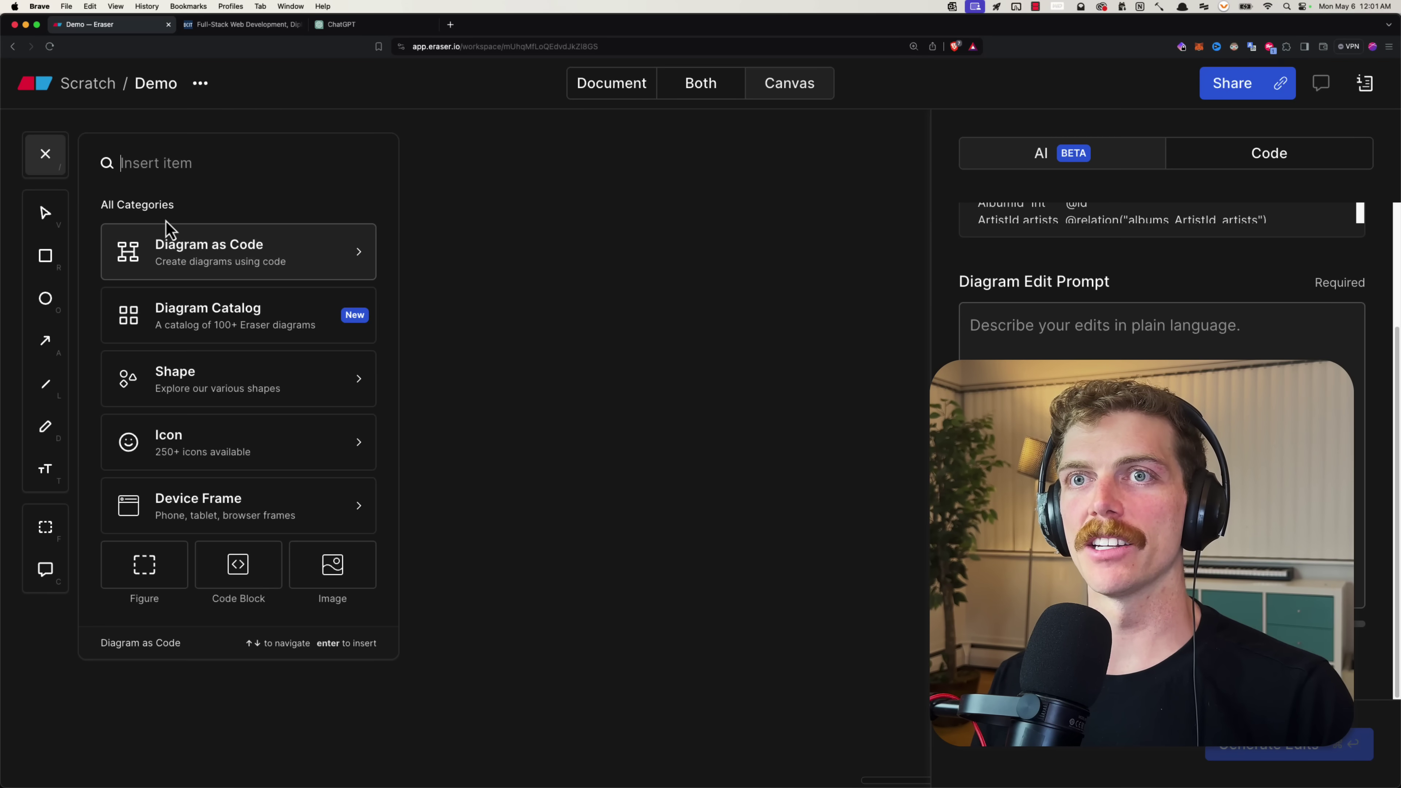
{"action": "left_click", "coordinate": [200, 253]}
{"action": "left_click", "coordinate": [275, 267]}
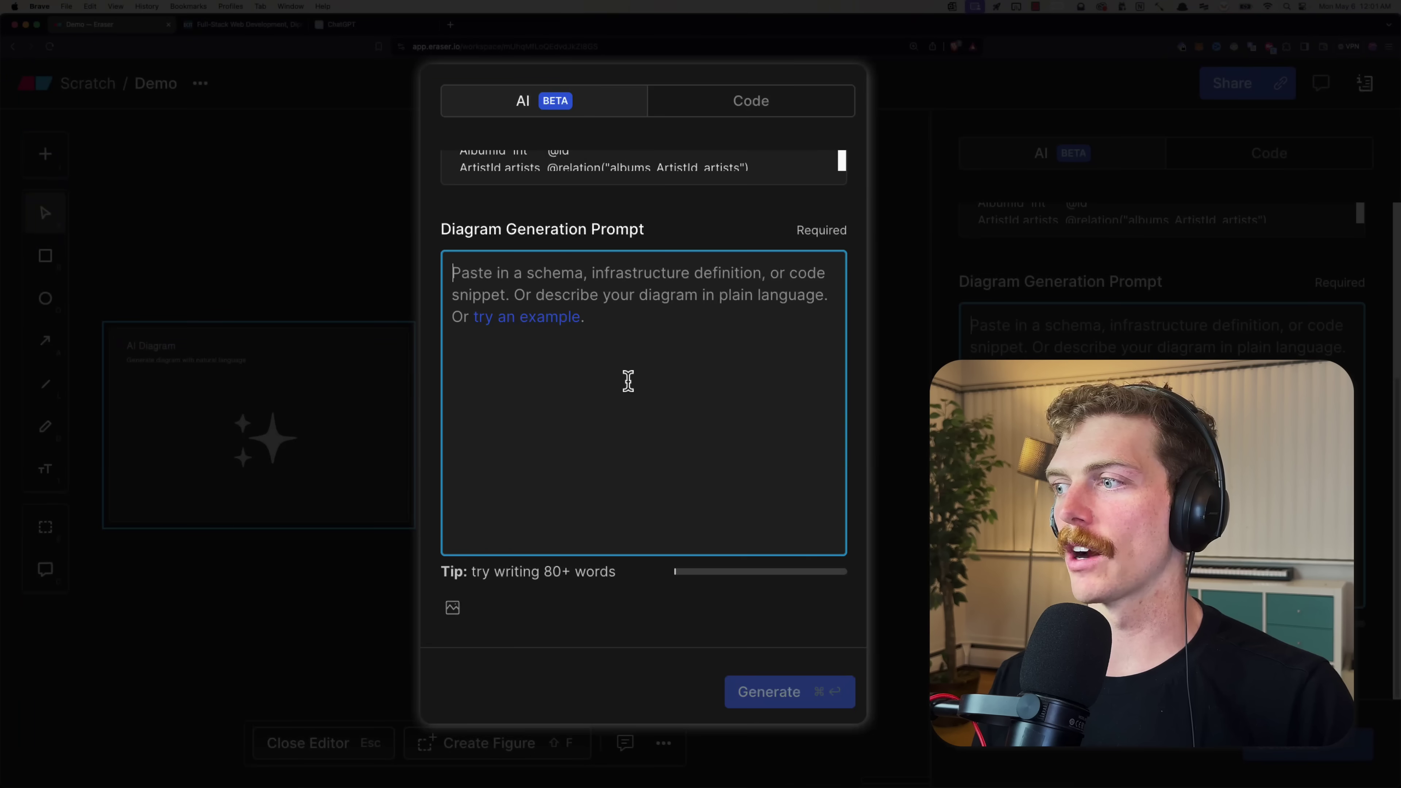
{"action": "key", "text": "super+v"}
{"action": "left_click", "coordinate": [767, 674]}
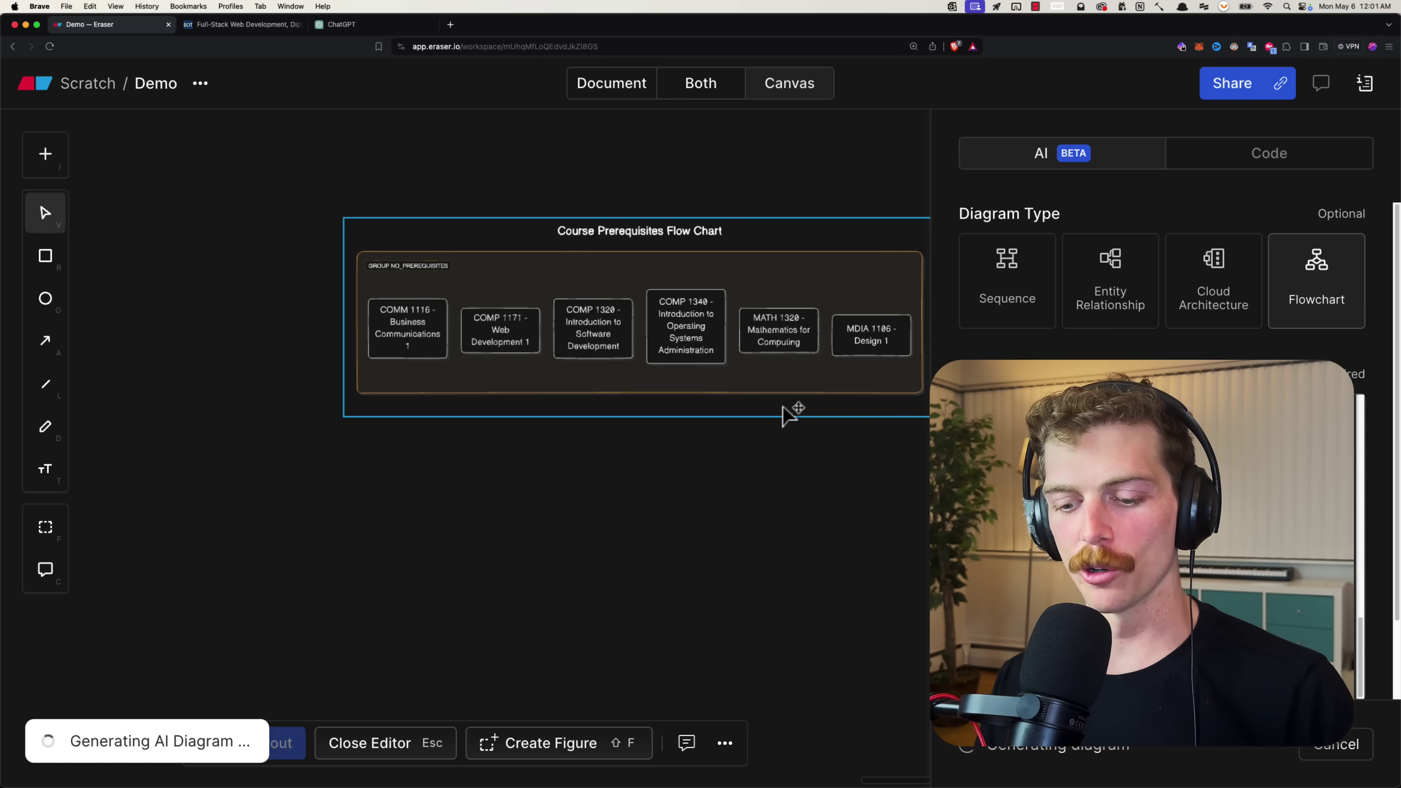
- Zoom and pan to inspect the no-prerequisites group and the IDSP 2380→3380→4380 chain
{"action": "scroll", "coordinate": [807, 425], "scroll_direction": "down", "scroll_amount": 5}
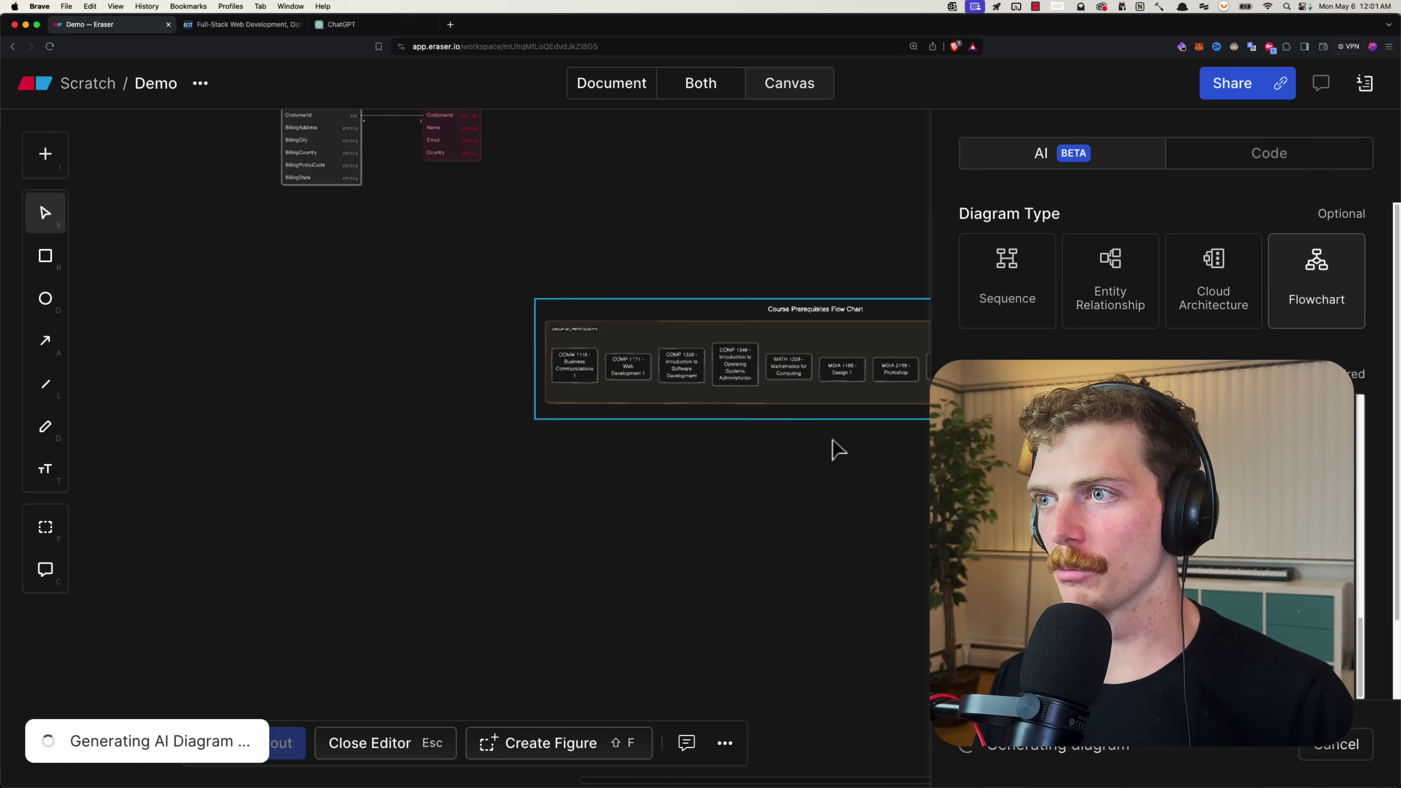
{"action": "left_click_drag", "start_coordinate": [854, 464], "coordinate": [547, 376]}
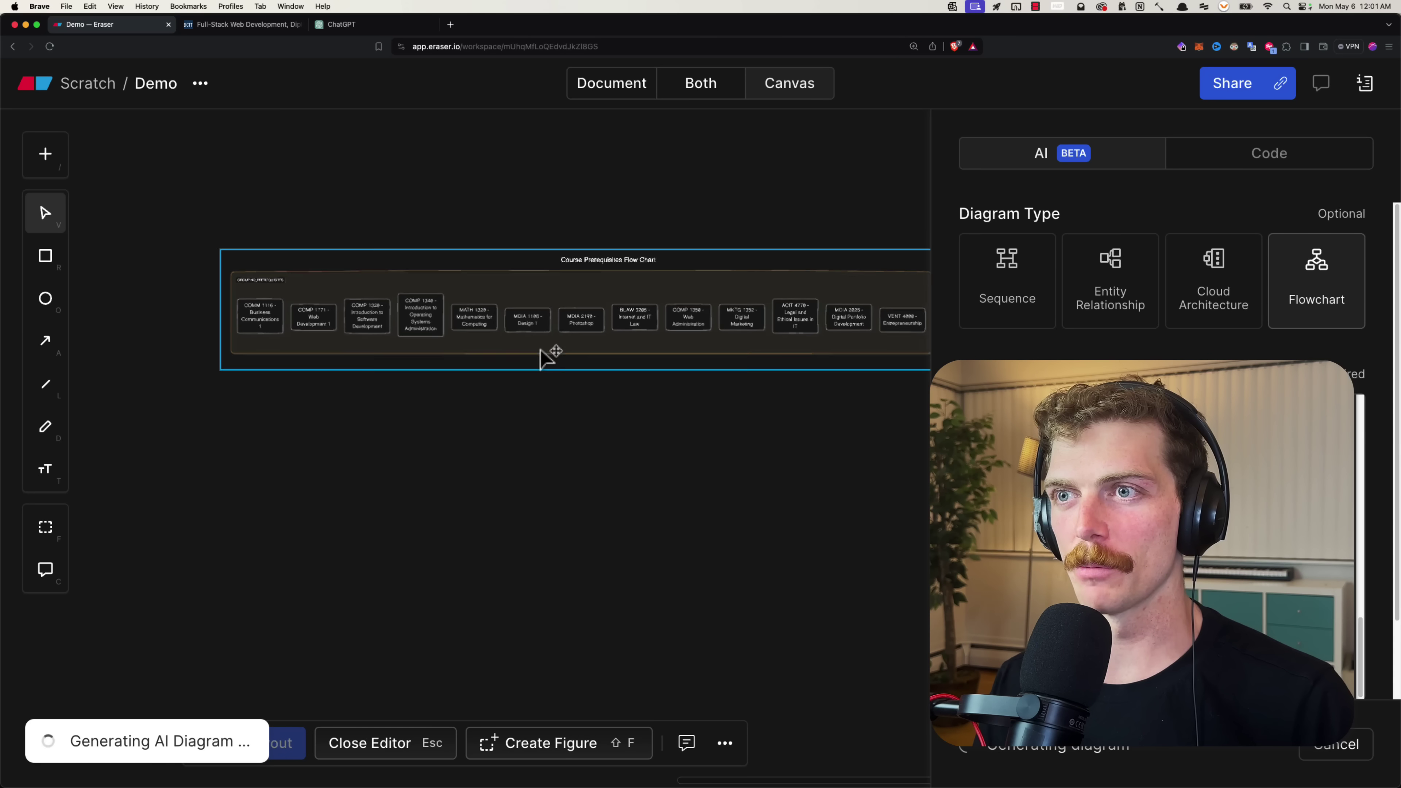
{"action": "scroll", "coordinate": [546, 359], "scroll_direction": "up", "scroll_amount": 2}
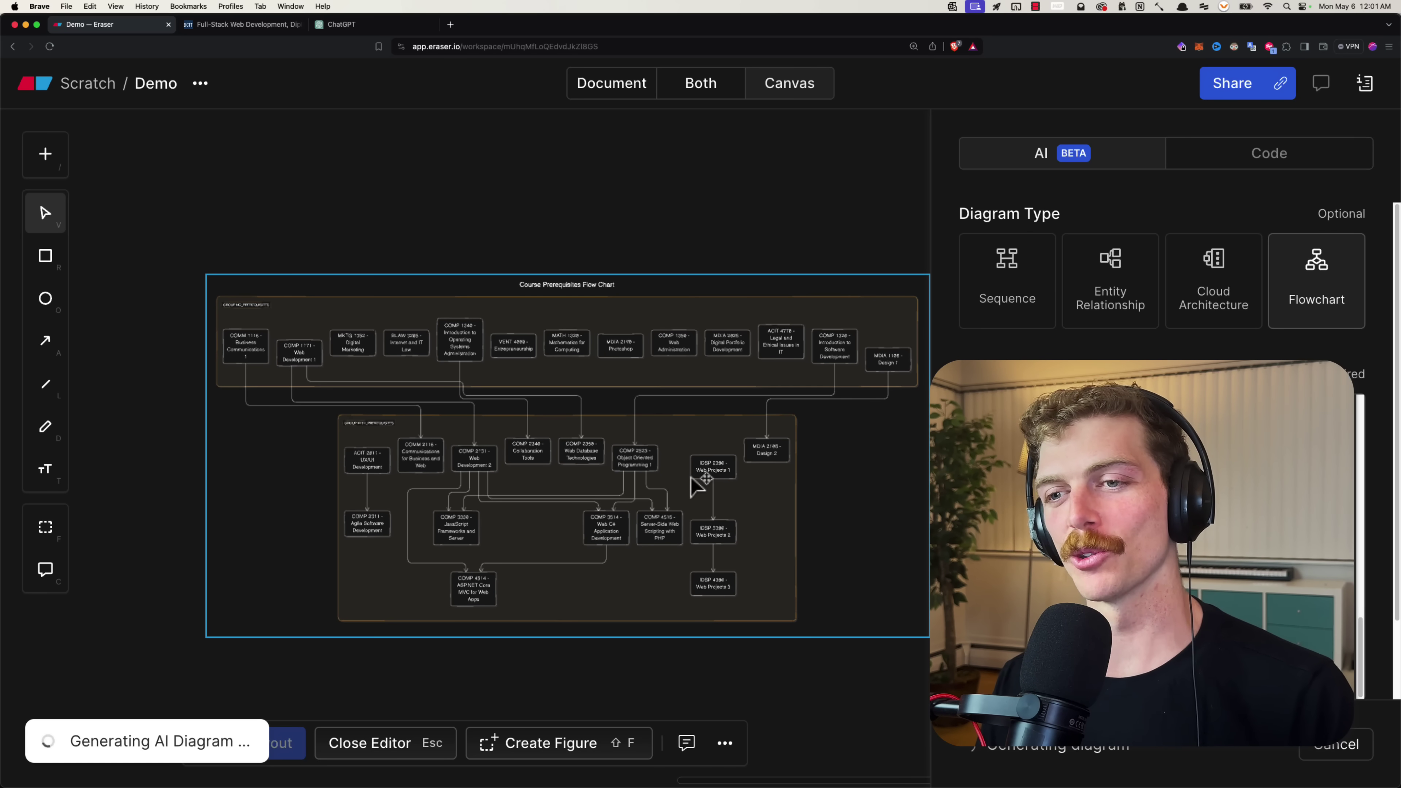
{"action": "scroll", "coordinate": [833, 483], "scroll_direction": "up", "scroll_amount": 5}
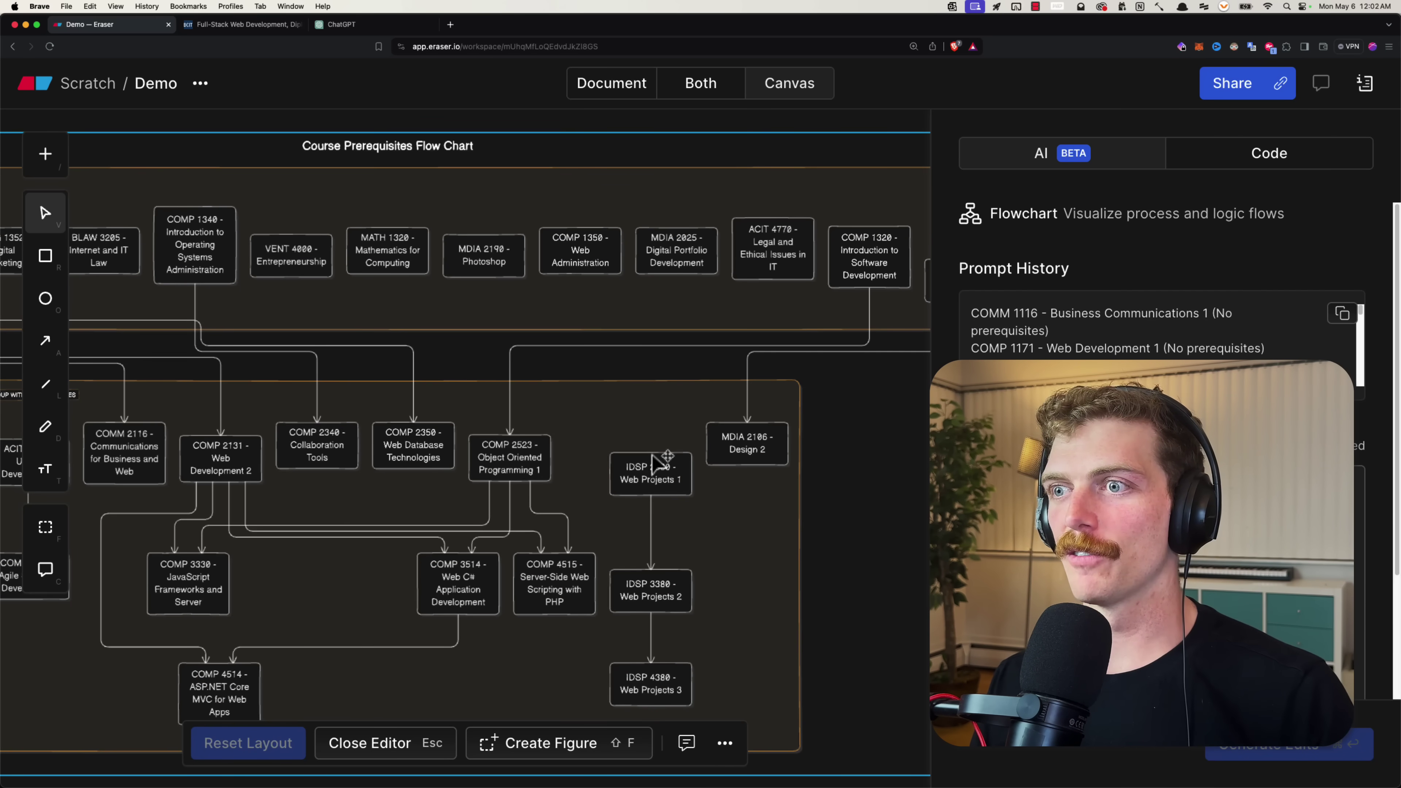
{"action": "scroll", "coordinate": [657, 467], "scroll_direction": "down", "scroll_amount": 5}
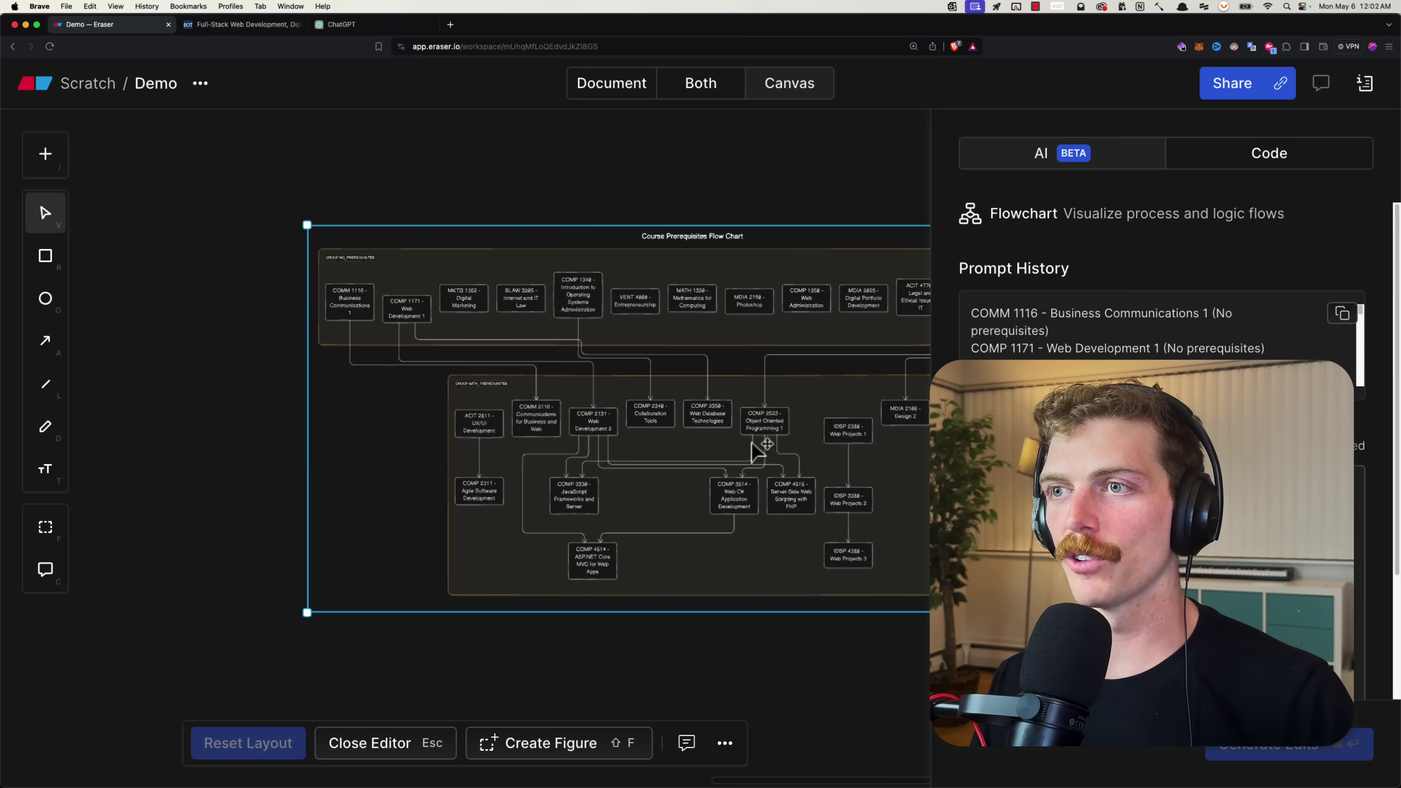
{"action": "scroll", "coordinate": [757, 450], "scroll_direction": "up", "scroll_amount": 5}
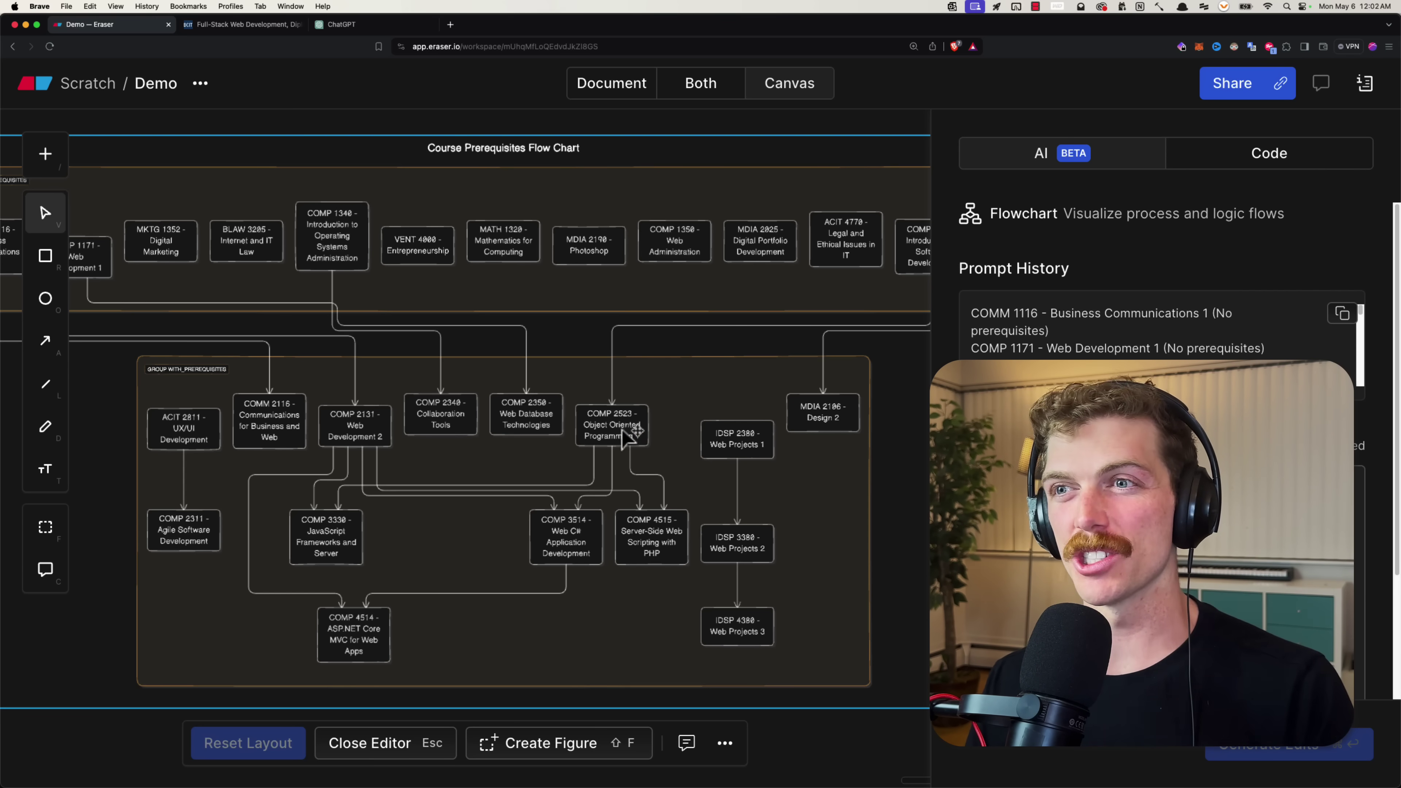
{"action": "scroll", "coordinate": [662, 444], "scroll_direction": "left", "scroll_amount": 3}
{"action": "scroll", "coordinate": [684, 447], "scroll_direction": "left", "scroll_amount": 3}
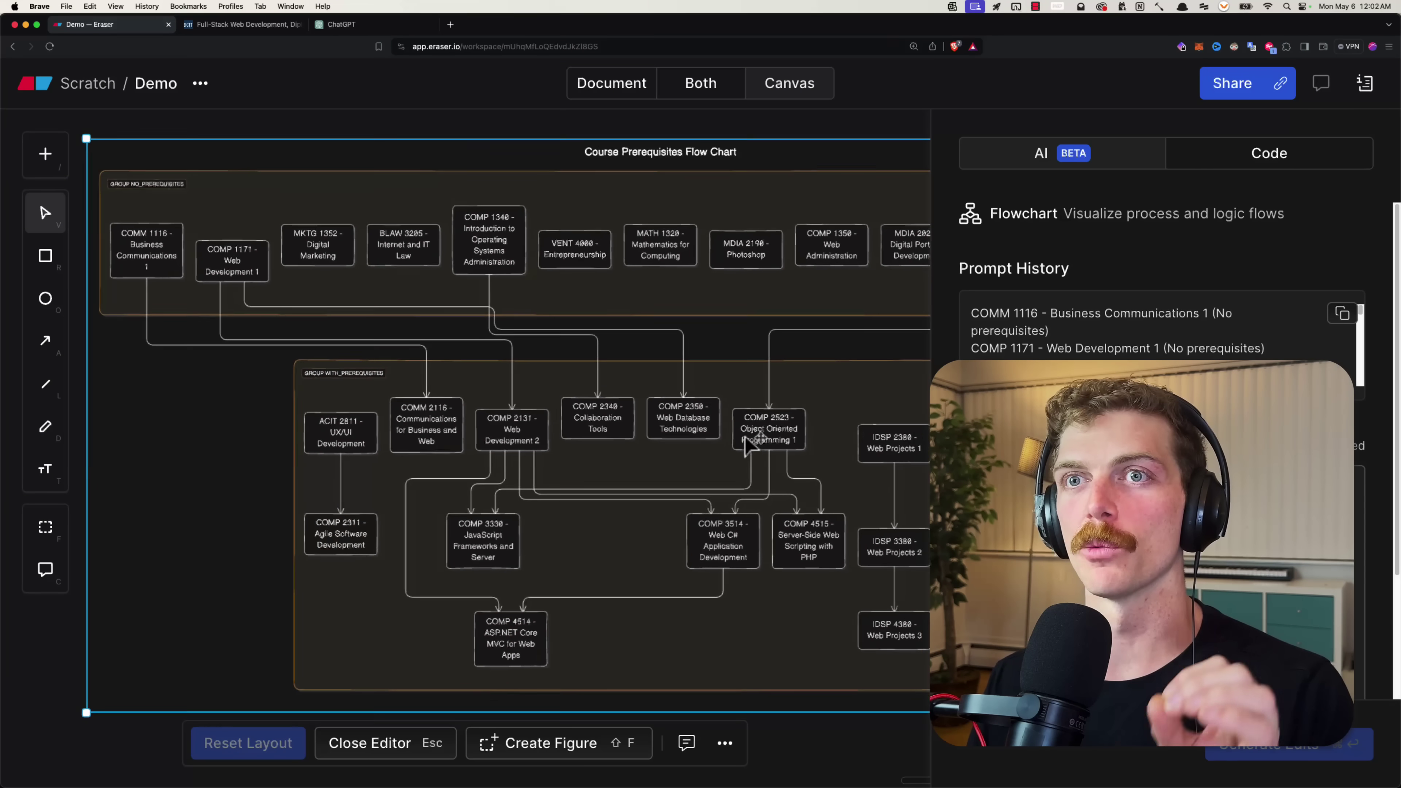